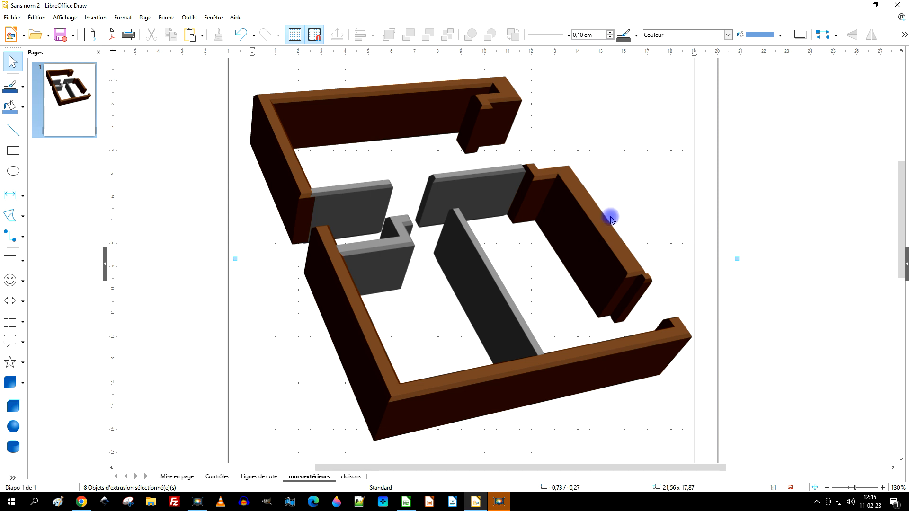
Step: Turn the eight selected 3D wall objects sideways with the rotation handles, bringing the front wall closer to facing forward
{"action": "mouse_move", "coordinate": [735, 259]}
{"action": "left_mouse_down"}
{"action": "mouse_move", "coordinate": [729, 160]}
{"action": "mouse_move", "coordinate": [724, 310]}
{"action": "mouse_move", "coordinate": [724, 253]}
{"action": "left_mouse_up"}
{"action": "left_click", "coordinate": [348, 212]}
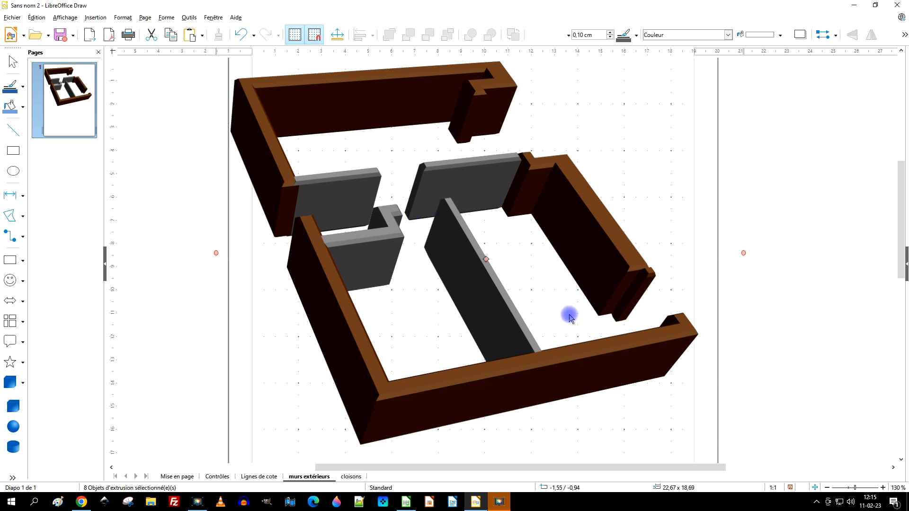
{"action": "scroll", "coordinate": [655, 145], "scroll_direction": "up", "scroll_amount": 3}
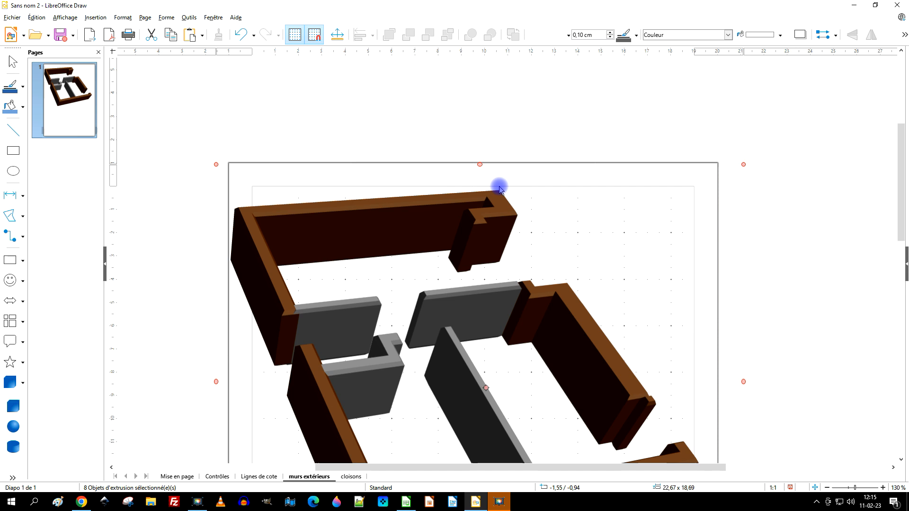
{"action": "left_click_drag", "start_coordinate": [479, 164], "coordinate": [343, 171]}
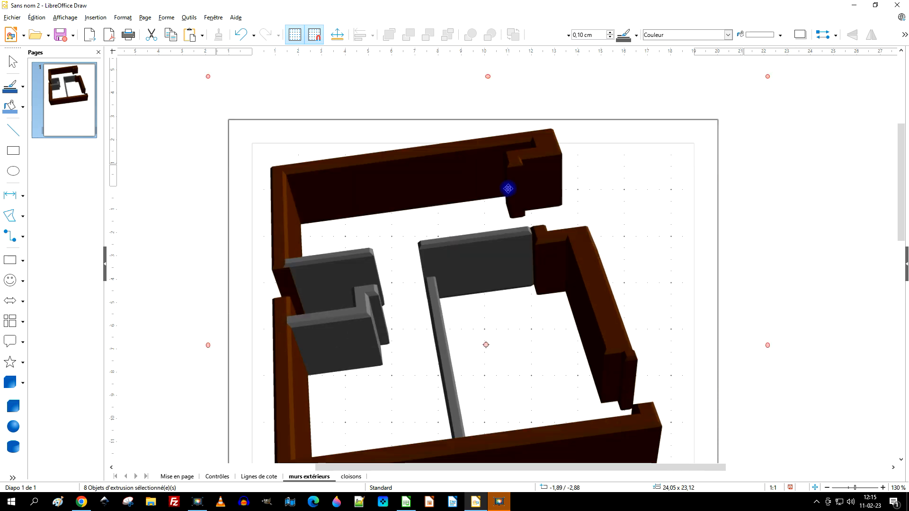
Step: Tilt the 3D wall model to a lower viewing angle and rotate it until the front wall is level
{"action": "scroll", "coordinate": [508, 189], "scroll_direction": "down", "scroll_amount": 3}
{"action": "scroll", "coordinate": [510, 188], "scroll_direction": "up", "scroll_amount": 2}
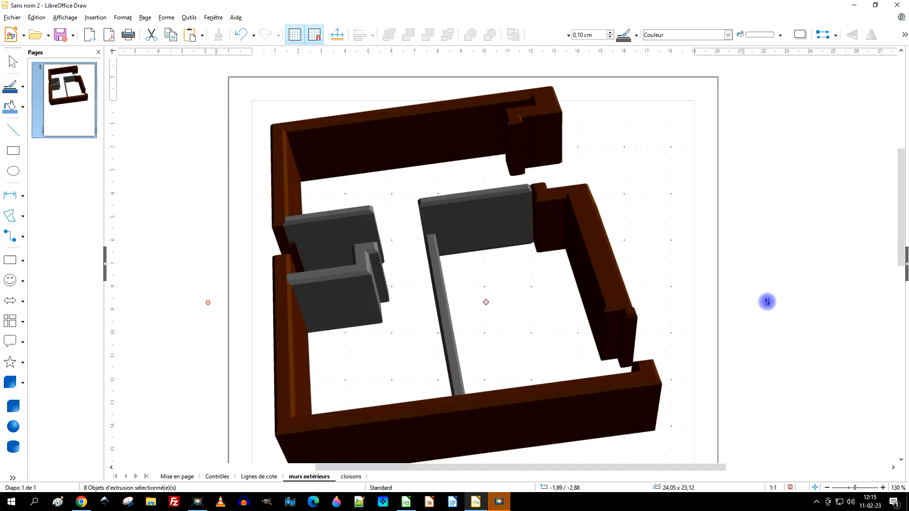
{"action": "left_click_drag", "start_coordinate": [767, 303], "coordinate": [763, 183]}
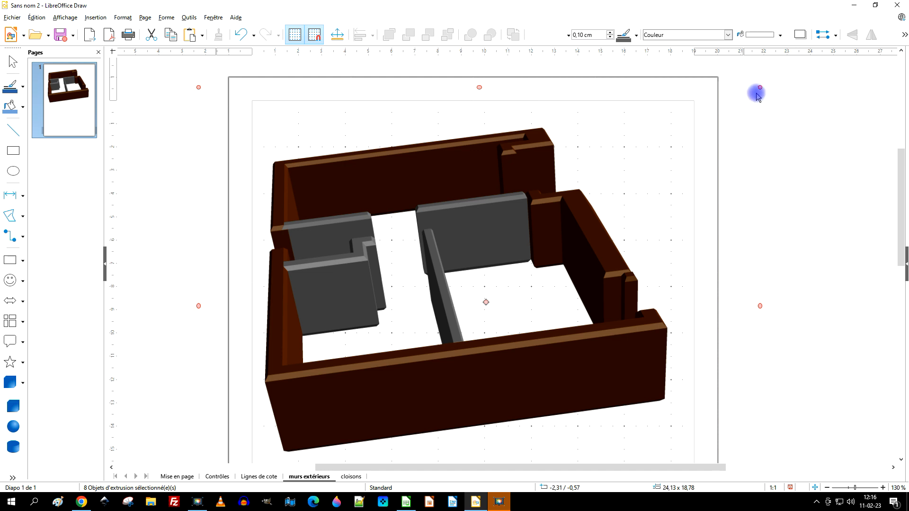
{"action": "left_click_drag", "start_coordinate": [759, 86], "coordinate": [785, 131]}
{"action": "left_click_drag", "start_coordinate": [188, 305], "coordinate": [195, 243]}
{"action": "left_click", "coordinate": [759, 200]}
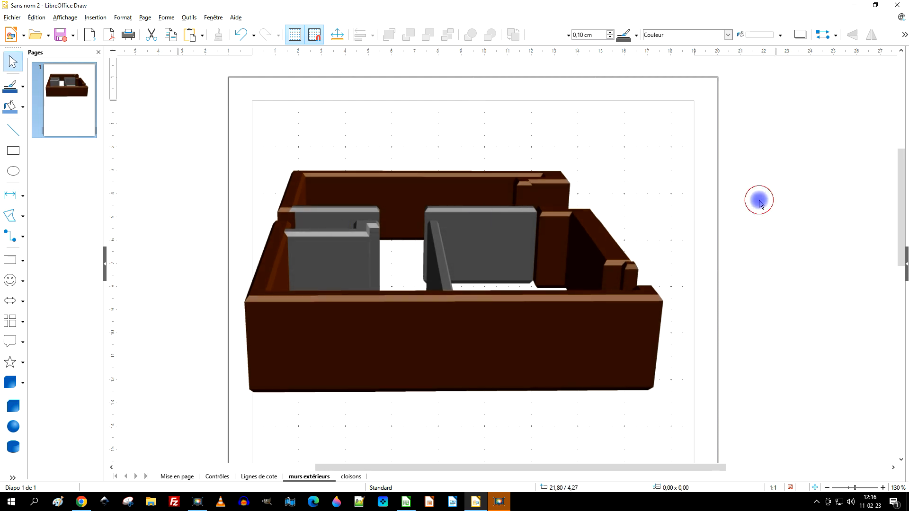
{"action": "left_click_drag", "start_coordinate": [755, 116], "coordinate": [675, 190]}
{"action": "left_click_drag", "start_coordinate": [216, 395], "coordinate": [184, 422]}
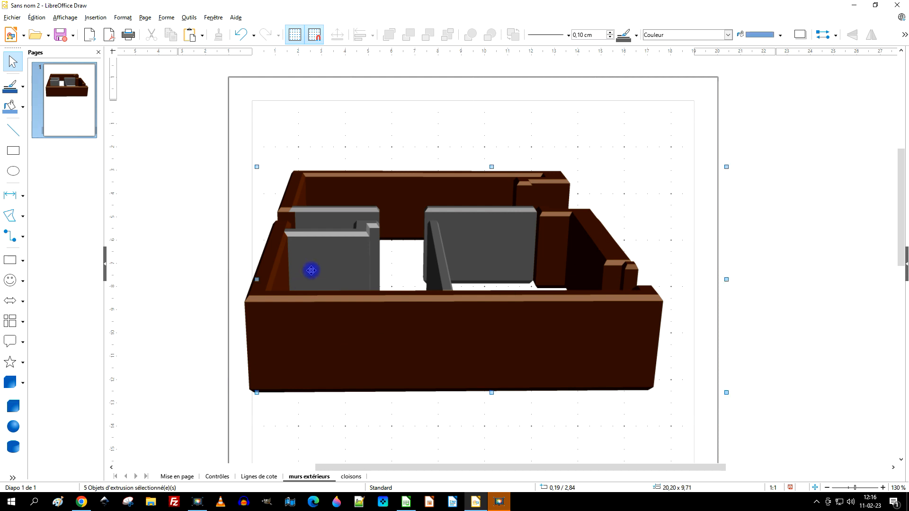
{"action": "left_click_drag", "start_coordinate": [330, 236], "coordinate": [375, 215]}
{"action": "key", "text": "ctrl+z"}
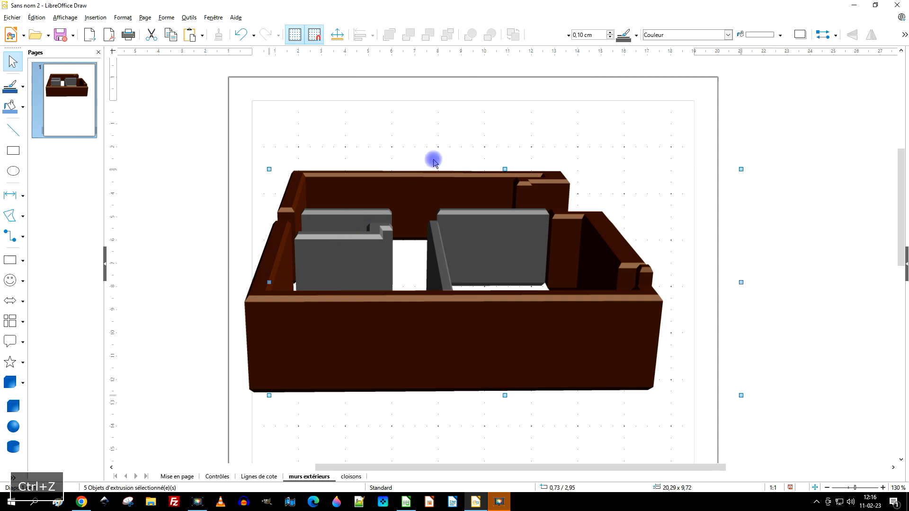
Step: Select all the wall objects, tilt the 3D model towards a top-down view and turn it sideways
{"action": "left_click", "coordinate": [743, 192]}
{"action": "key", "text": "ctrl+a"}
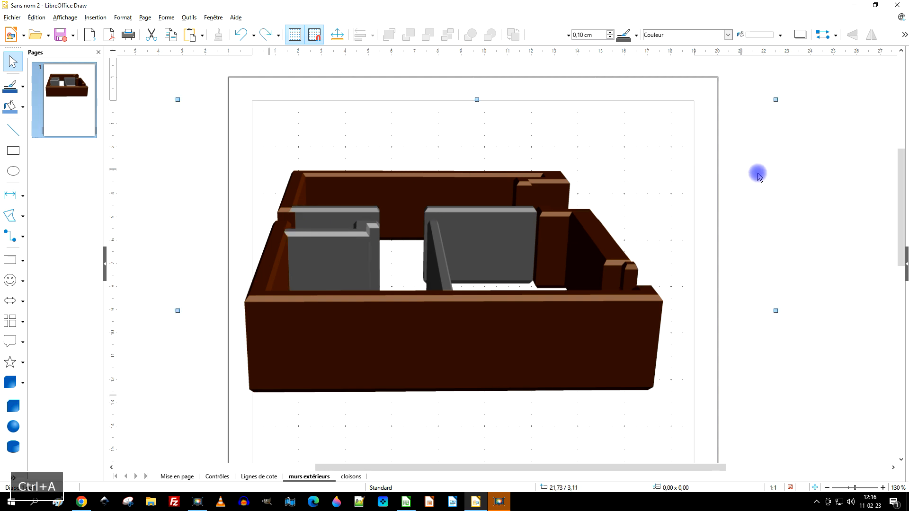
{"action": "left_click_drag", "start_coordinate": [477, 230], "coordinate": [477, 228]}
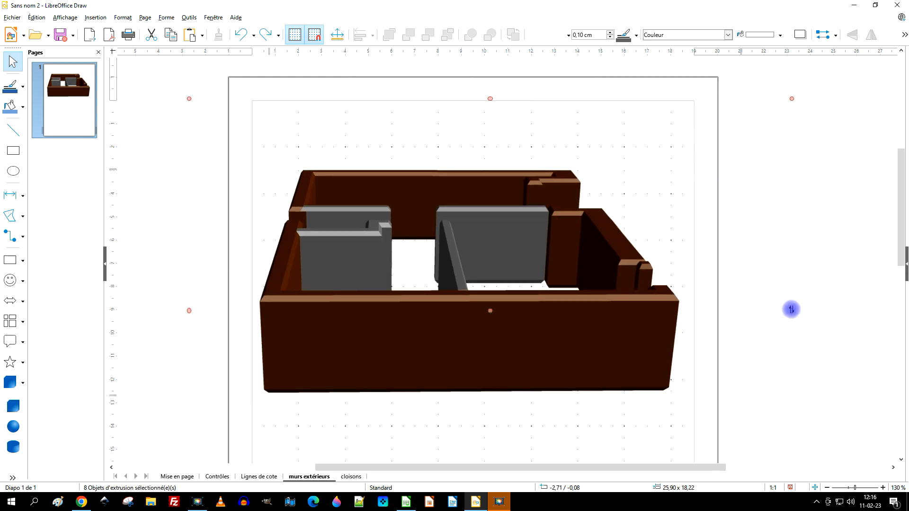
{"action": "left_click_drag", "start_coordinate": [792, 311], "coordinate": [781, 415]}
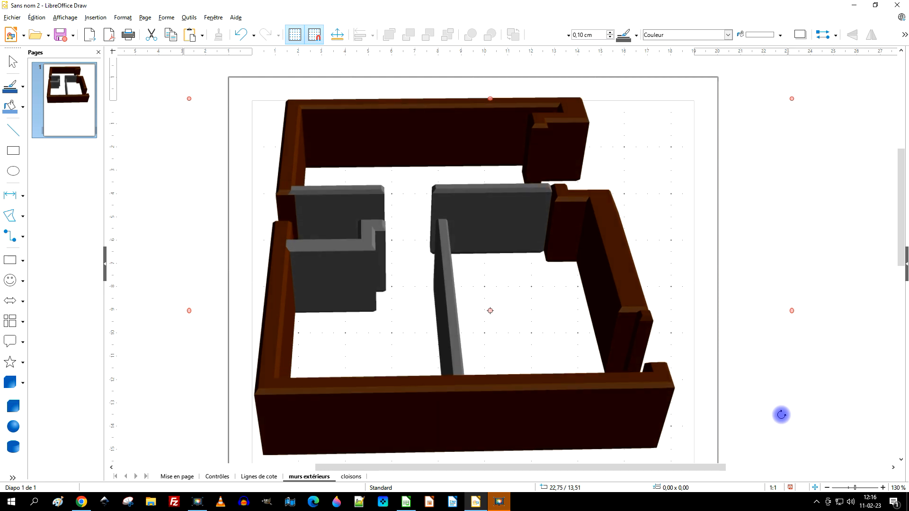
{"action": "left_click", "coordinate": [482, 112]}
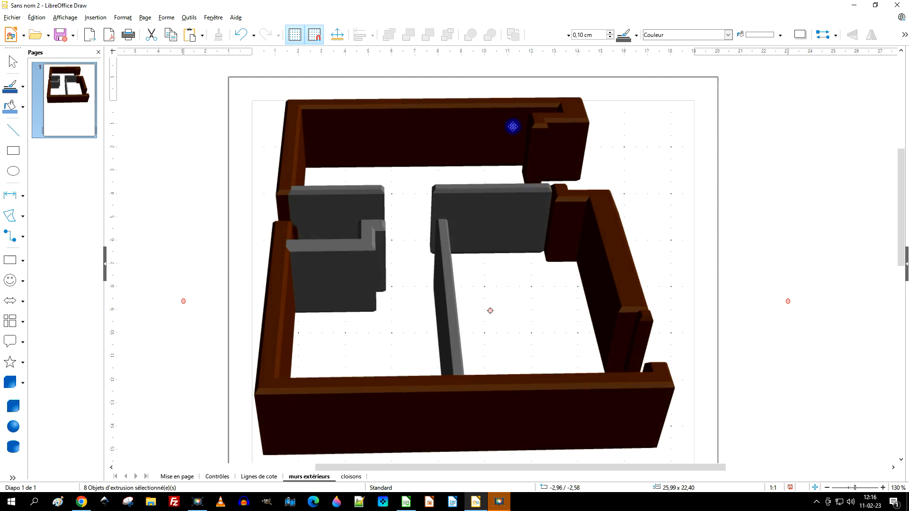
{"action": "scroll", "coordinate": [483, 85], "scroll_direction": "up", "scroll_amount": 2}
{"action": "left_click_drag", "start_coordinate": [483, 83], "coordinate": [686, 79]}
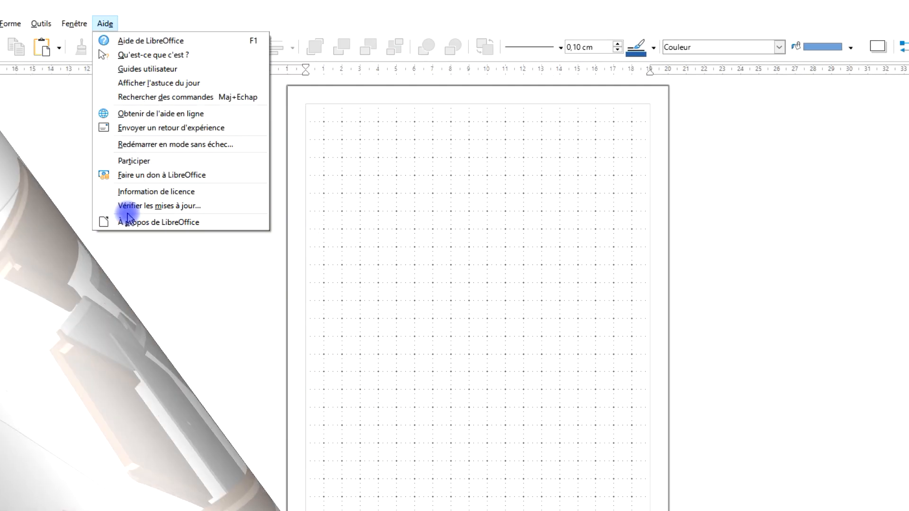
Step: Check the installed LibreOffice version information and close it
{"action": "left_click", "coordinate": [128, 219]}
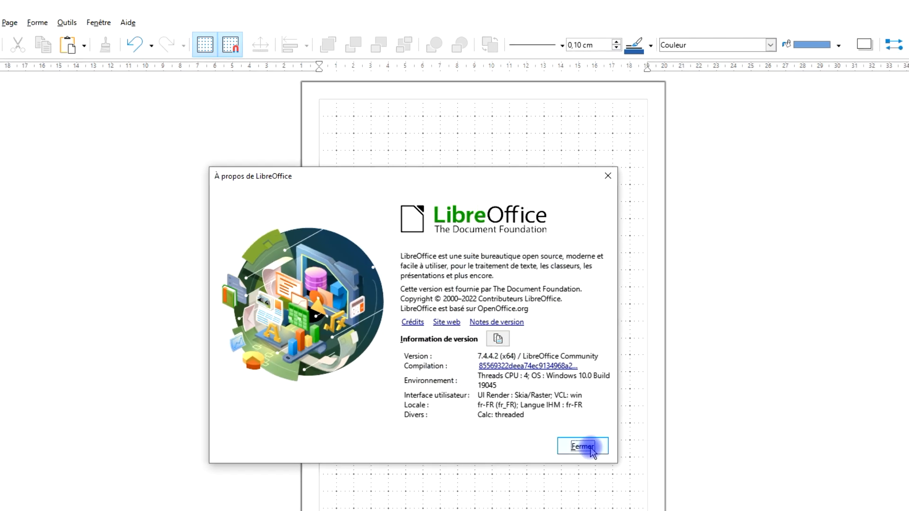
{"action": "left_click", "coordinate": [590, 449]}
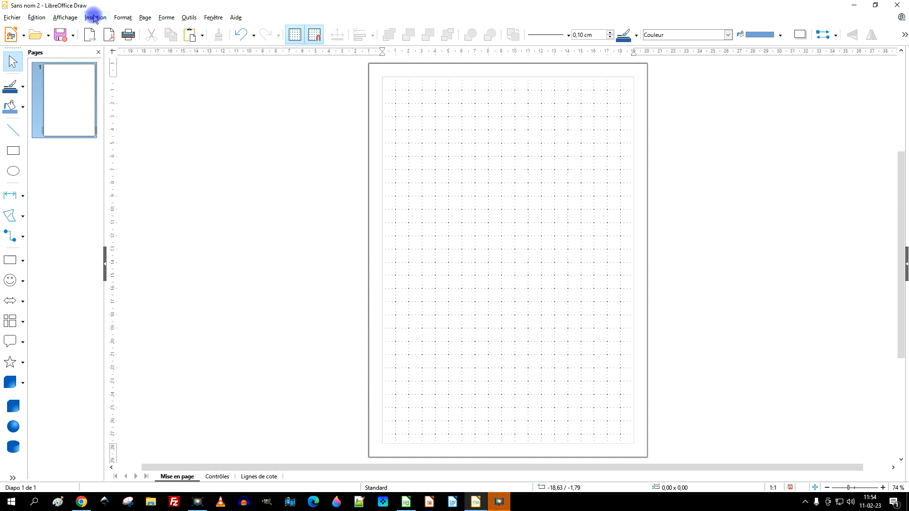
{"action": "left_click", "coordinate": [66, 18]}
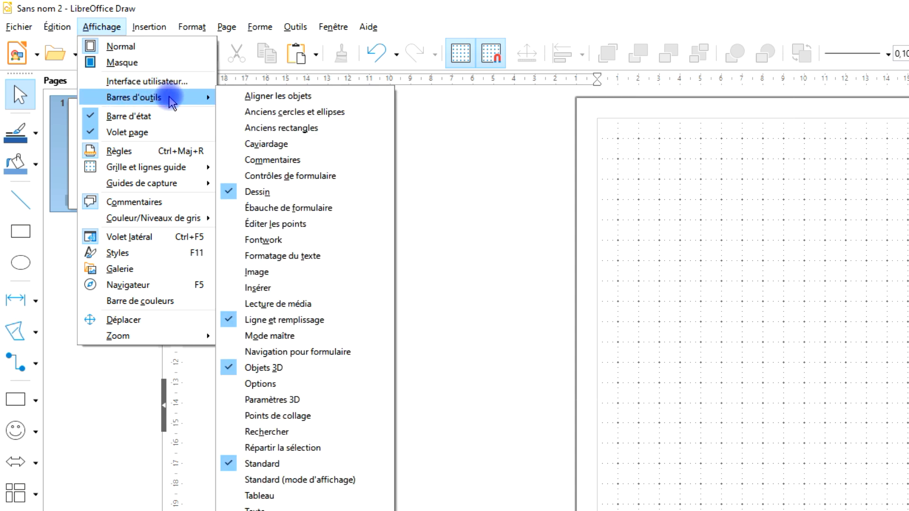
{"action": "mouse_move", "coordinate": [170, 101]}
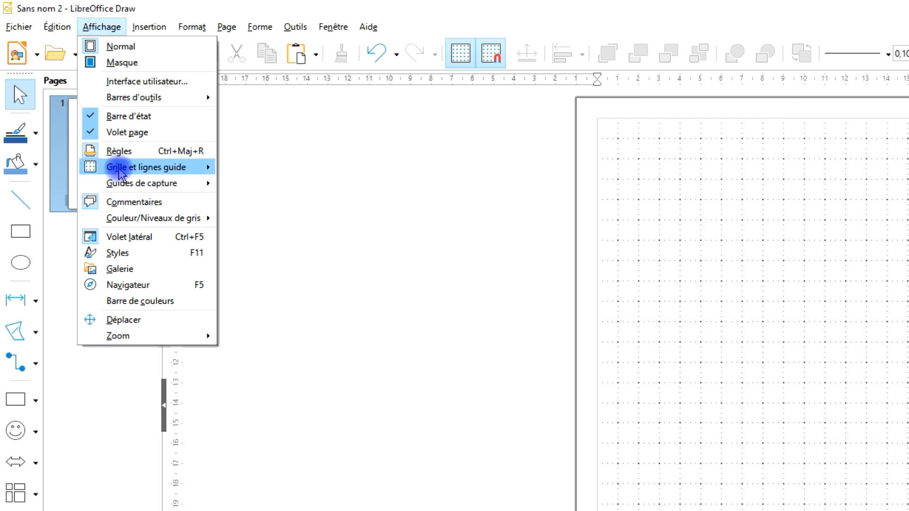
{"action": "mouse_move", "coordinate": [122, 174]}
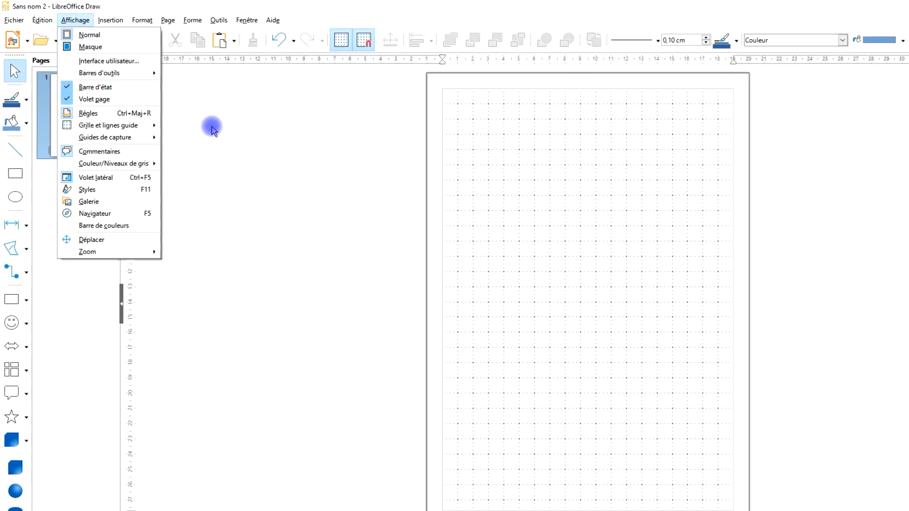
{"action": "left_click", "coordinate": [211, 129]}
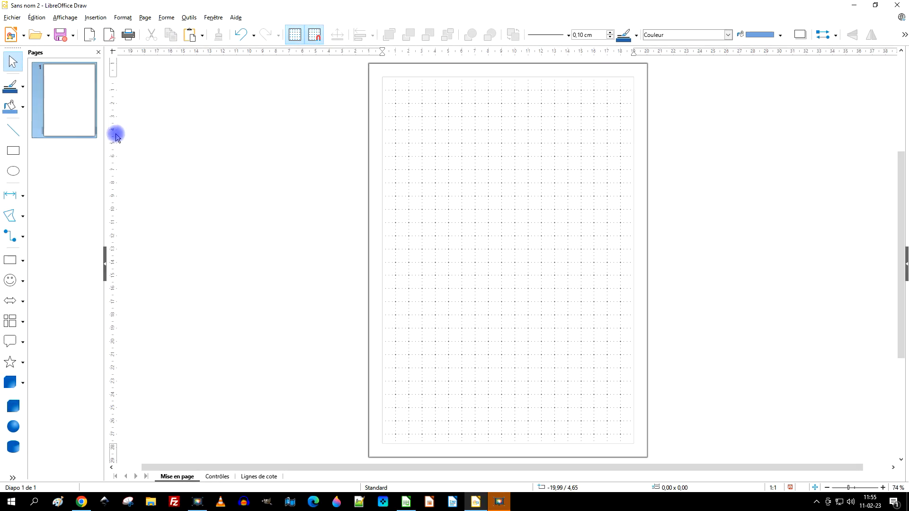
Step: Set the Draw grid resolution to 2,00 cm horizontally and vertically in the program options
{"action": "left_click", "coordinate": [189, 18]}
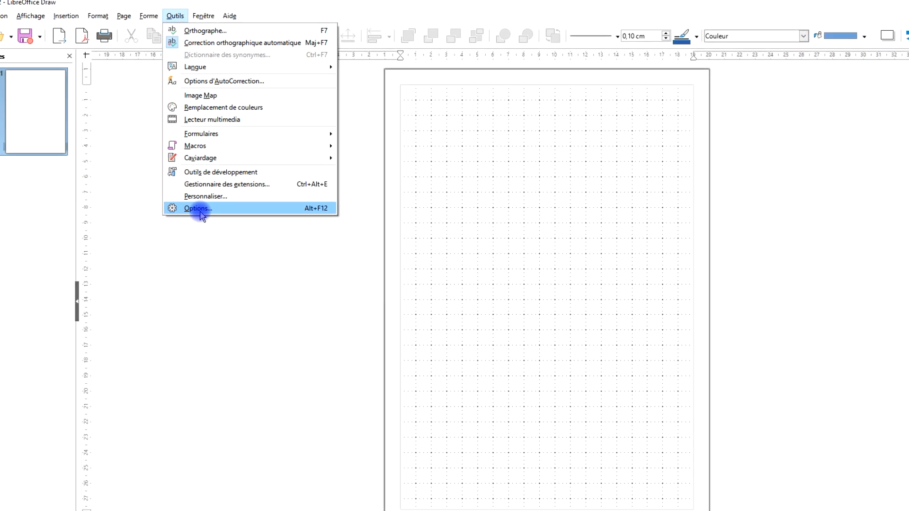
{"action": "left_click", "coordinate": [200, 209]}
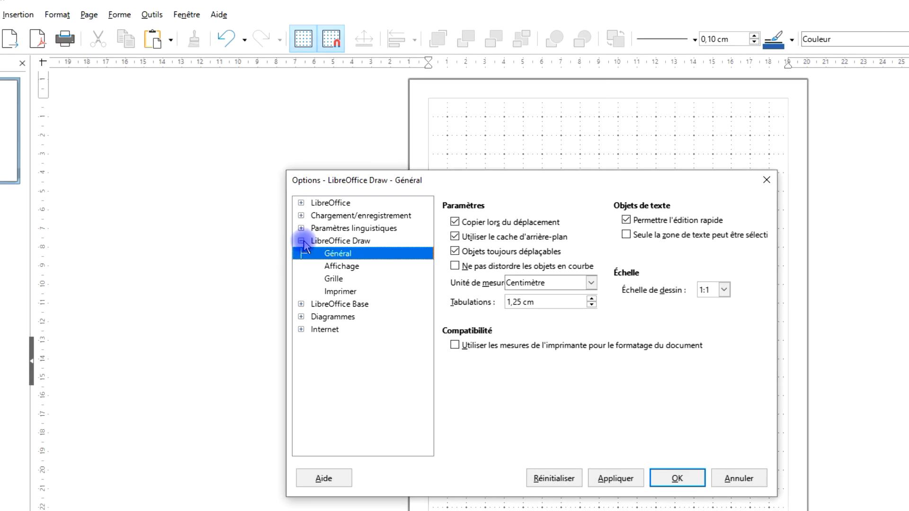
{"action": "left_click", "coordinate": [302, 241]}
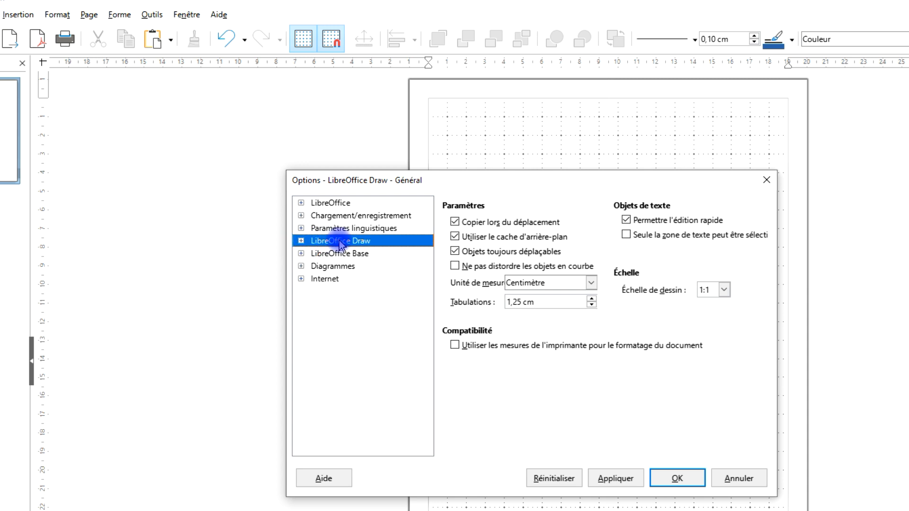
{"action": "left_click", "coordinate": [301, 242]}
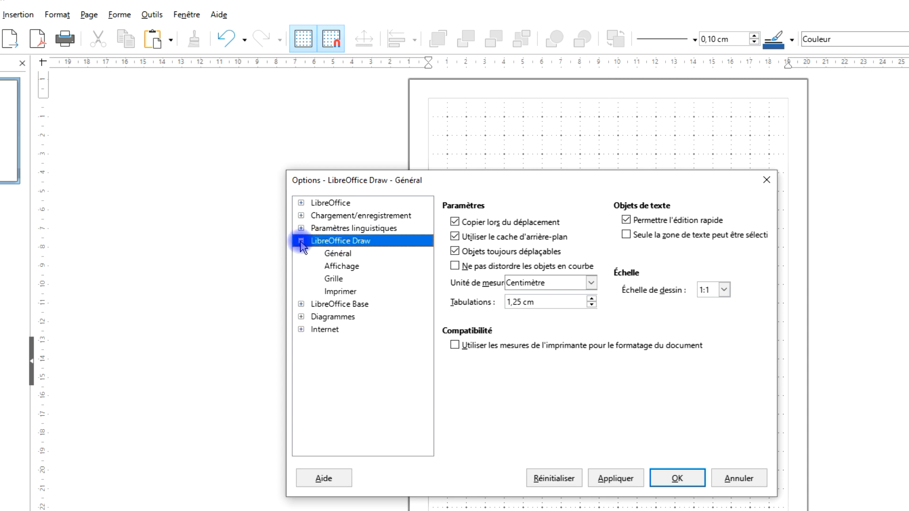
{"action": "left_click", "coordinate": [340, 280]}
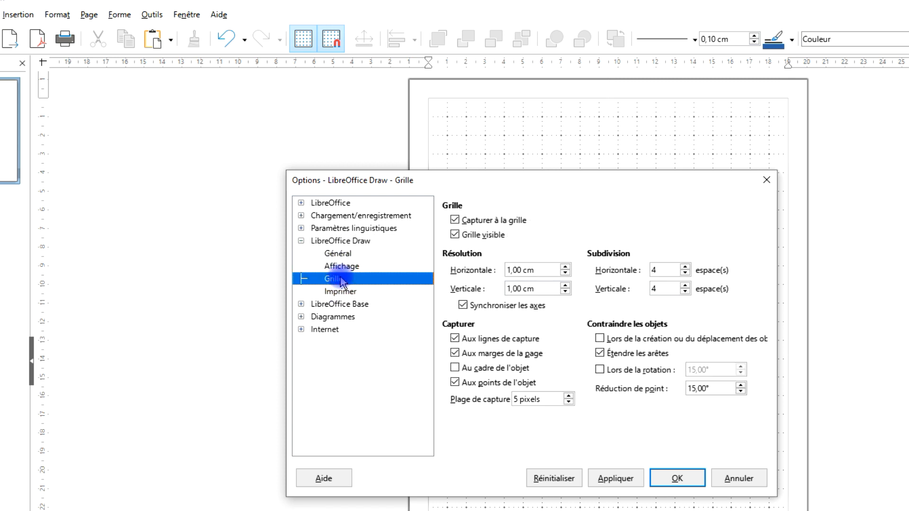
{"action": "triple_click", "coordinate": [525, 270]}
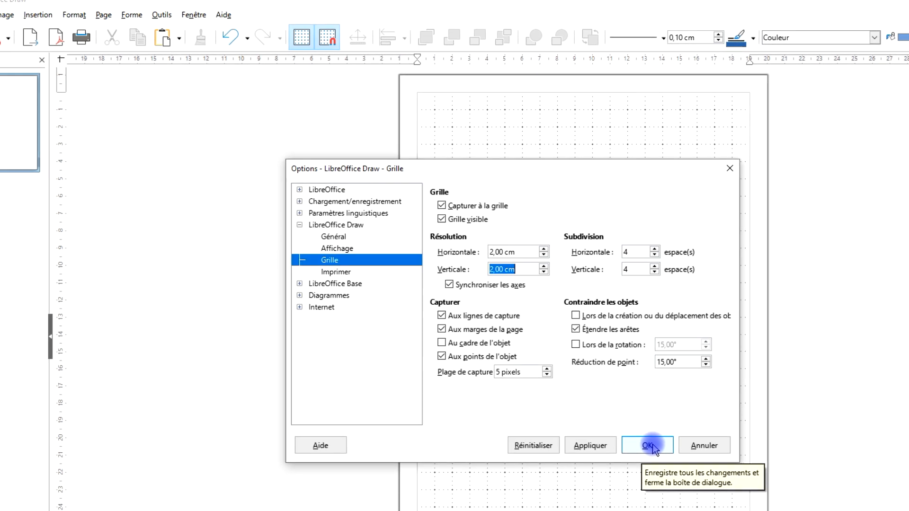
{"action": "left_click", "coordinate": [583, 375]}
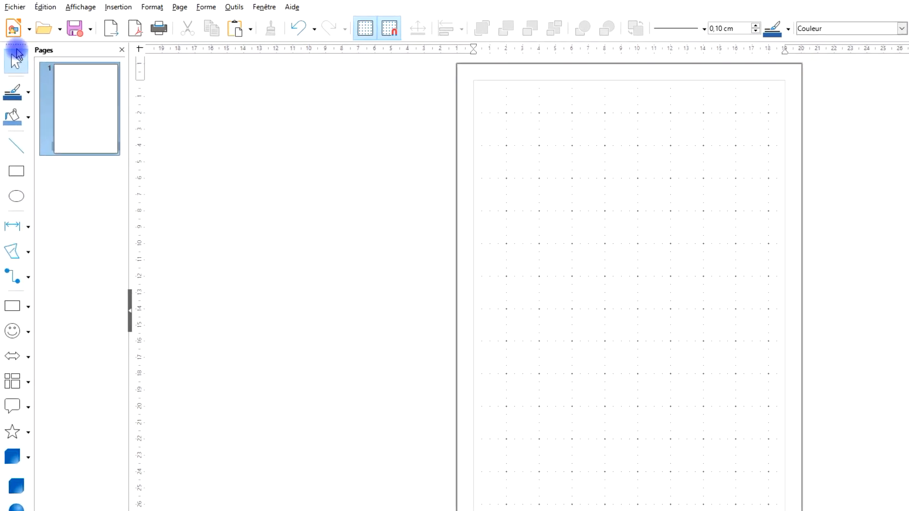
Step: Detach the Dessin toolbar from its vertical dock and dock it in the row of the standard toolbar
{"action": "right_click", "coordinate": [16, 62]}
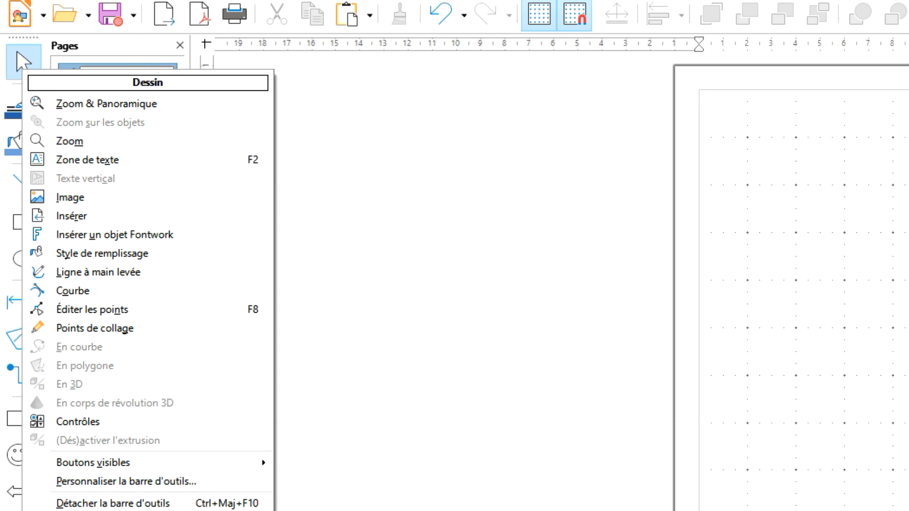
{"action": "left_click", "coordinate": [29, 40]}
{"action": "left_click_drag", "start_coordinate": [34, 36], "coordinate": [452, 187]}
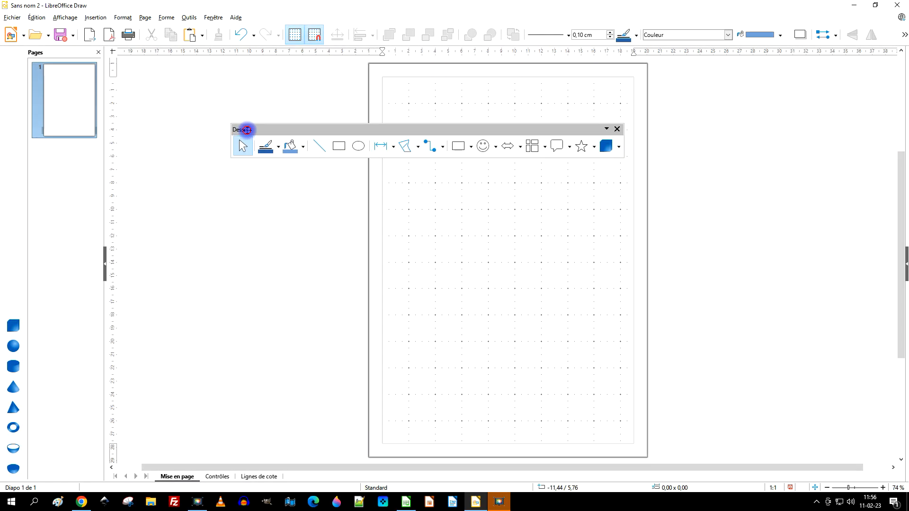
{"action": "left_click_drag", "start_coordinate": [247, 130], "coordinate": [289, 29]}
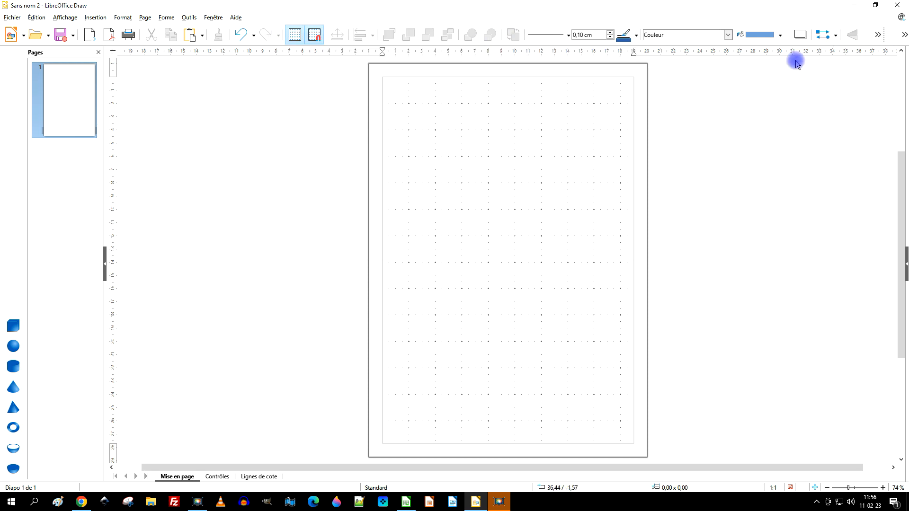
Step: Move the Dessin toolbar onto a second row of its own and re-dock it vertically beside the page thumbnails
{"action": "left_click", "coordinate": [902, 35]}
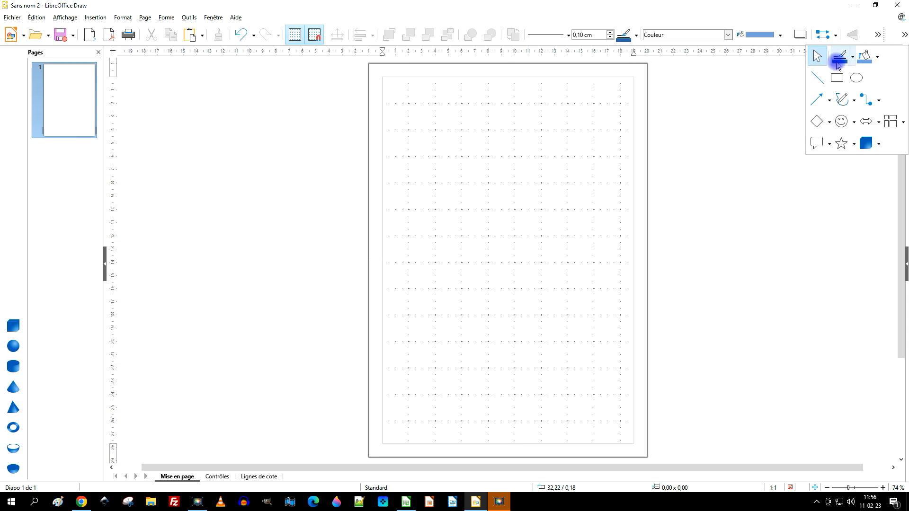
{"action": "left_click", "coordinate": [885, 37]}
{"action": "mouse_move", "coordinate": [884, 38]}
{"action": "left_mouse_down"}
{"action": "mouse_move", "coordinate": [734, 113]}
{"action": "mouse_move", "coordinate": [621, 53]}
{"action": "left_mouse_up"}
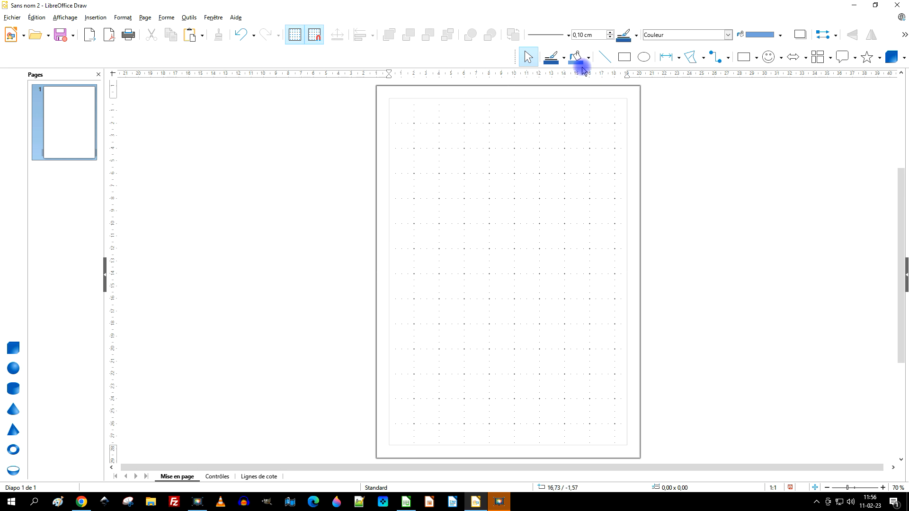
{"action": "mouse_move", "coordinate": [513, 57]}
{"action": "left_mouse_down"}
{"action": "mouse_move", "coordinate": [128, 158]}
{"action": "mouse_move", "coordinate": [42, 119]}
{"action": "mouse_move", "coordinate": [8, 74]}
{"action": "left_mouse_up"}
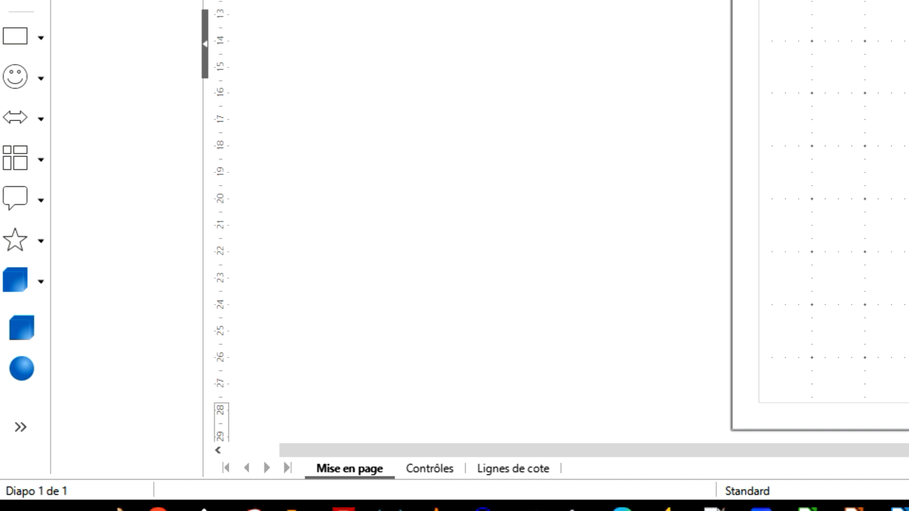
Step: Draw a 14,00 x 20,00 cm rectangle with its upper-left corner at 2,00 / 2,00 on the page
{"action": "left_click", "coordinate": [16, 152]}
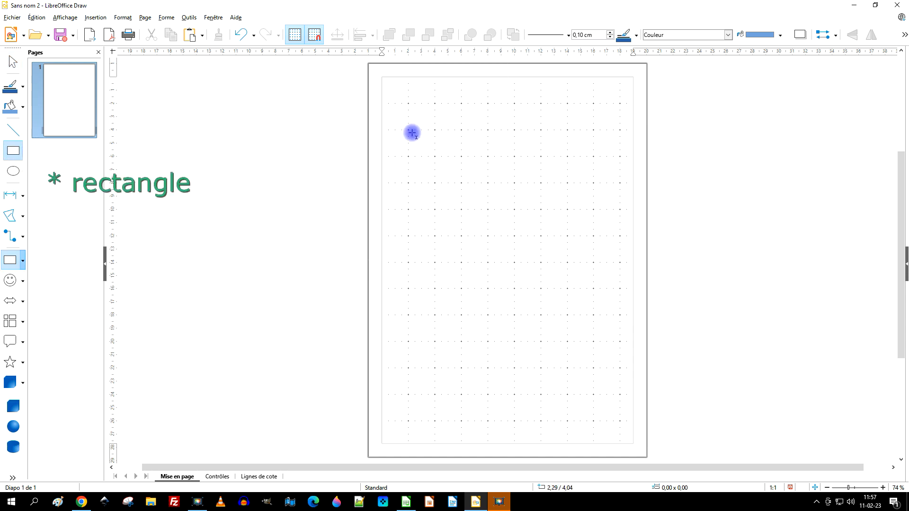
{"action": "left_click_drag", "start_coordinate": [408, 104], "coordinate": [578, 353]}
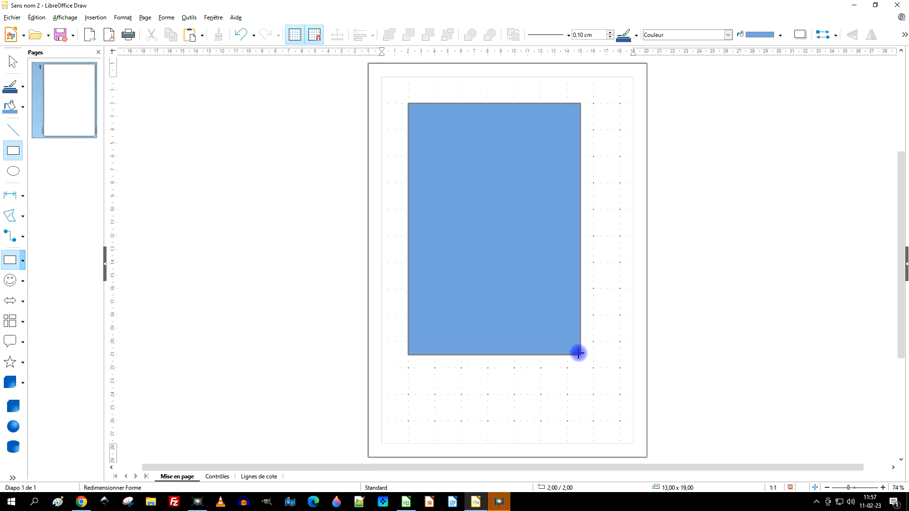
{"action": "left_click_drag", "start_coordinate": [580, 358], "coordinate": [592, 373]}
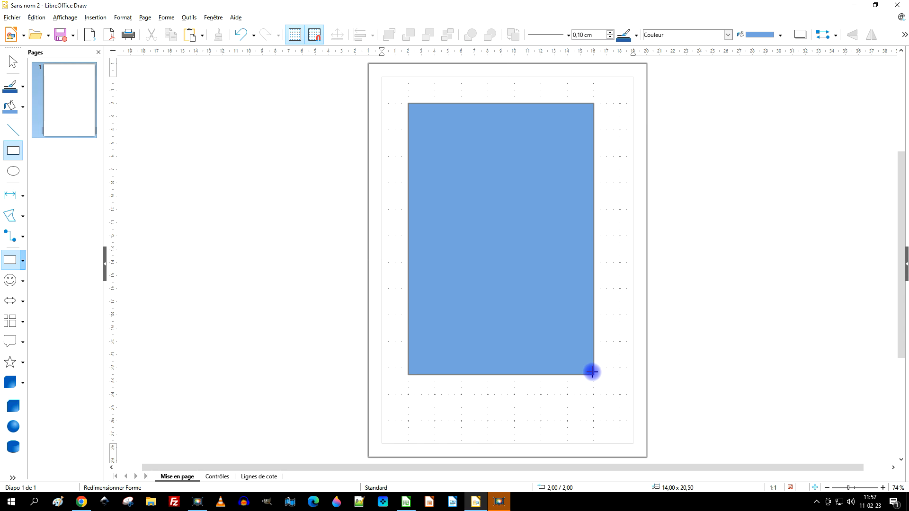
{"action": "left_click_drag", "start_coordinate": [592, 372], "coordinate": [592, 369]}
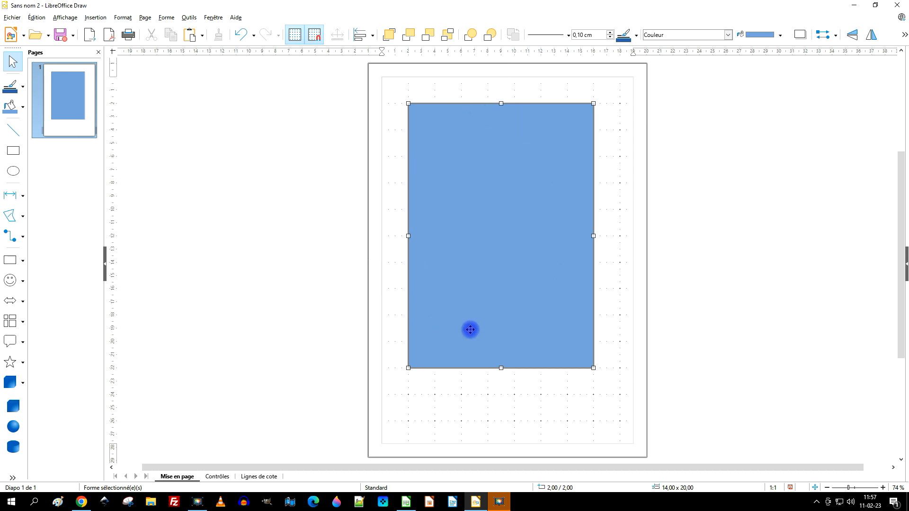
Step: Remove the rectangle's area fill so that only its outline is drawn
{"action": "right_click", "coordinate": [484, 159]}
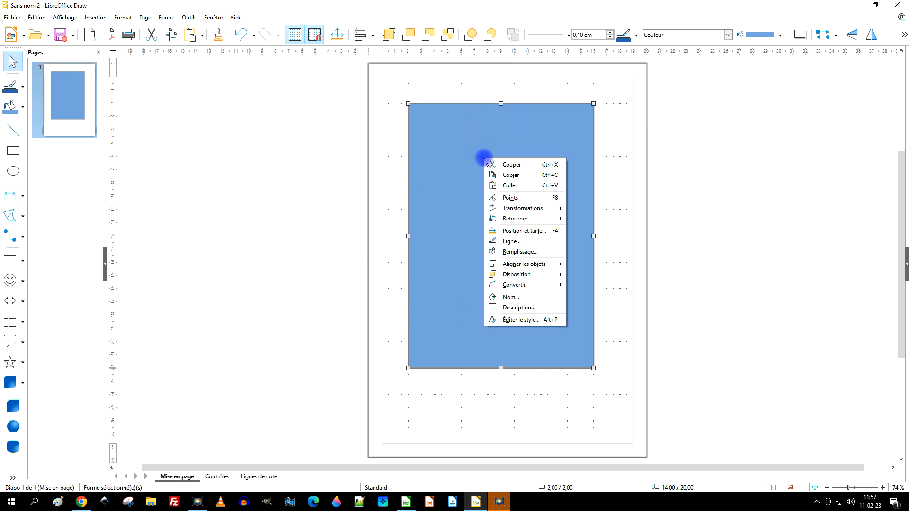
{"action": "left_click", "coordinate": [523, 253]}
{"action": "left_click", "coordinate": [358, 150]}
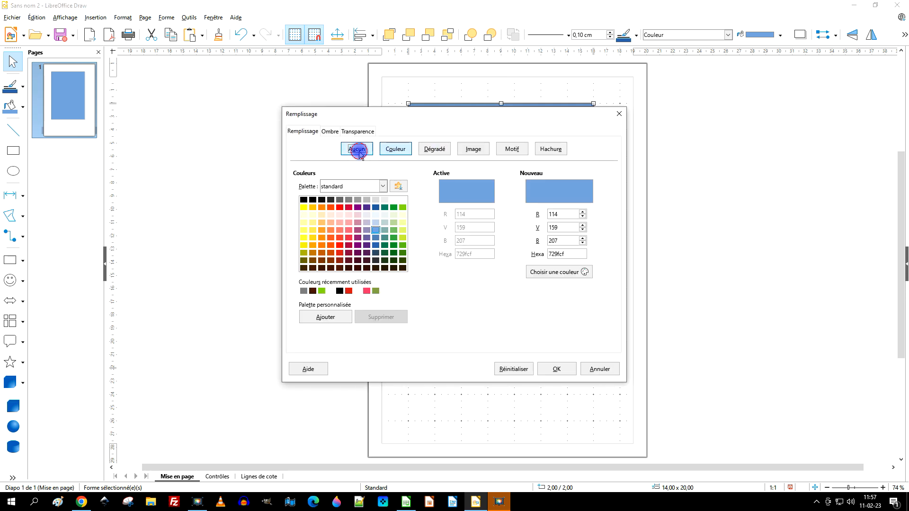
{"action": "left_click", "coordinate": [557, 370]}
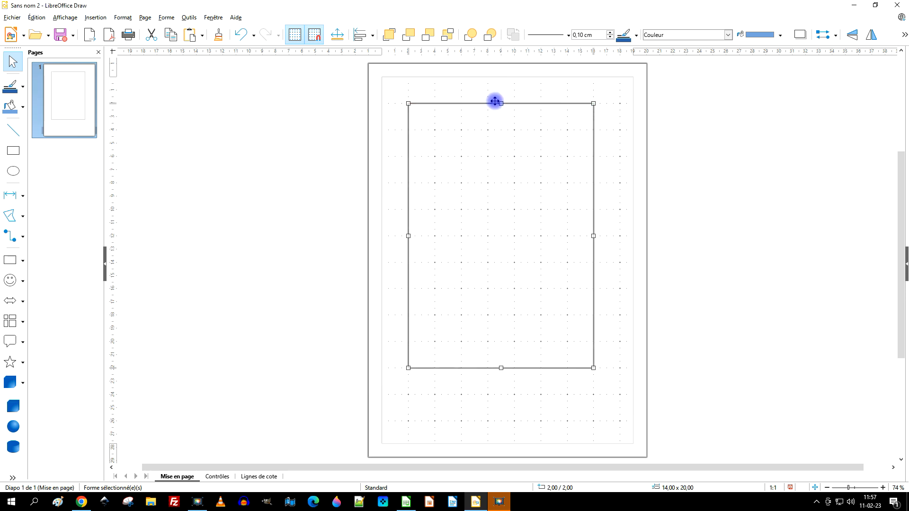
Step: Format the rectangle's outline with the Pointillé fin style, Citron vert colour and 0,20 cm width, and deselect it
{"action": "right_click", "coordinate": [480, 103]}
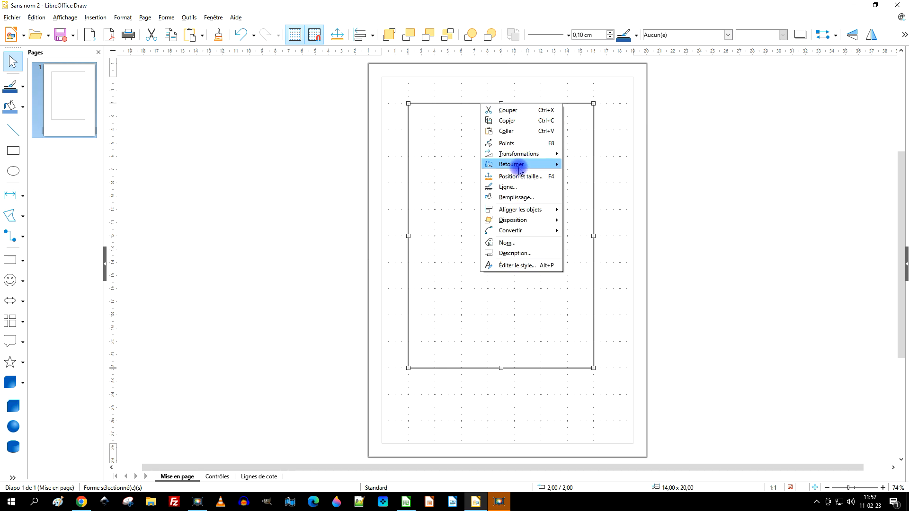
{"action": "left_click", "coordinate": [507, 186]}
{"action": "left_click", "coordinate": [400, 178]}
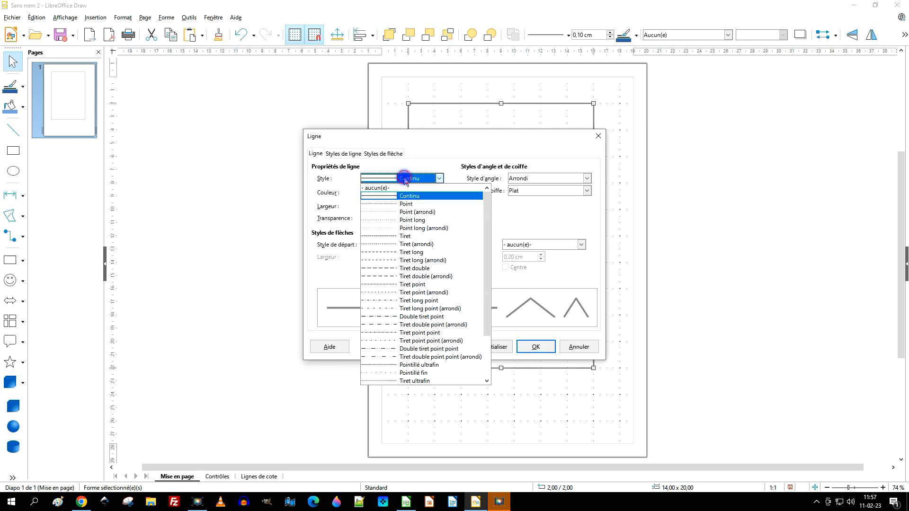
{"action": "scroll", "coordinate": [414, 305], "scroll_direction": "down", "scroll_amount": 3}
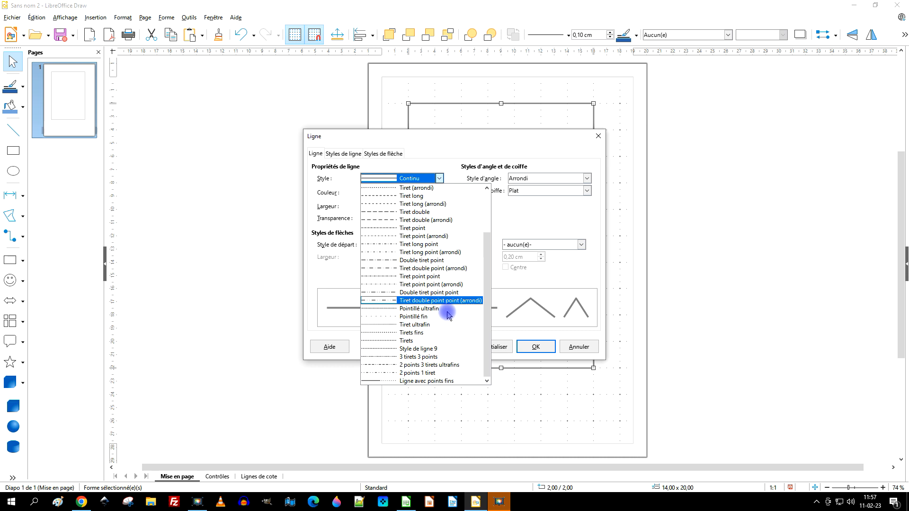
{"action": "left_click", "coordinate": [410, 317]}
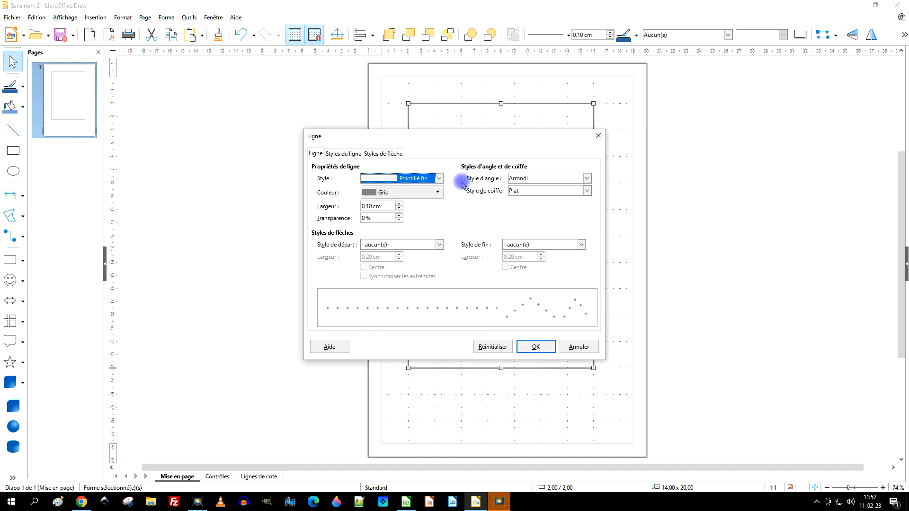
{"action": "left_click", "coordinate": [414, 196]}
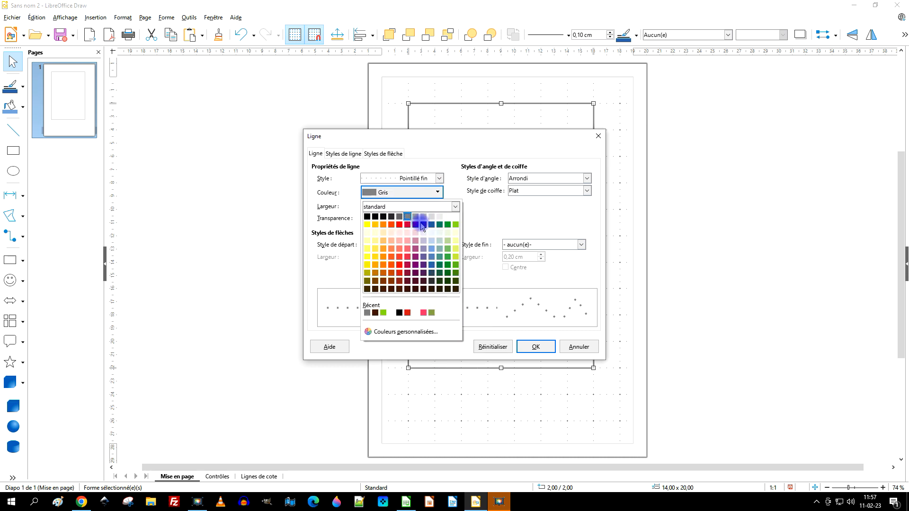
{"action": "left_click", "coordinate": [456, 226]}
{"action": "left_click", "coordinate": [398, 204]}
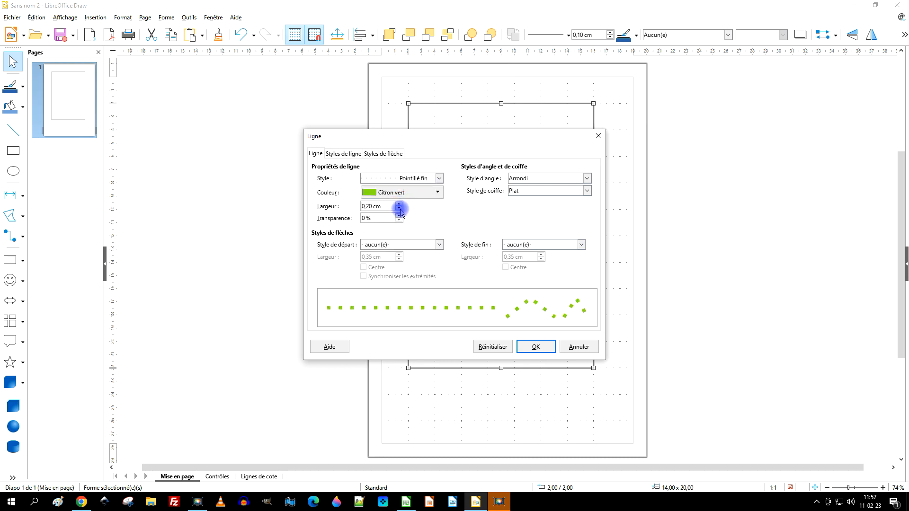
{"action": "left_click", "coordinate": [534, 347]}
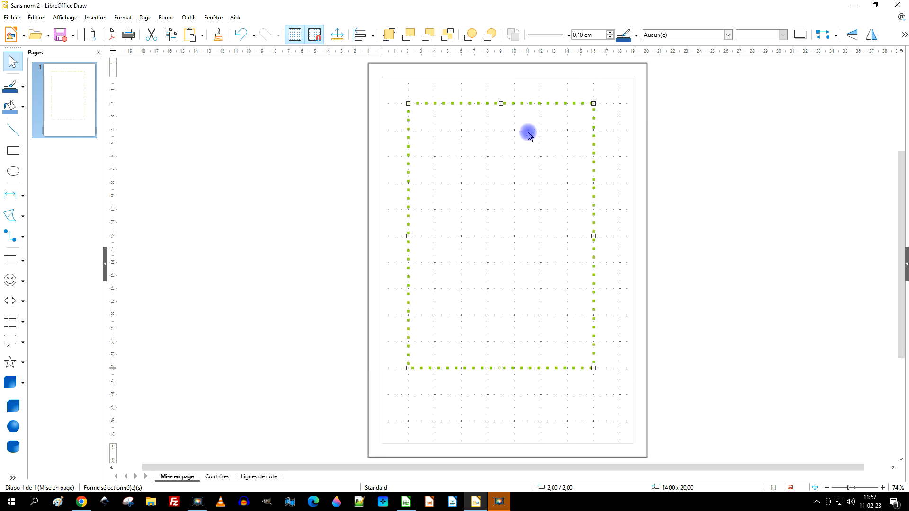
{"action": "left_click", "coordinate": [455, 177]}
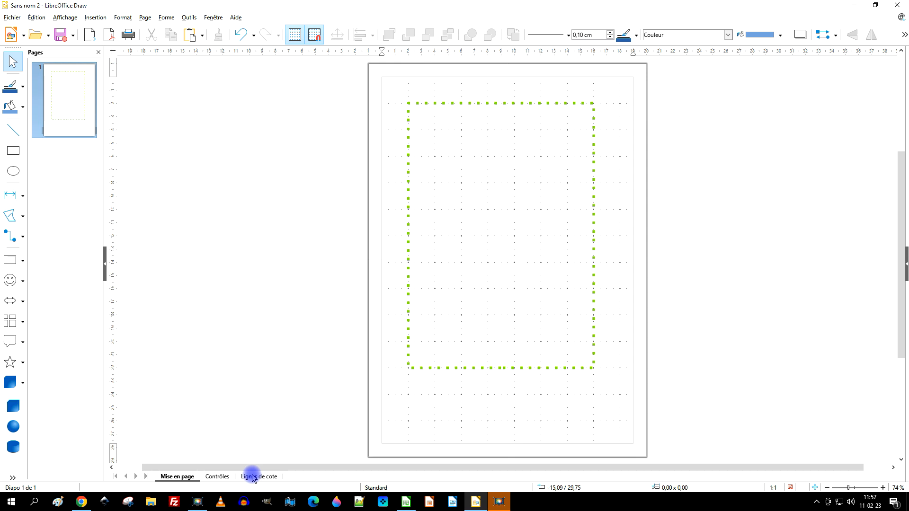
Step: Insert a new drawing layer named "murs extérieurs"
{"action": "right_click", "coordinate": [188, 479]}
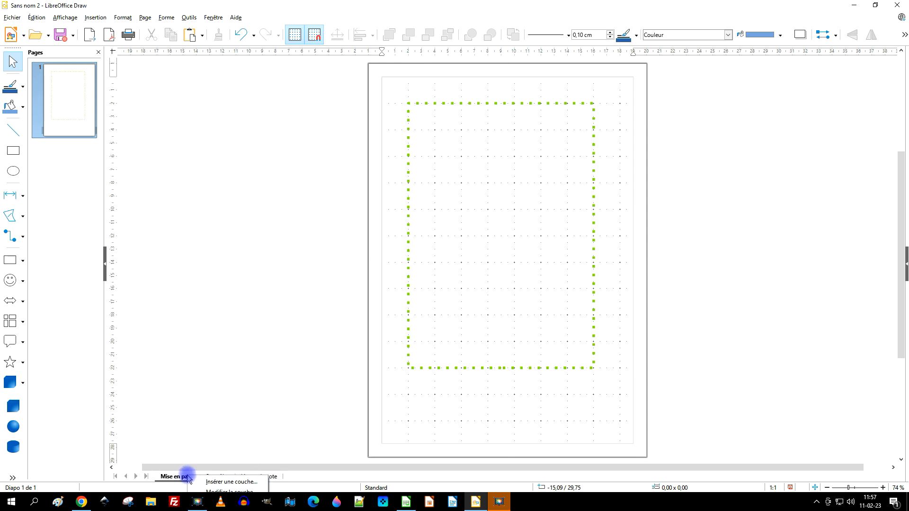
{"action": "left_click", "coordinate": [219, 483]}
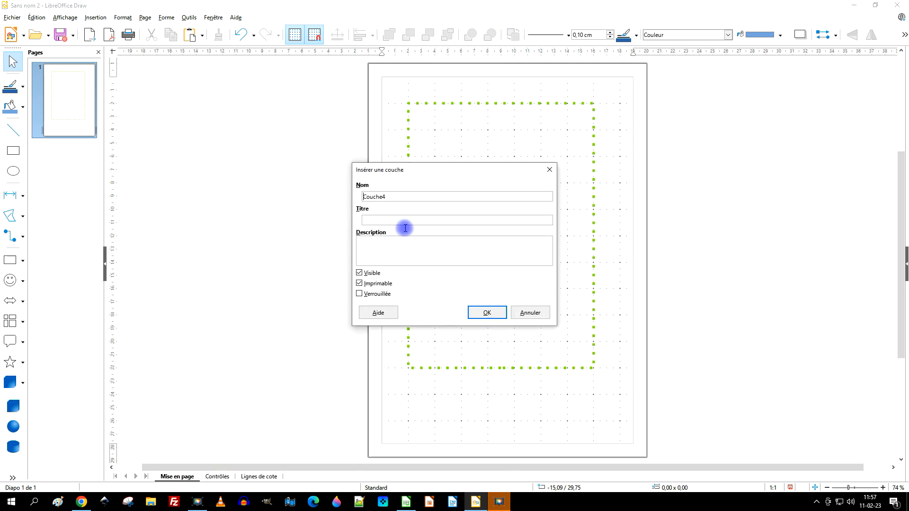
{"action": "double_click", "coordinate": [410, 197]}
{"action": "type", "text": "m"}
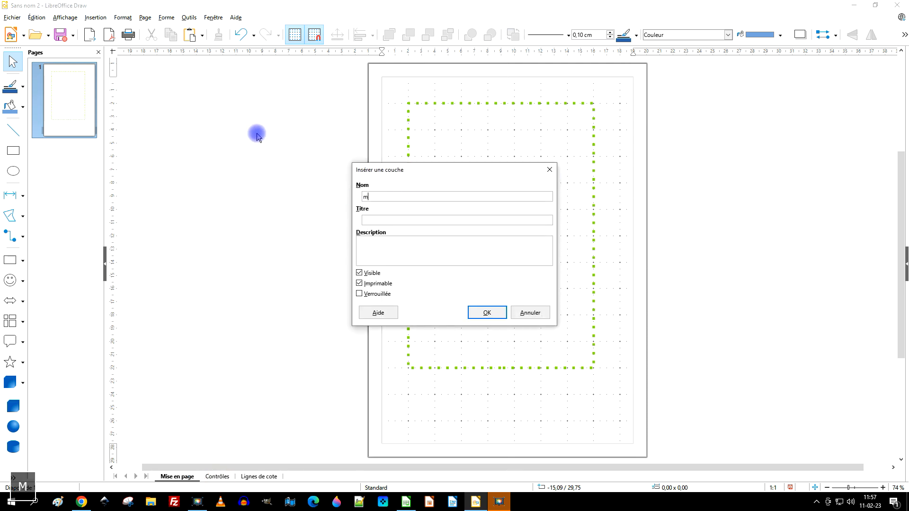
{"action": "type", "text": "urs extérieurs"}
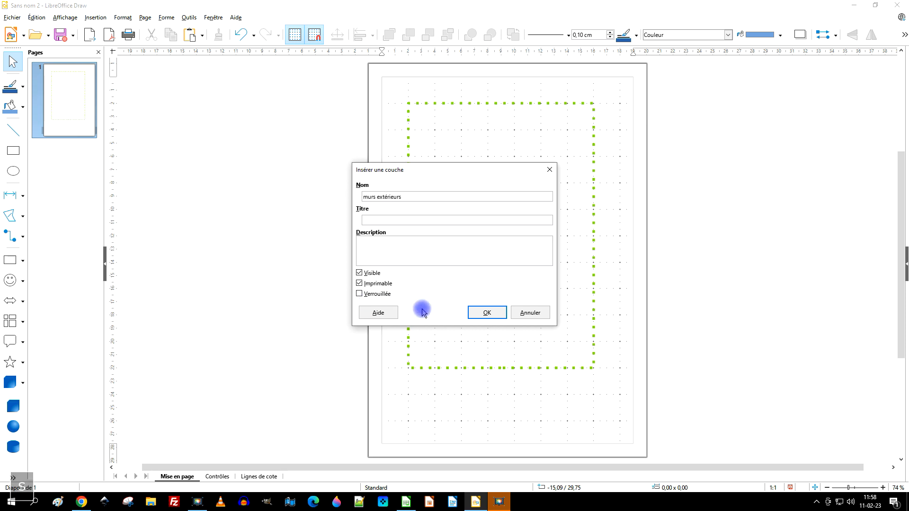
{"action": "left_click", "coordinate": [487, 313]}
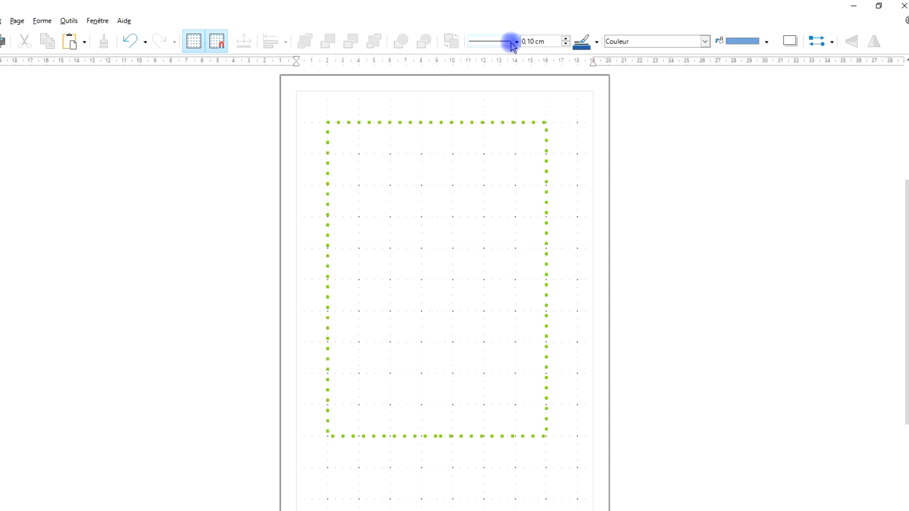
Step: Set the line colour to dark brown and start a polygon at the dotted rectangle's upper-left corner, going 14 cm right, 2 cm down and 2 cm left
{"action": "left_click", "coordinate": [535, 52]}
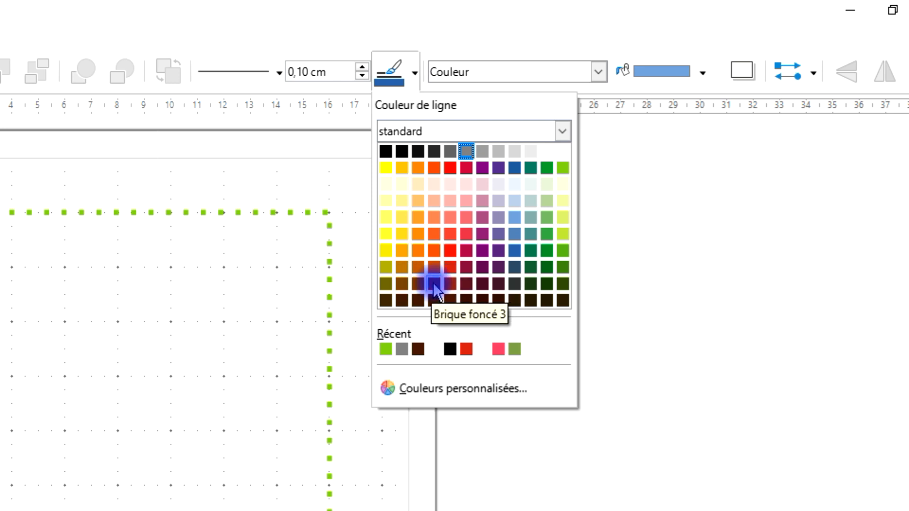
{"action": "left_click", "coordinate": [421, 353]}
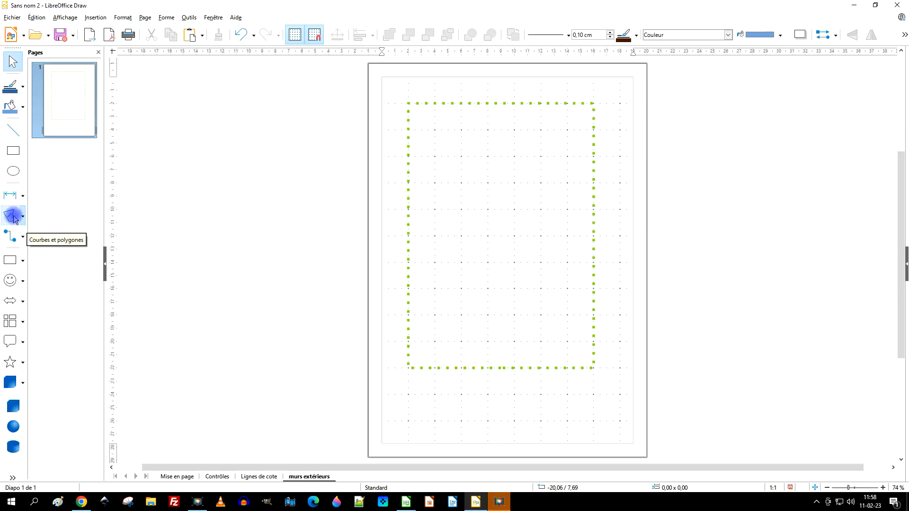
{"action": "left_click", "coordinate": [23, 217]}
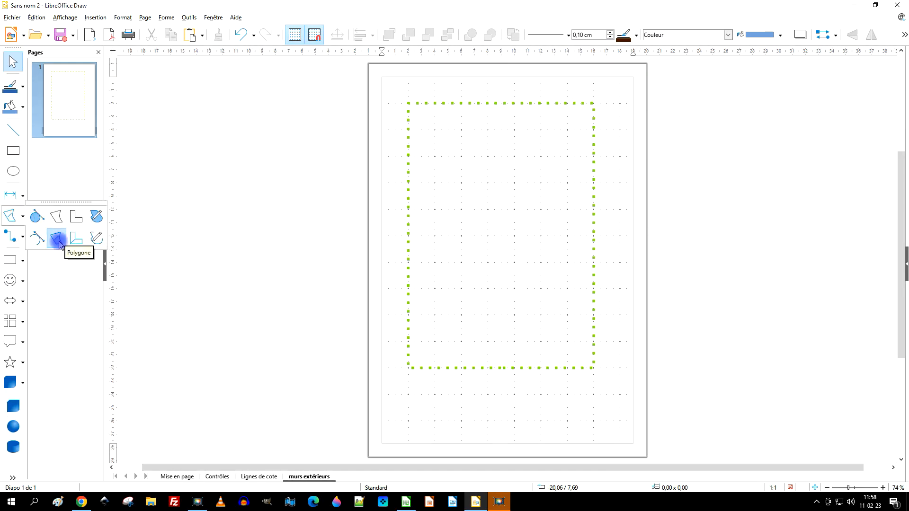
{"action": "left_click", "coordinate": [58, 240]}
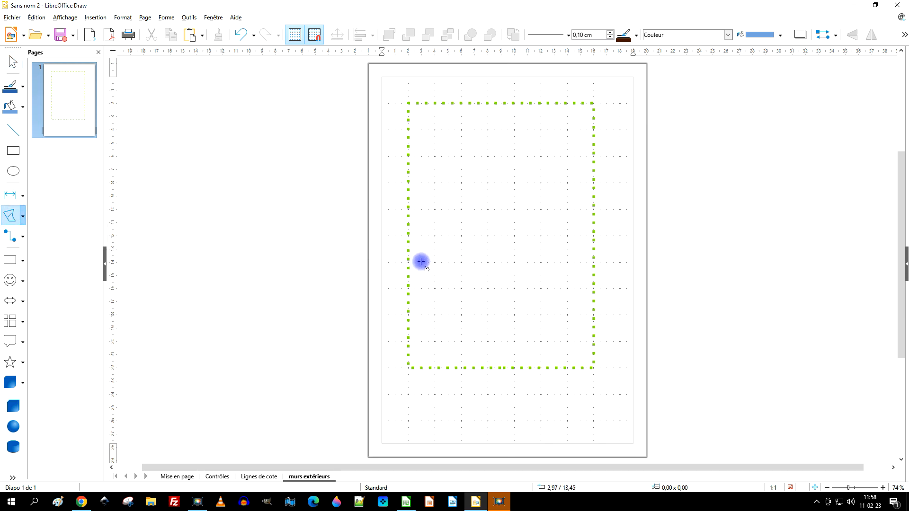
{"action": "scroll", "coordinate": [417, 242], "scroll_direction": "up", "scroll_amount": 2}
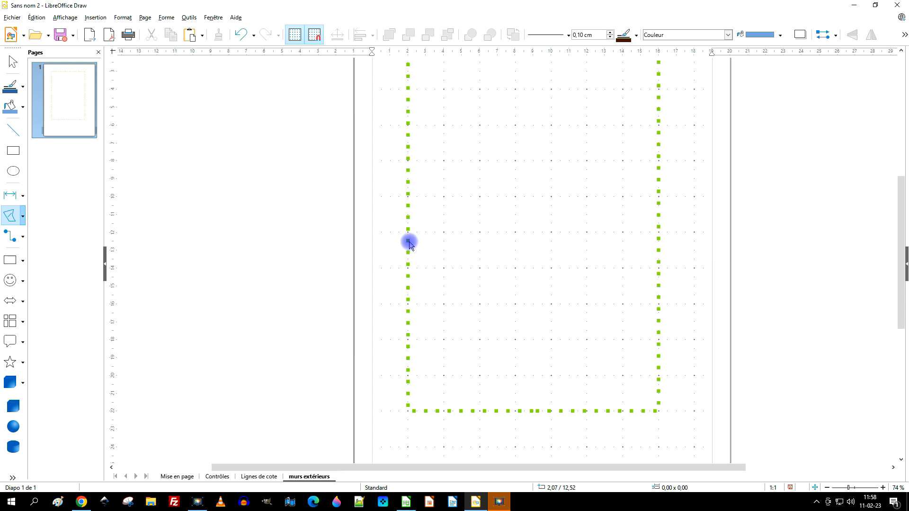
{"action": "scroll", "coordinate": [465, 135], "scroll_direction": "up", "scroll_amount": 5}
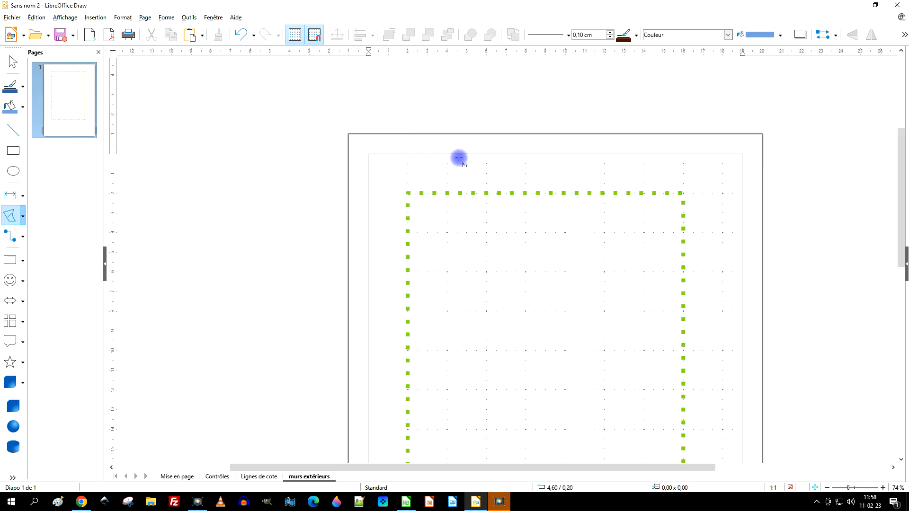
{"action": "left_click_drag", "start_coordinate": [407, 193], "coordinate": [682, 194]}
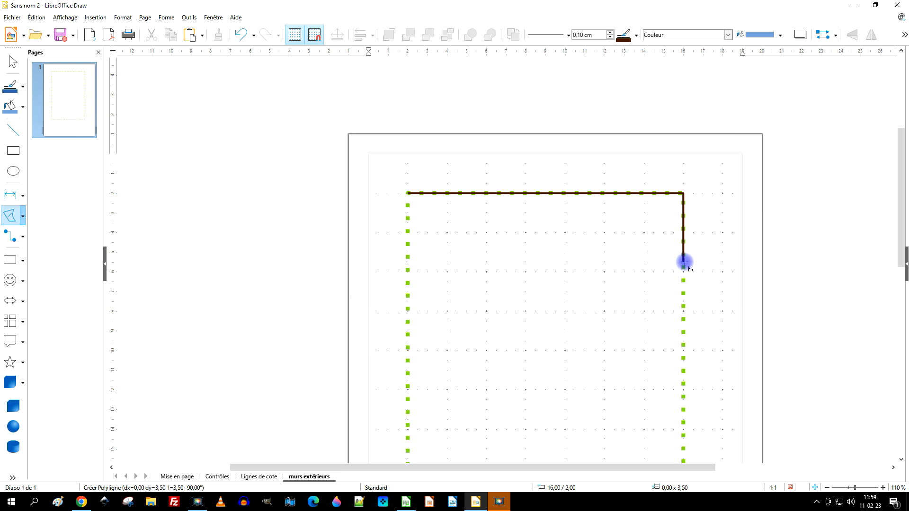
{"action": "left_click", "coordinate": [682, 233]}
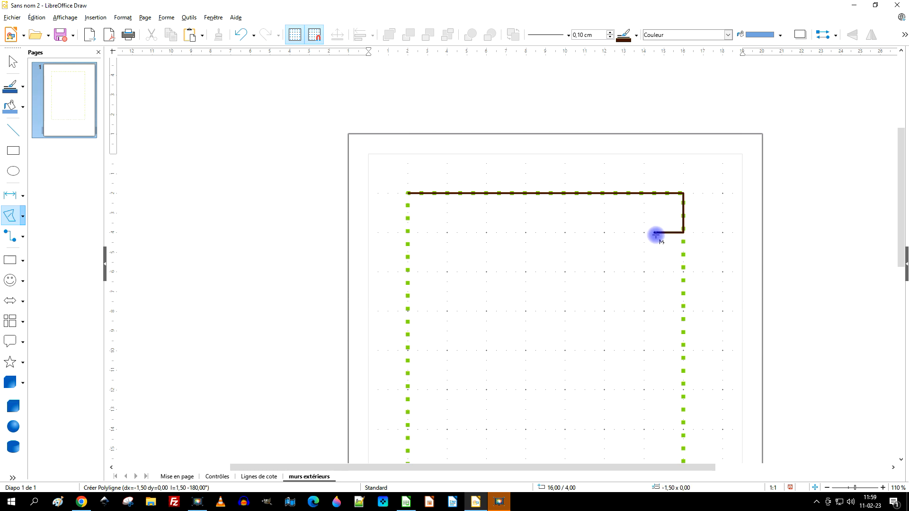
{"action": "left_click", "coordinate": [642, 234]}
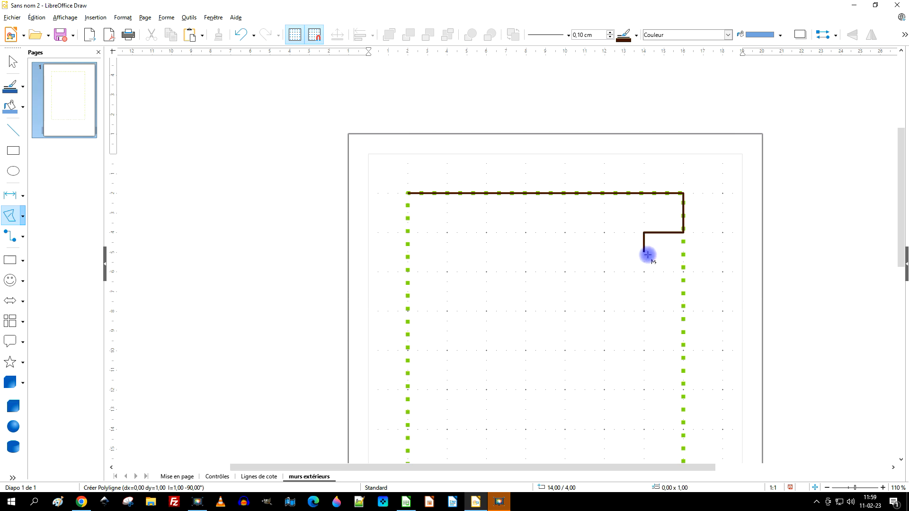
Step: Continue the wall polygon 0.5 cm down, 0.5 cm left, 1 cm up, 1.5 cm right and 1 cm up
{"action": "scroll", "coordinate": [648, 254], "scroll_direction": "up", "scroll_amount": 6}
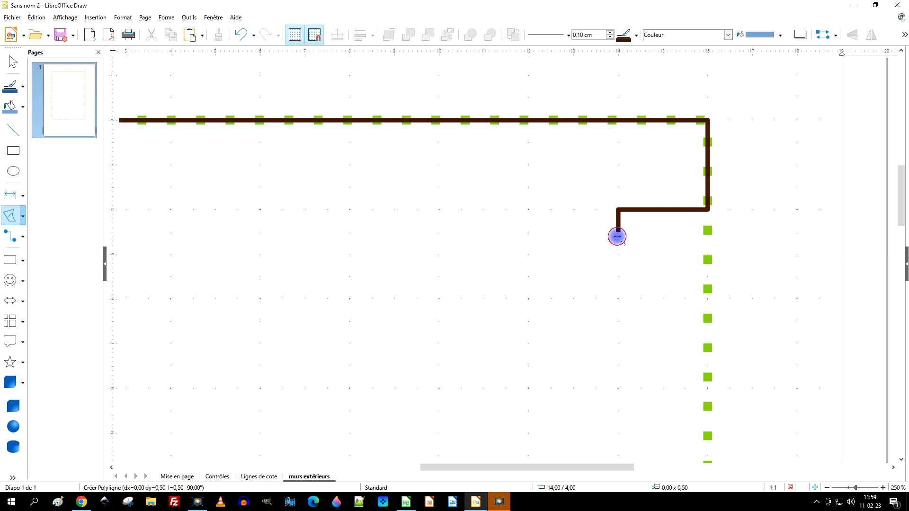
{"action": "left_click", "coordinate": [617, 235]}
{"action": "left_click", "coordinate": [597, 232]}
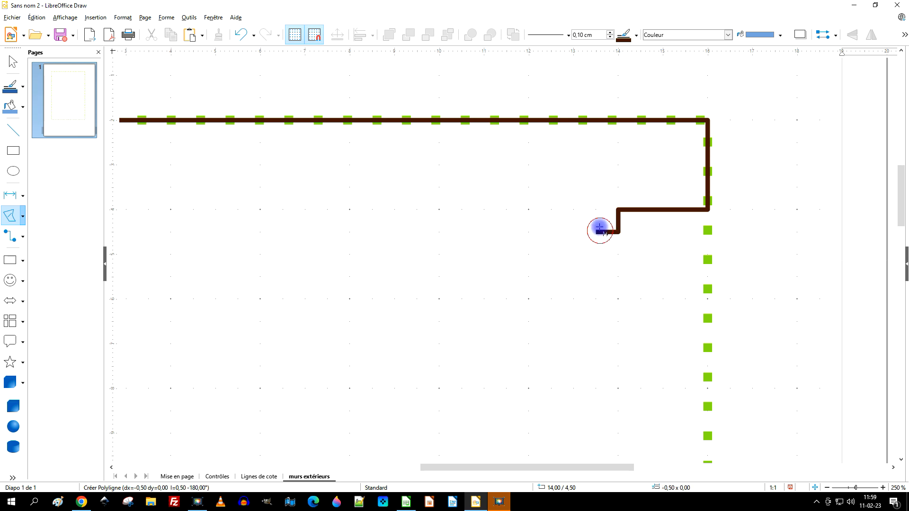
{"action": "left_click", "coordinate": [602, 189]}
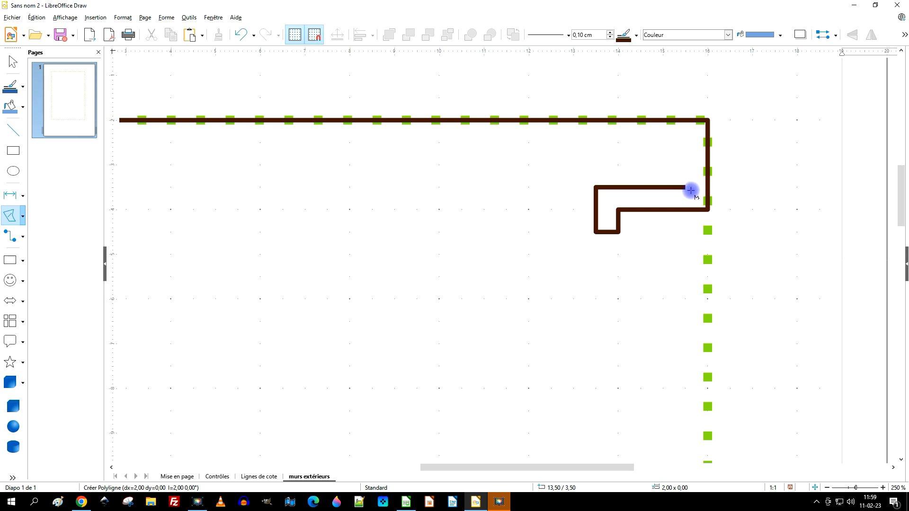
{"action": "left_click", "coordinate": [659, 193]}
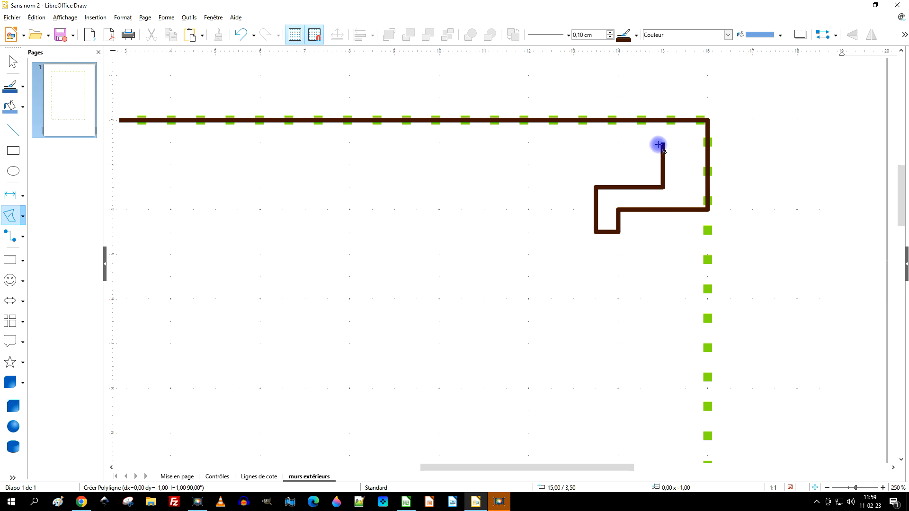
{"action": "left_click", "coordinate": [659, 145]}
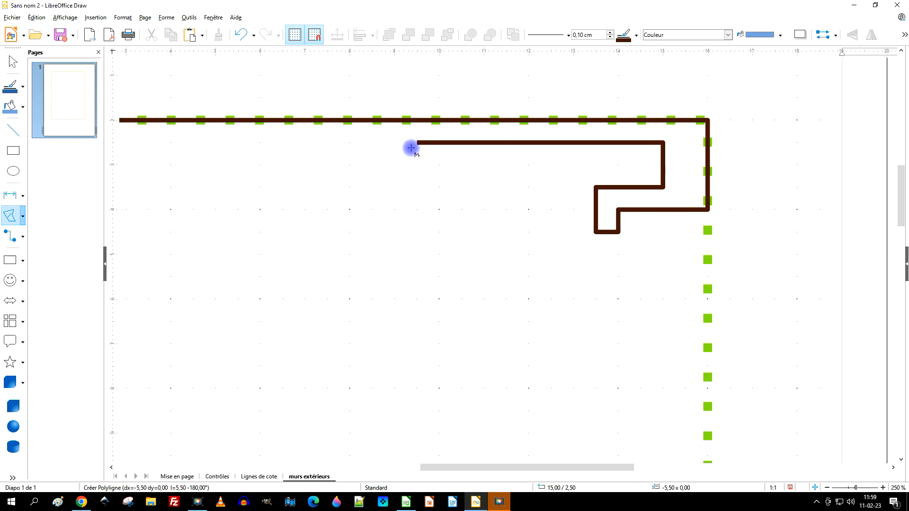
Step: Run the inner wall line 12.5 cm left, 7.5 cm down and 0.5 cm left, and close the polygon at its starting corner
{"action": "scroll", "coordinate": [394, 147], "scroll_direction": "down", "scroll_amount": 2}
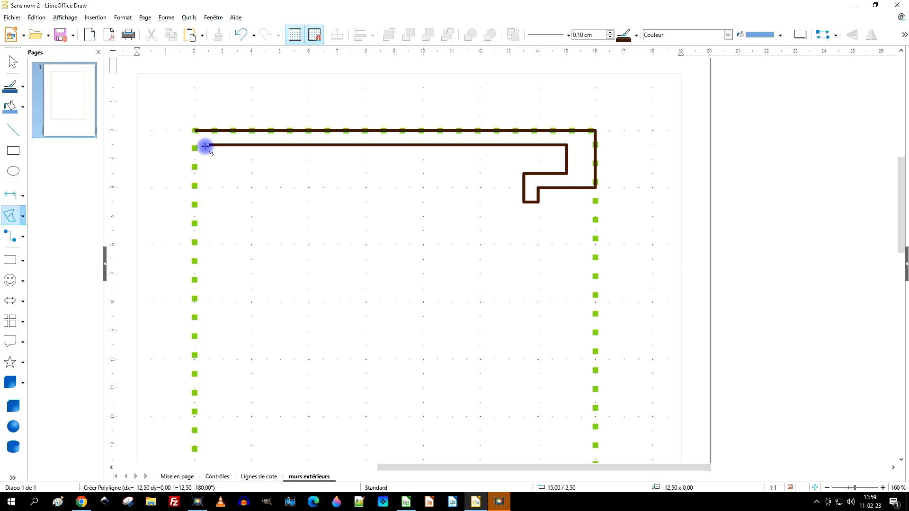
{"action": "left_click", "coordinate": [207, 146]}
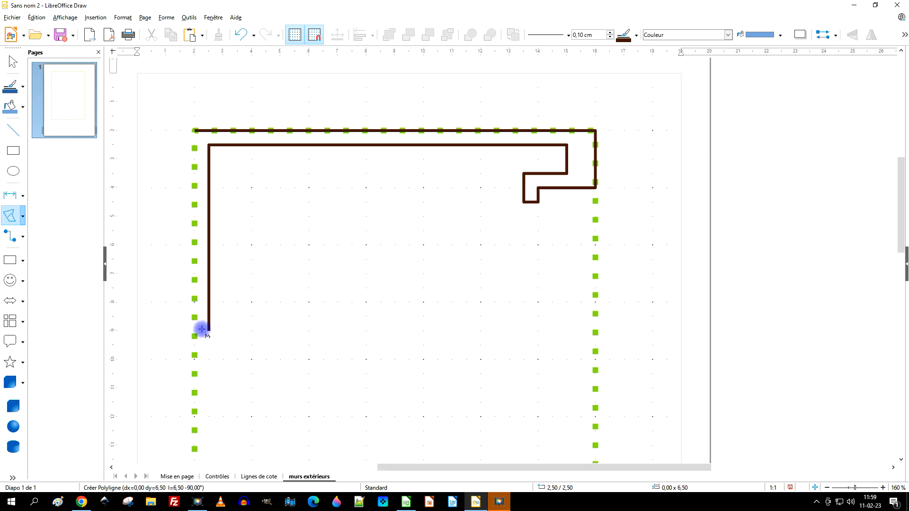
{"action": "left_click", "coordinate": [202, 355]}
{"action": "left_click", "coordinate": [193, 358]}
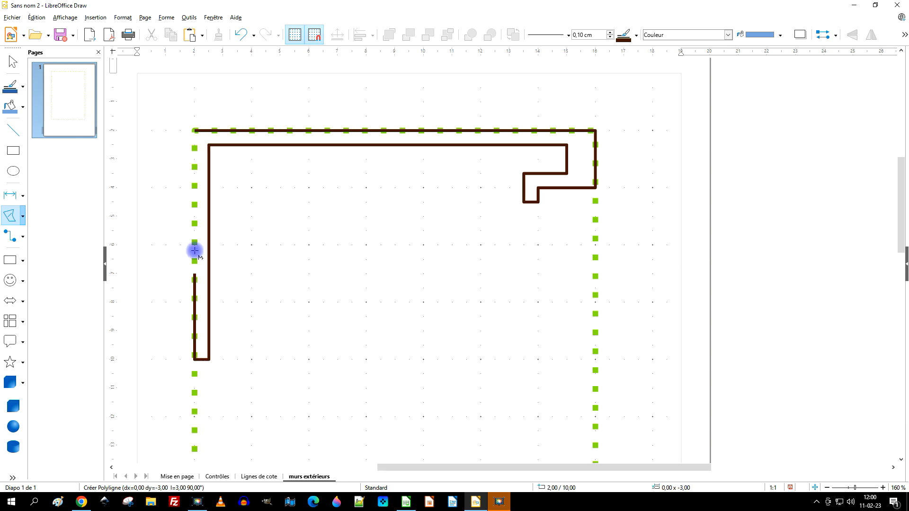
{"action": "double_click", "coordinate": [193, 132]}
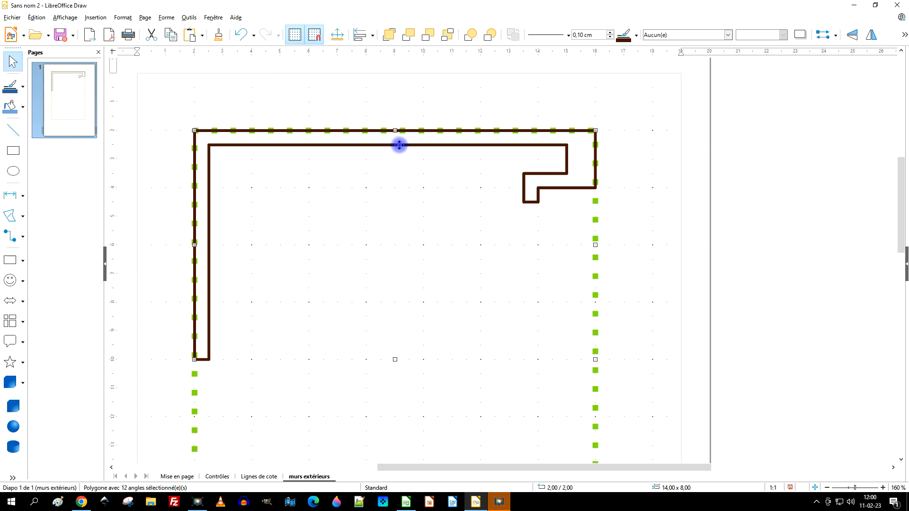
Step: Start a second wall polygon 2 cm below the first, going 0.5 cm right, 9.5 cm down and 13 cm right
{"action": "scroll", "coordinate": [396, 218], "scroll_direction": "down", "scroll_amount": 3}
{"action": "scroll", "coordinate": [396, 219], "scroll_direction": "down", "scroll_amount": 1}
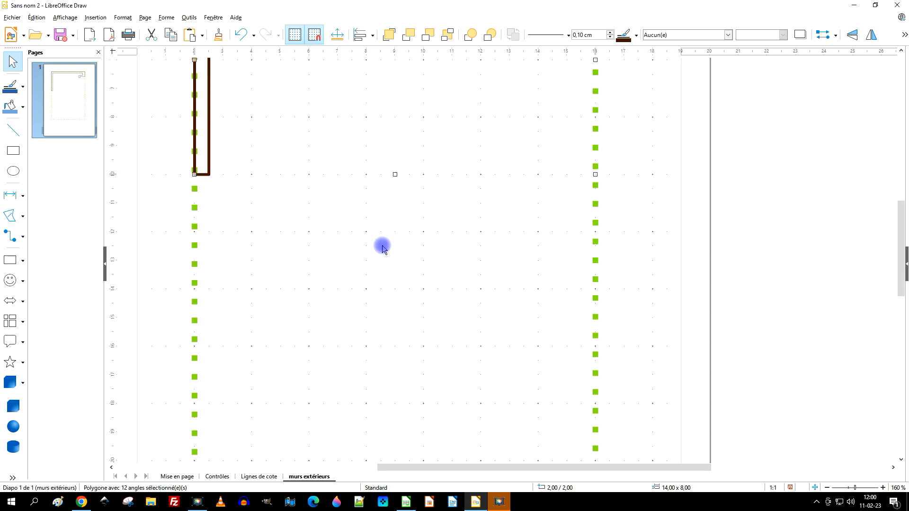
{"action": "left_click", "coordinate": [16, 221]}
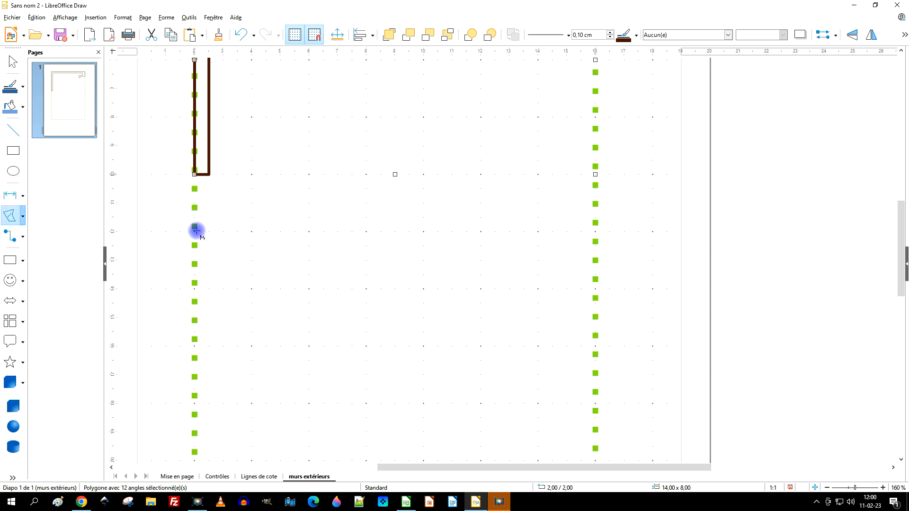
{"action": "left_click_drag", "start_coordinate": [195, 231], "coordinate": [209, 232]}
{"action": "scroll", "coordinate": [205, 331], "scroll_direction": "down", "scroll_amount": 5}
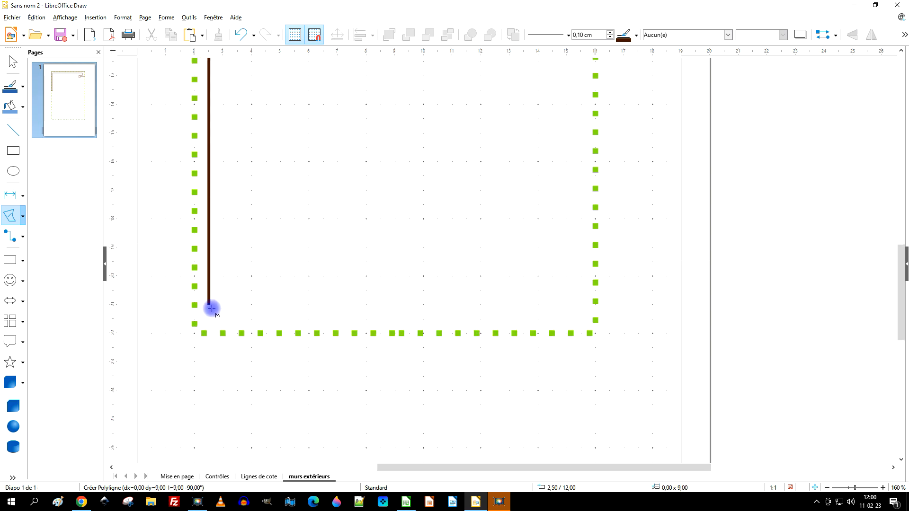
{"action": "left_click", "coordinate": [209, 322]}
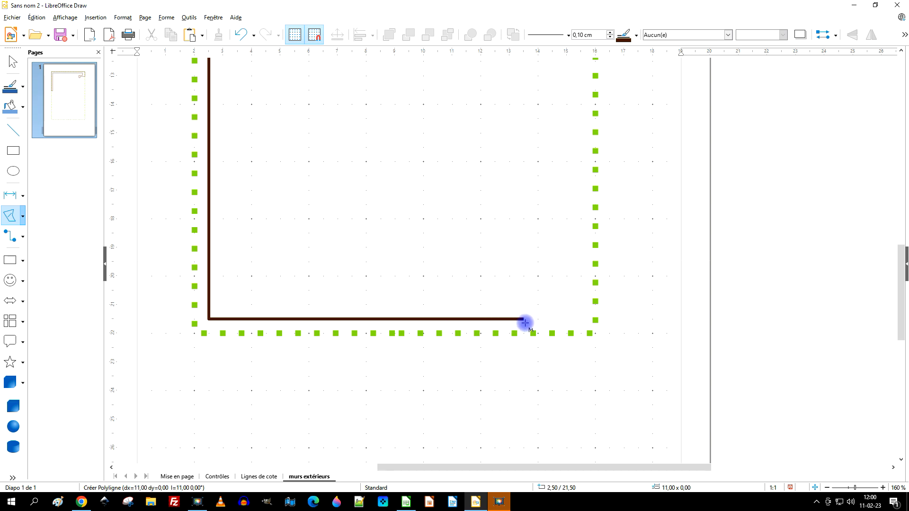
{"action": "left_click", "coordinate": [585, 320]}
Step: Continue the polygon 0.5 cm up, 0.5 cm right, 1 cm down and 14 cm left, and close it at its starting point
{"action": "left_click", "coordinate": [583, 306]}
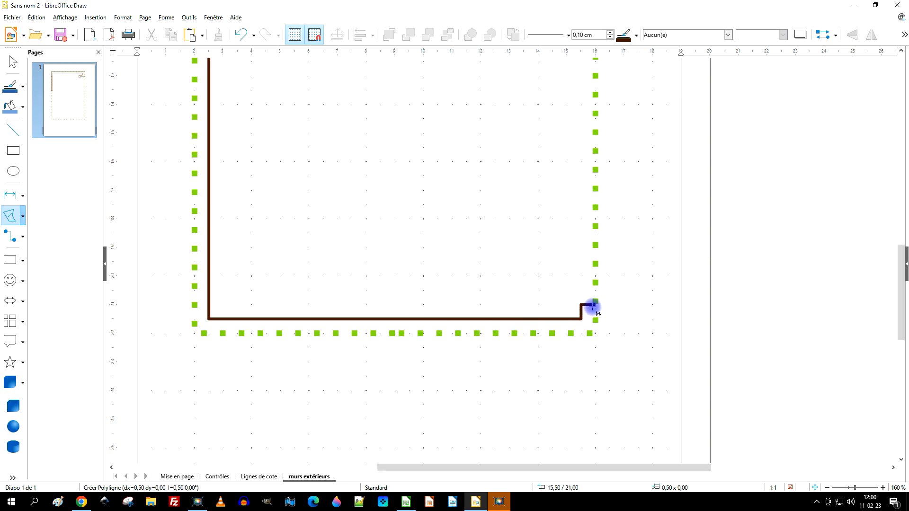
{"action": "left_click", "coordinate": [595, 305]}
{"action": "left_click", "coordinate": [595, 333]}
{"action": "left_click", "coordinate": [198, 334]}
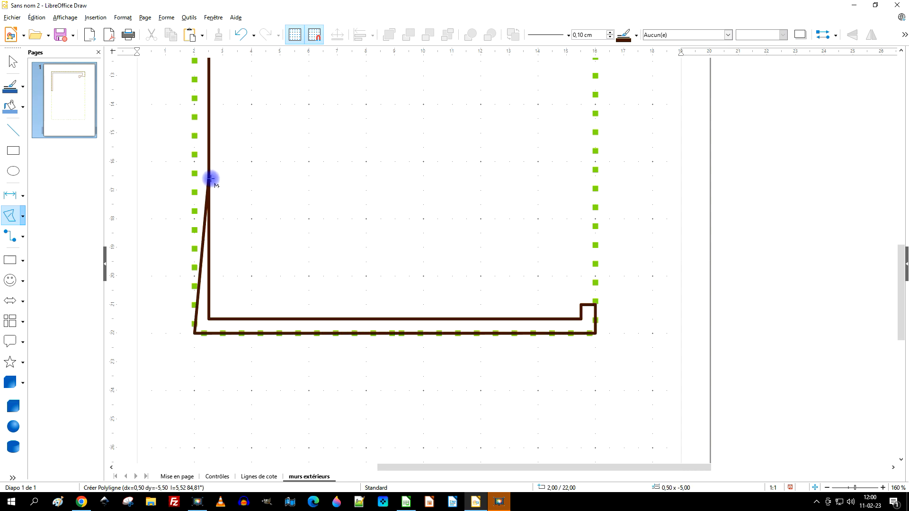
{"action": "scroll", "coordinate": [211, 178], "scroll_direction": "up", "scroll_amount": 3}
{"action": "double_click", "coordinate": [193, 186]}
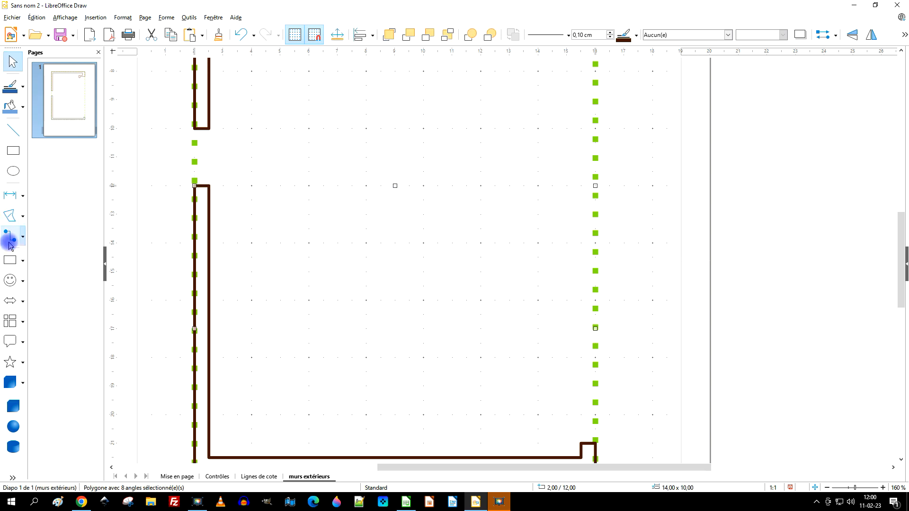
Step: Draw a 0.5 cm square polygon inside the dotted rectangle's right edge, 1.5 cm above the lower-right wall end
{"action": "left_click", "coordinate": [10, 216]}
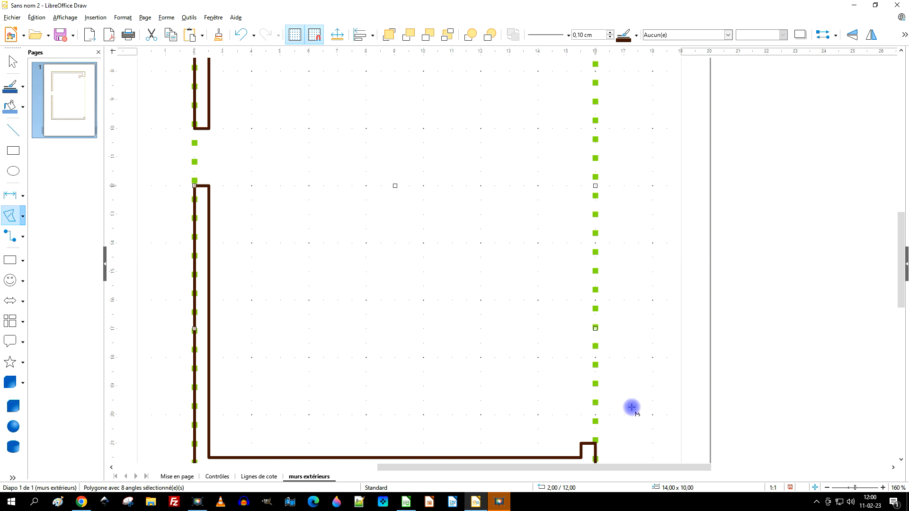
{"action": "scroll", "coordinate": [625, 408], "scroll_direction": "down", "scroll_amount": 1}
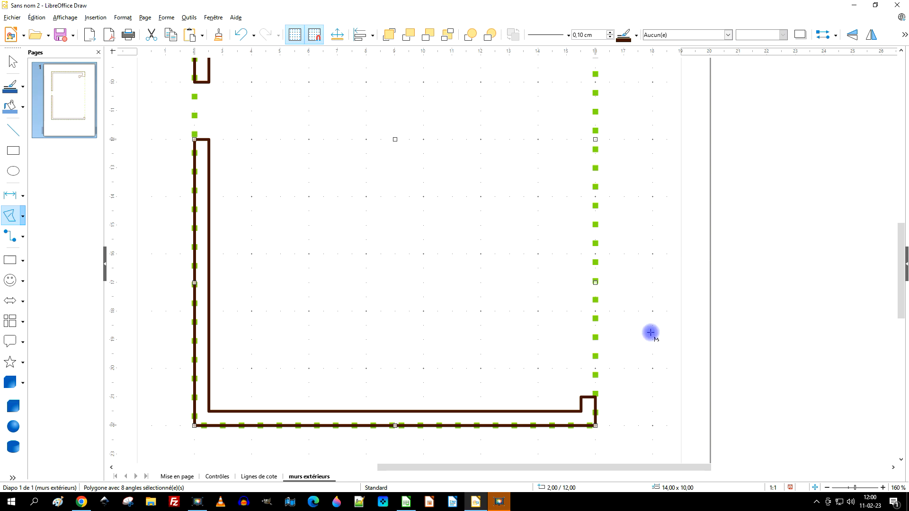
{"action": "scroll", "coordinate": [649, 395], "scroll_direction": "up", "scroll_amount": 1}
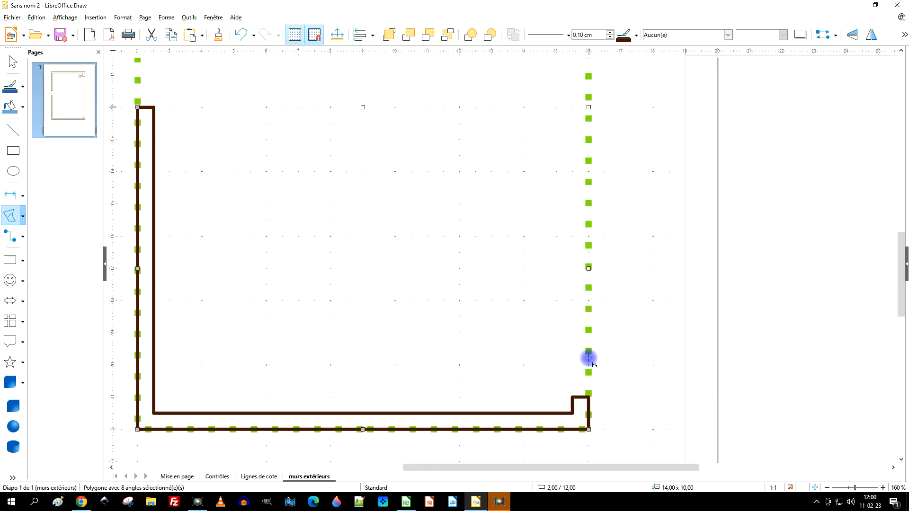
{"action": "mouse_move", "coordinate": [587, 349]}
{"action": "left_mouse_down"}
{"action": "mouse_move", "coordinate": [587, 307]}
{"action": "mouse_move", "coordinate": [589, 326]}
{"action": "left_mouse_up"}
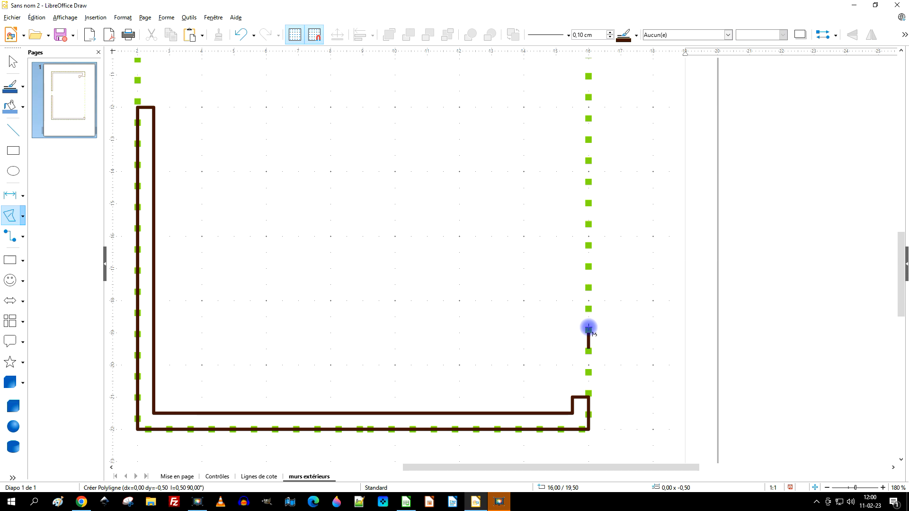
{"action": "left_click", "coordinate": [589, 331]}
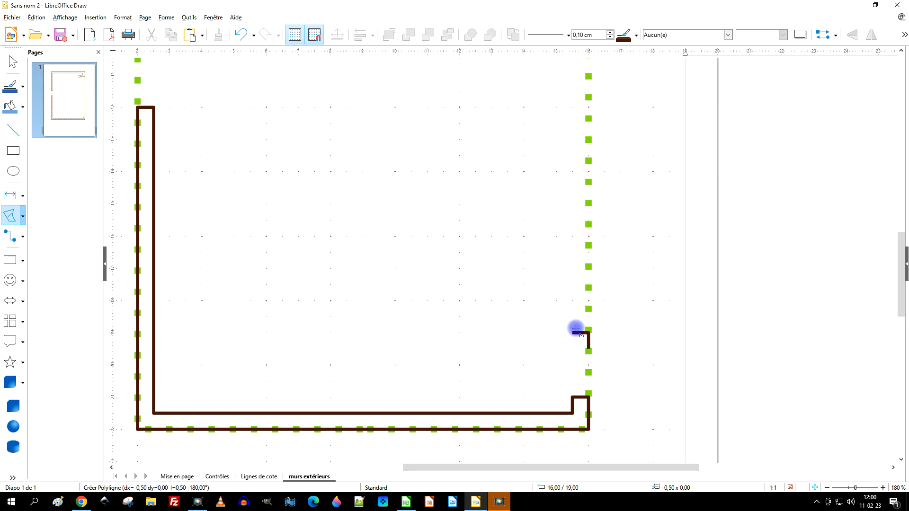
{"action": "left_click", "coordinate": [576, 329]}
{"action": "left_click", "coordinate": [575, 351]}
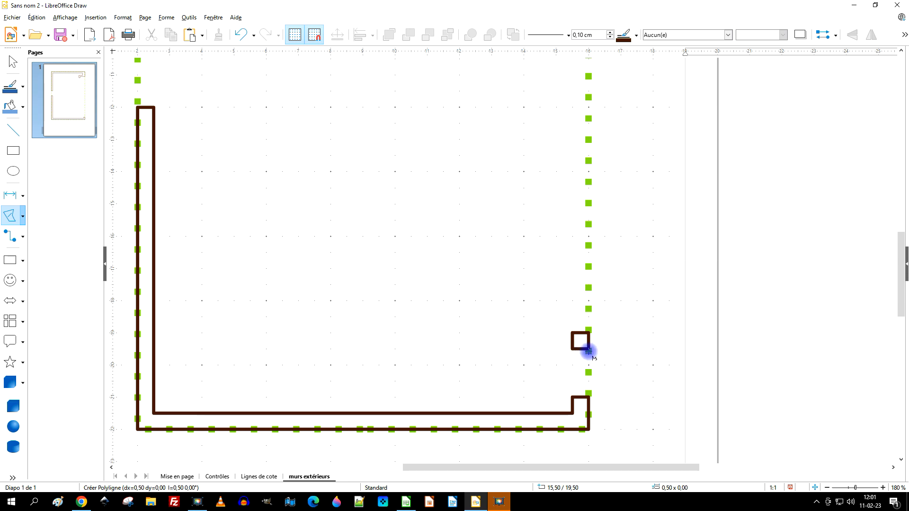
{"action": "double_click", "coordinate": [588, 351]}
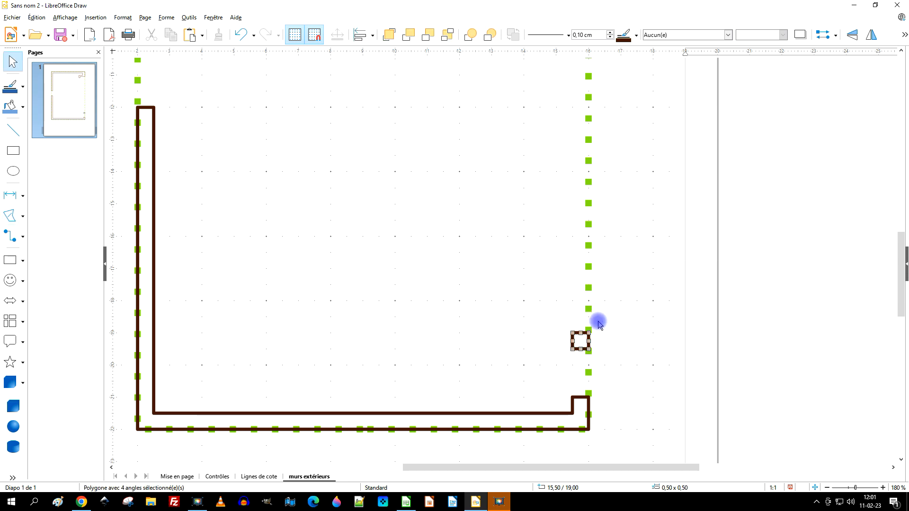
Step: Move the small square up 1 cm along the dotted edge so its upper side sits at 18 cm
{"action": "key", "text": "Up"}
{"action": "key", "text": "Up"}
{"action": "key", "text": "Up"}
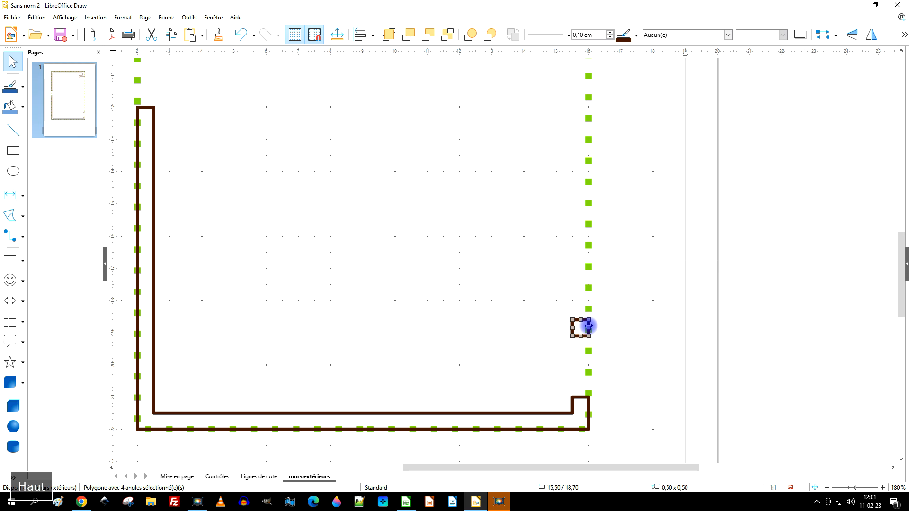
{"action": "scroll", "coordinate": [629, 293], "scroll_direction": "up", "scroll_amount": 3}
{"action": "key", "text": "Up"}
{"action": "key", "text": "Up"}
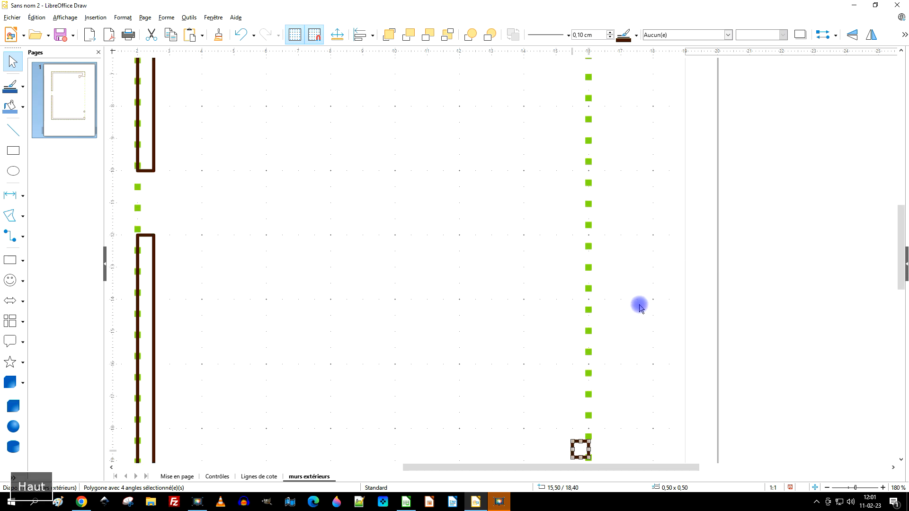
{"action": "scroll", "coordinate": [645, 327], "scroll_direction": "down", "scroll_amount": 4}
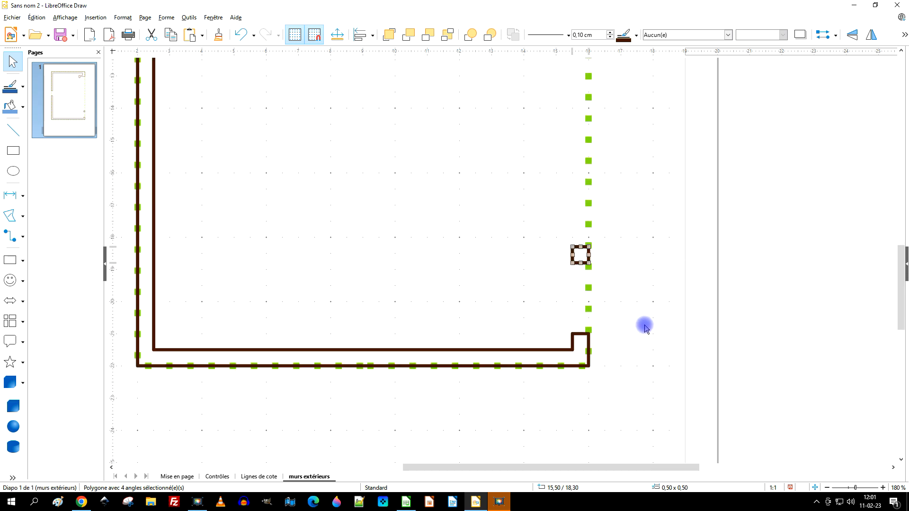
{"action": "scroll", "coordinate": [645, 327], "scroll_direction": "up", "scroll_amount": 3}
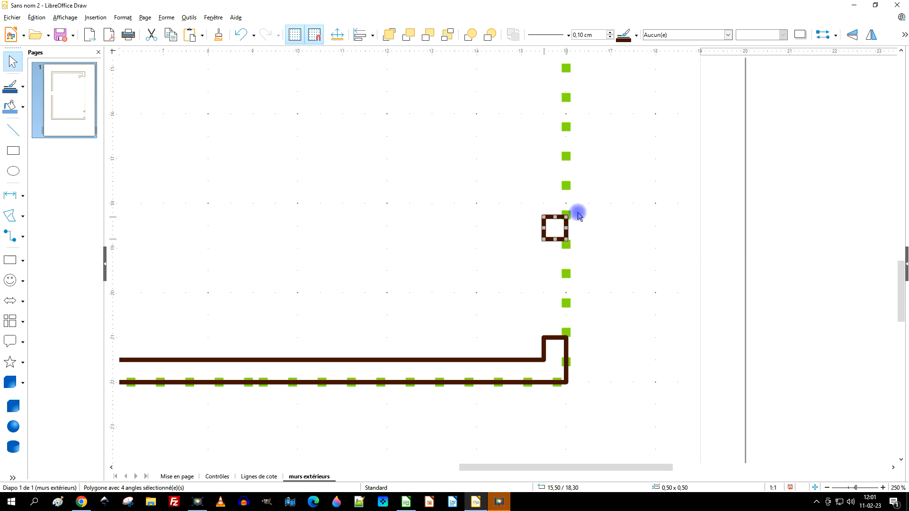
{"action": "key", "text": "Up"}
{"action": "key", "text": "Up"}
{"action": "key", "text": "Up"}
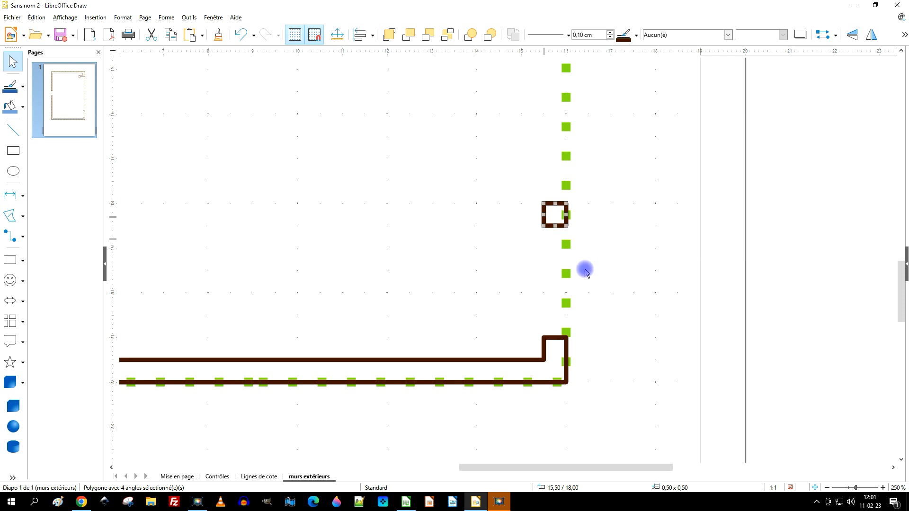
{"action": "scroll", "coordinate": [585, 270], "scroll_direction": "down", "scroll_amount": 2}
{"action": "left_click", "coordinate": [14, 215]}
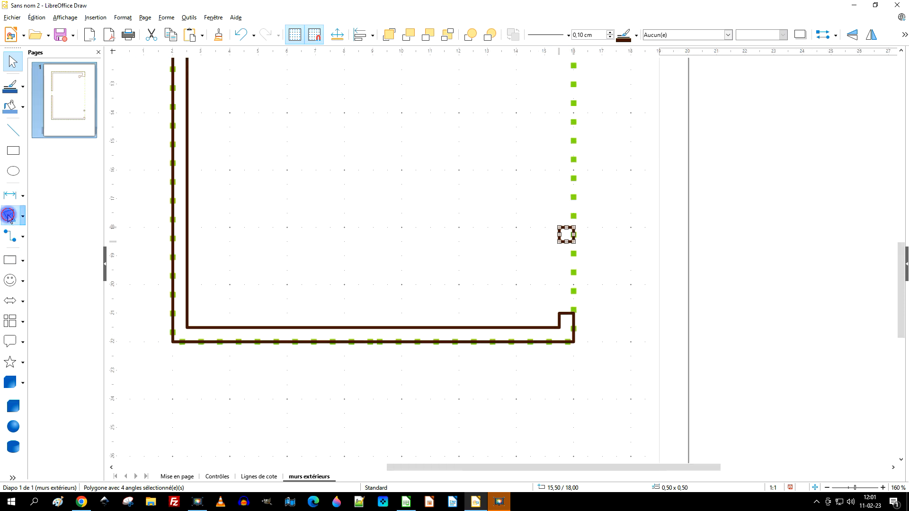
{"action": "scroll", "coordinate": [595, 323], "scroll_direction": "up", "scroll_amount": 3}
{"action": "scroll", "coordinate": [596, 323], "scroll_direction": "up", "scroll_amount": 2}
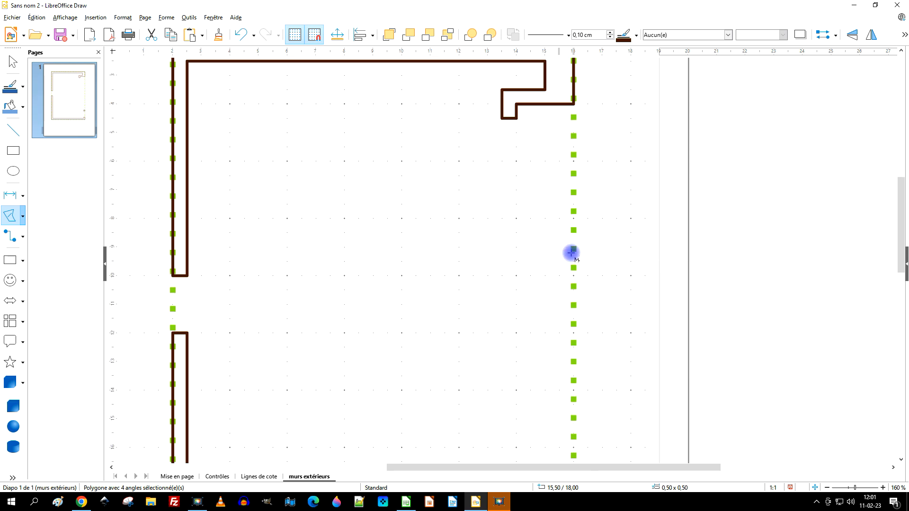
{"action": "scroll", "coordinate": [558, 396], "scroll_direction": "down", "scroll_amount": 3}
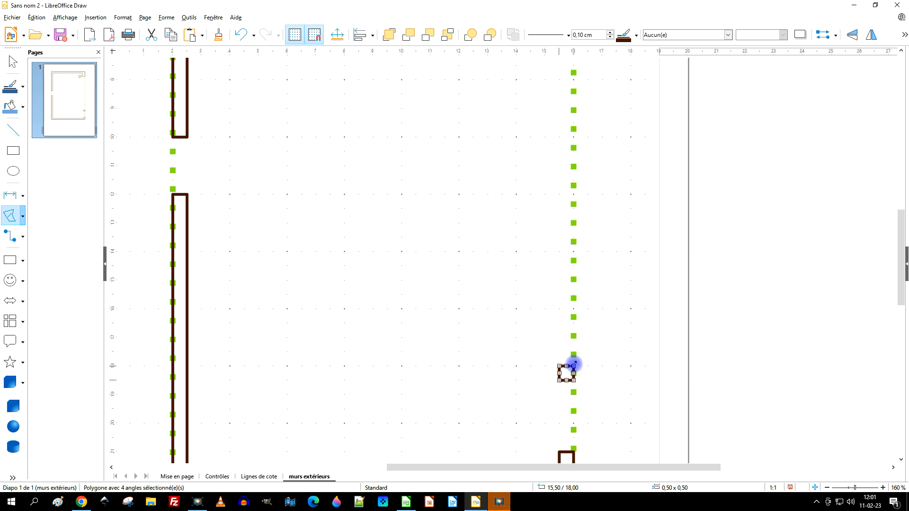
{"action": "key", "text": "Escape"}
{"action": "key", "text": "Escape"}
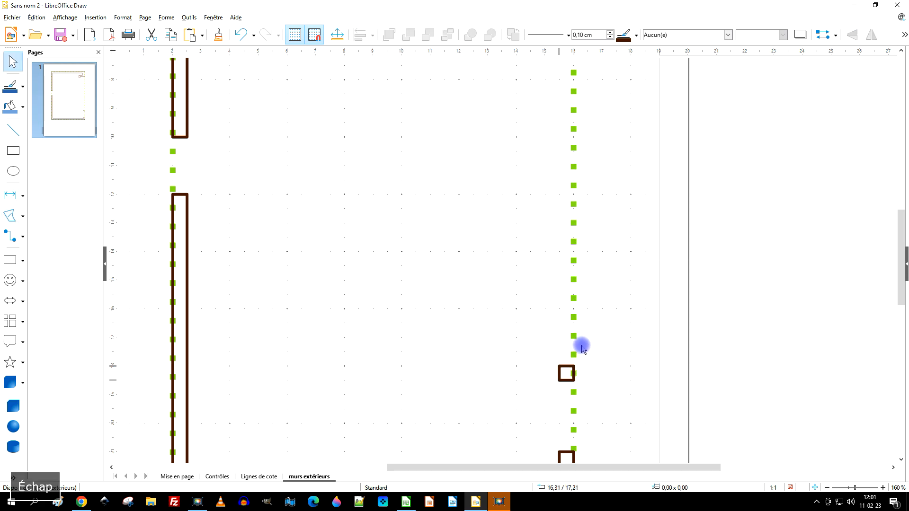
Step: Start a wall polygon at the small square's upper-right corner, going 8 cm up, 2 cm left, 0.5 cm up and 0.5 cm left
{"action": "left_click", "coordinate": [10, 215]}
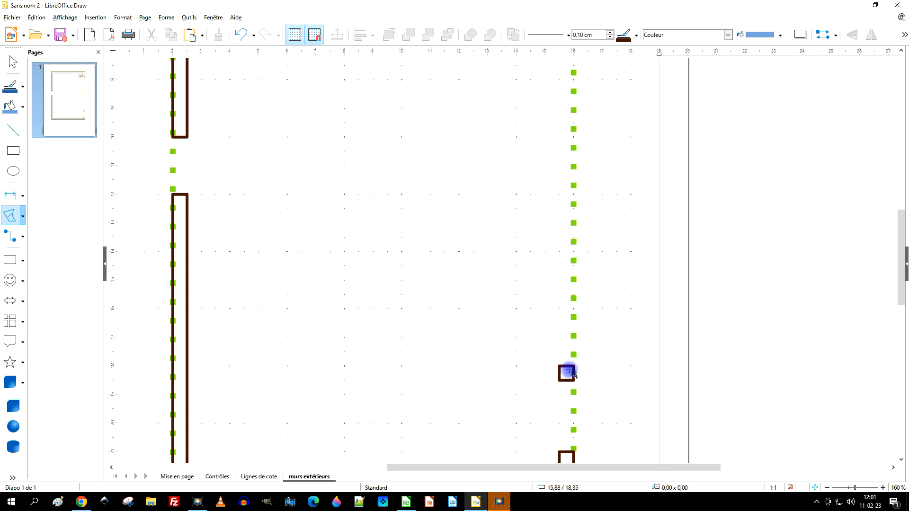
{"action": "left_click_drag", "start_coordinate": [573, 366], "coordinate": [572, 178]}
{"action": "scroll", "coordinate": [574, 204], "scroll_direction": "up", "scroll_amount": 3}
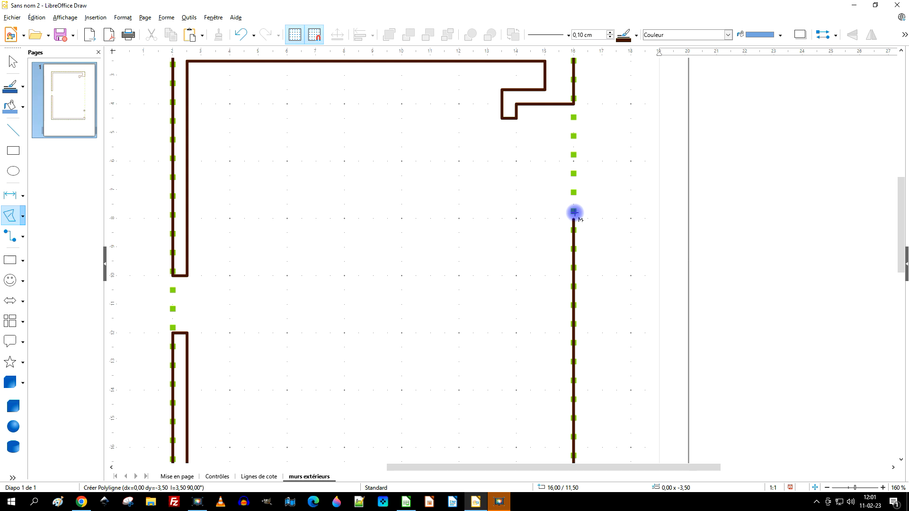
{"action": "left_click", "coordinate": [573, 274]}
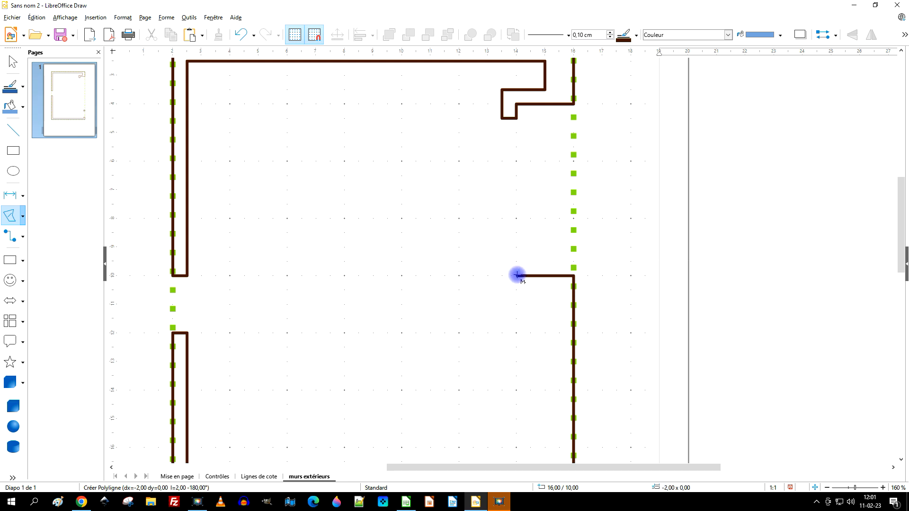
{"action": "left_click", "coordinate": [517, 275]}
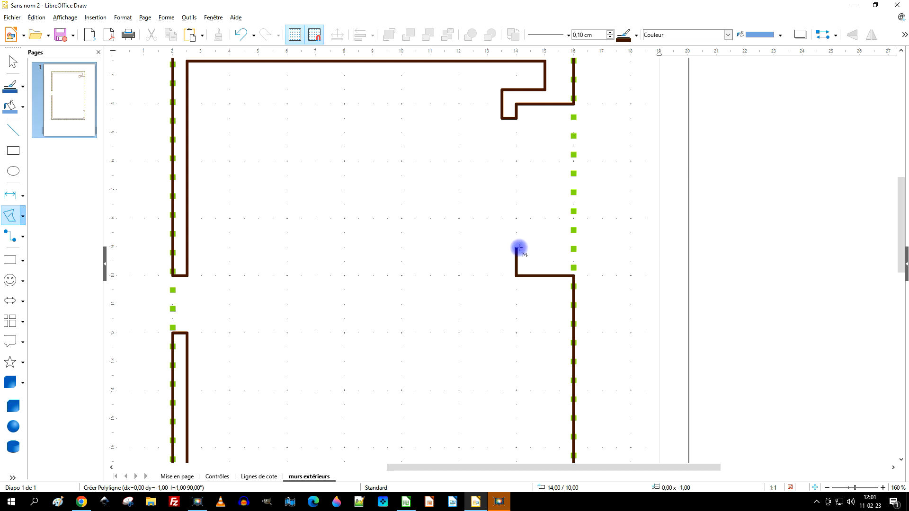
{"action": "left_click", "coordinate": [517, 259]}
{"action": "left_click", "coordinate": [500, 260]}
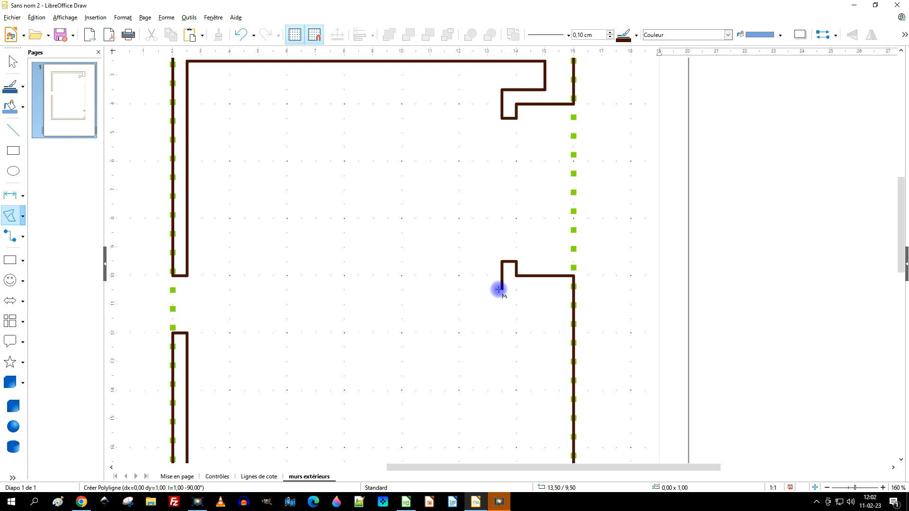
Step: Continue the polygon 1 cm down, 1.5 cm right and 7.5 cm down, and close it at its starting point
{"action": "left_click", "coordinate": [500, 290]}
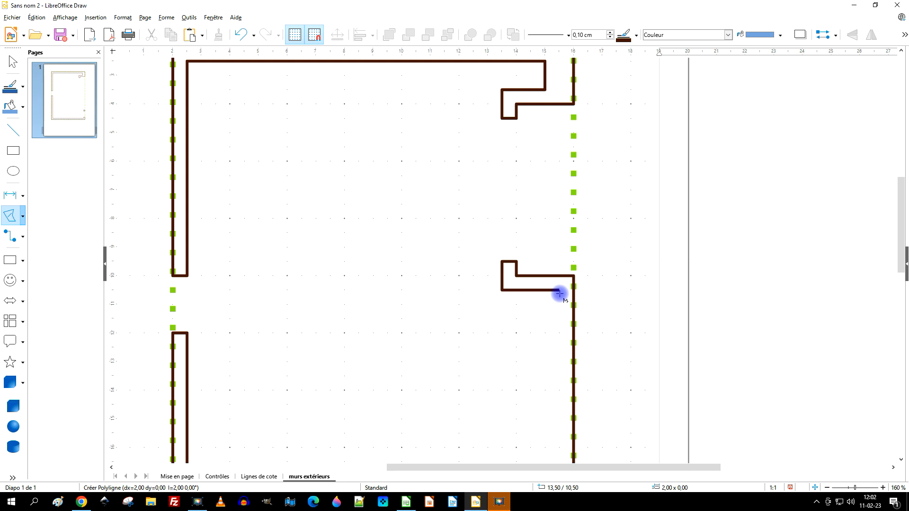
{"action": "left_click", "coordinate": [551, 294]}
{"action": "scroll", "coordinate": [544, 325], "scroll_direction": "down", "scroll_amount": 3}
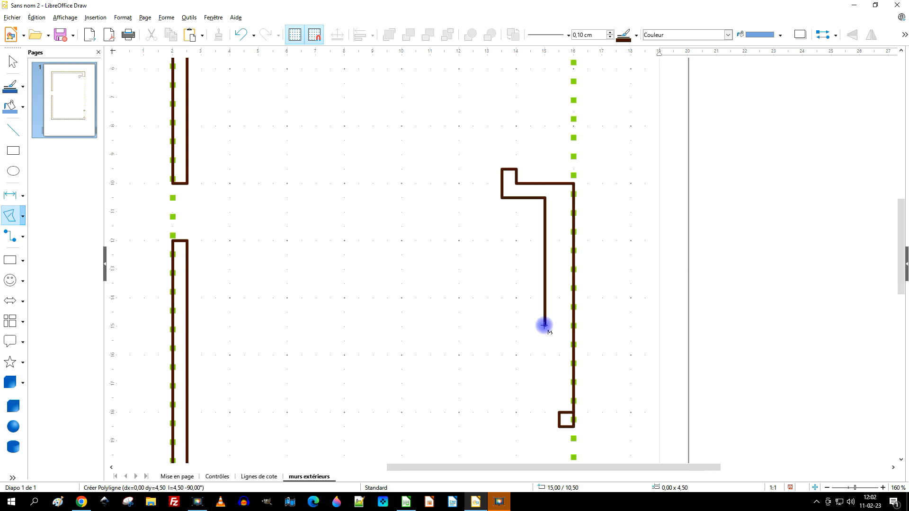
{"action": "left_click", "coordinate": [541, 412]}
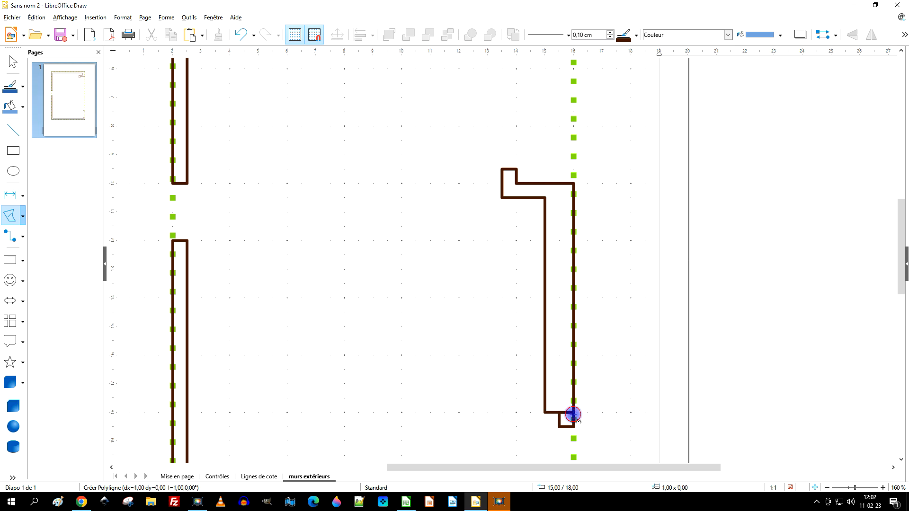
{"action": "double_click", "coordinate": [573, 415]}
{"action": "scroll", "coordinate": [622, 272], "scroll_direction": "down", "scroll_amount": 3}
{"action": "scroll", "coordinate": [619, 282], "scroll_direction": "up", "scroll_amount": 1}
{"action": "scroll", "coordinate": [616, 287], "scroll_direction": "down", "scroll_amount": 3}
{"action": "scroll", "coordinate": [612, 281], "scroll_direction": "up", "scroll_amount": 2}
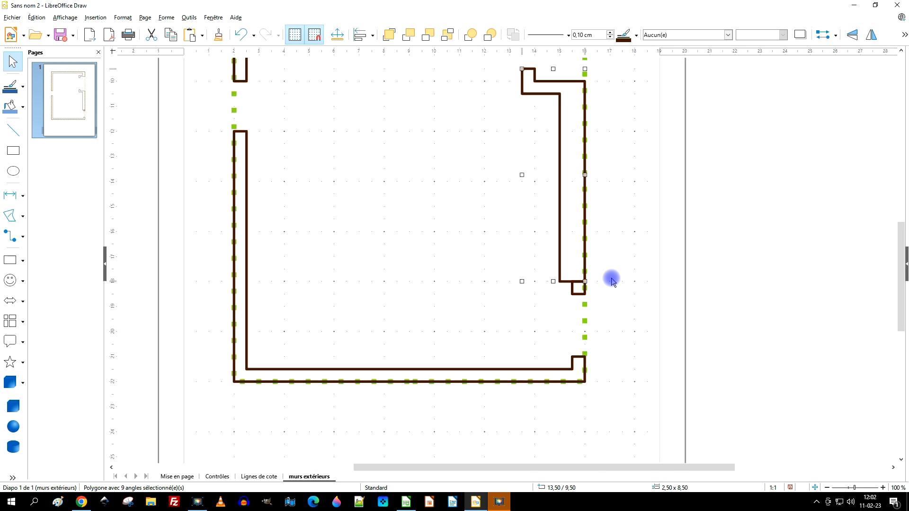
{"action": "left_click", "coordinate": [616, 220]}
{"action": "scroll", "coordinate": [525, 232], "scroll_direction": "up", "scroll_amount": 5}
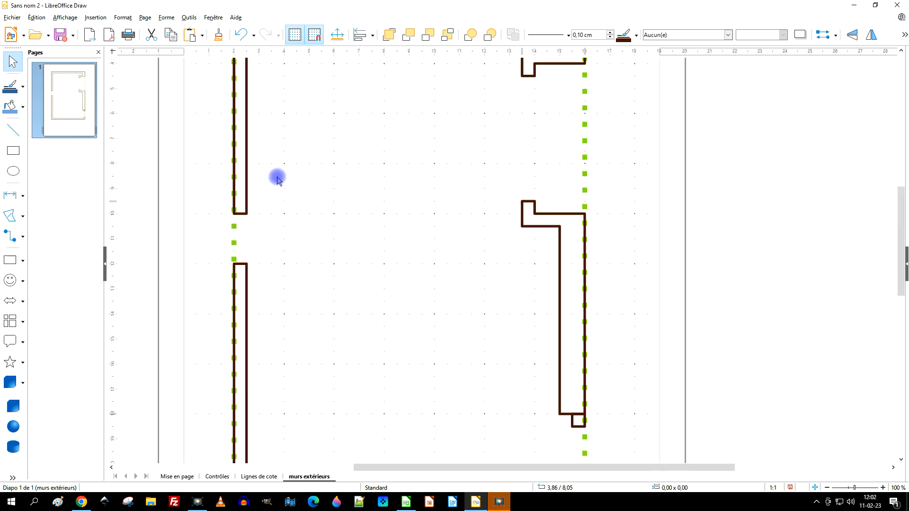
Step: Delete the dotted guide rectangle on the Mise en page layer and return to the murs extérieurs layer
{"action": "left_click", "coordinate": [171, 477]}
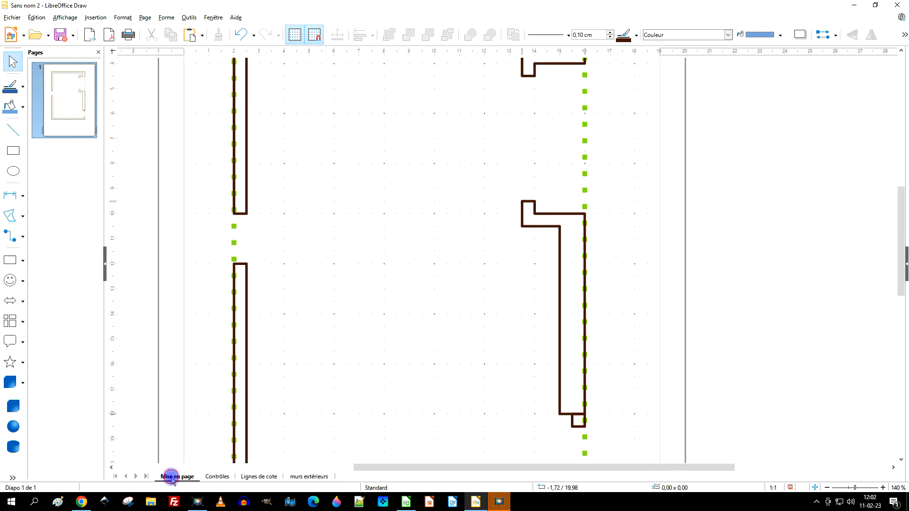
{"action": "left_click", "coordinate": [235, 243]}
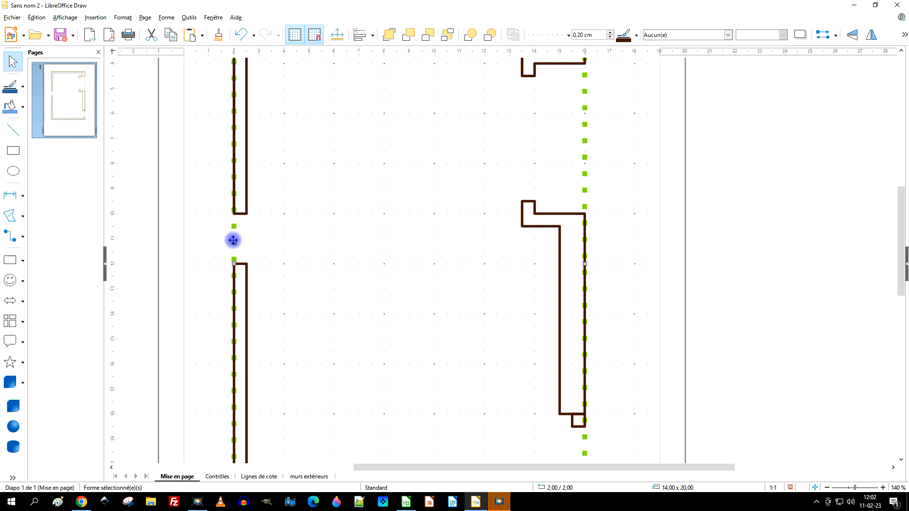
{"action": "key", "text": "Delete"}
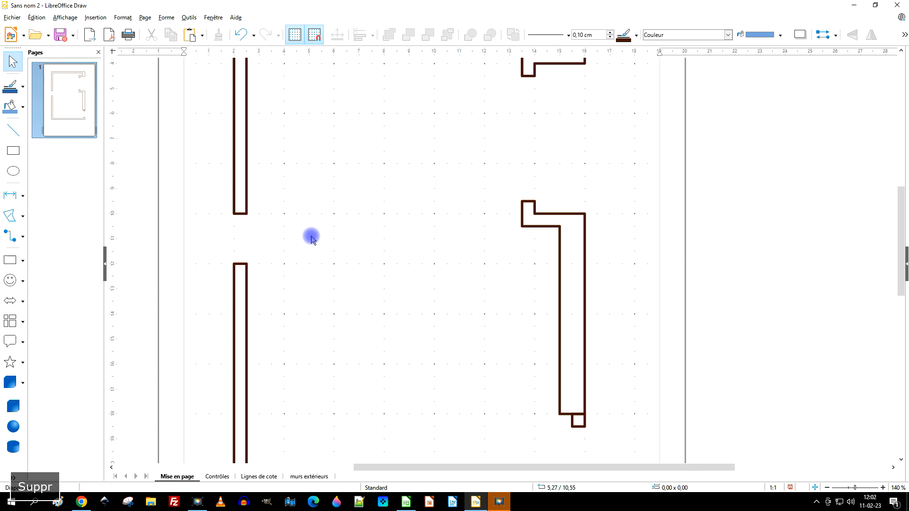
{"action": "left_click", "coordinate": [302, 477]}
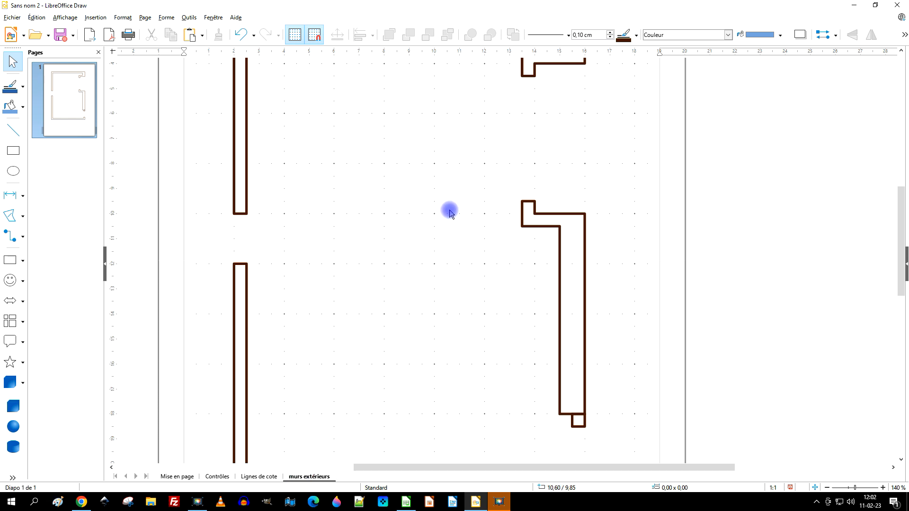
{"action": "scroll", "coordinate": [449, 210], "scroll_direction": "down", "scroll_amount": 4}
{"action": "scroll", "coordinate": [457, 325], "scroll_direction": "up", "scroll_amount": 1}
{"action": "scroll", "coordinate": [501, 284], "scroll_direction": "up", "scroll_amount": 3}
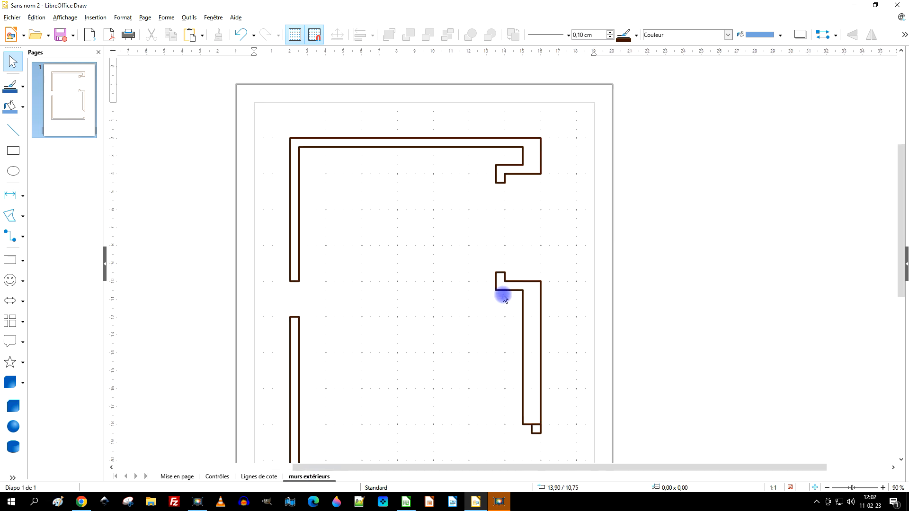
{"action": "scroll", "coordinate": [519, 258], "scroll_direction": "down", "scroll_amount": 3}
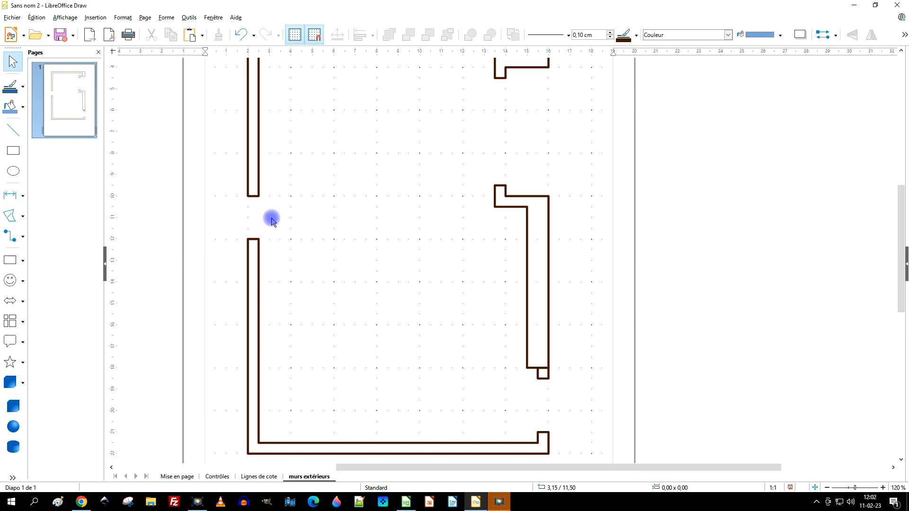
{"action": "scroll", "coordinate": [462, 227], "scroll_direction": "down", "scroll_amount": 1}
{"action": "scroll", "coordinate": [462, 227], "scroll_direction": "up", "scroll_amount": 3}
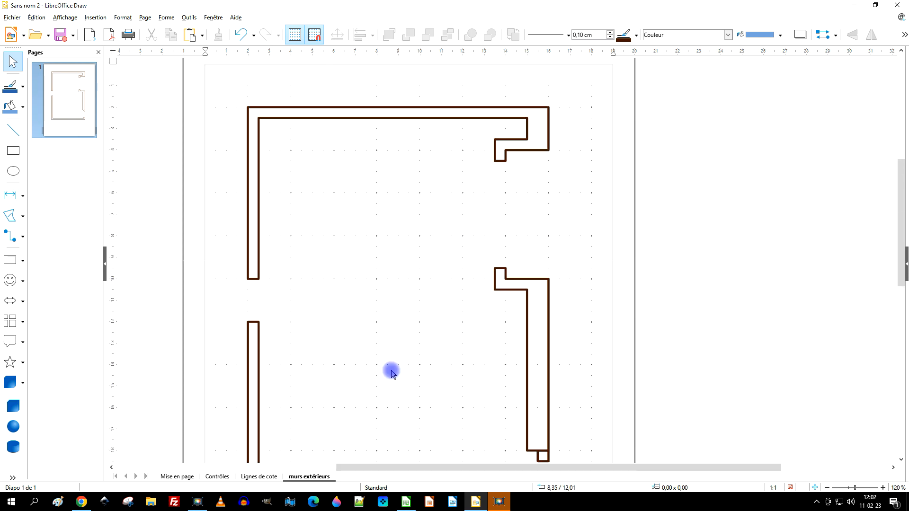
Step: Select all the wall polygons and fill them with the solid dark brown colour 4b2204
{"action": "left_click", "coordinate": [429, 108]}
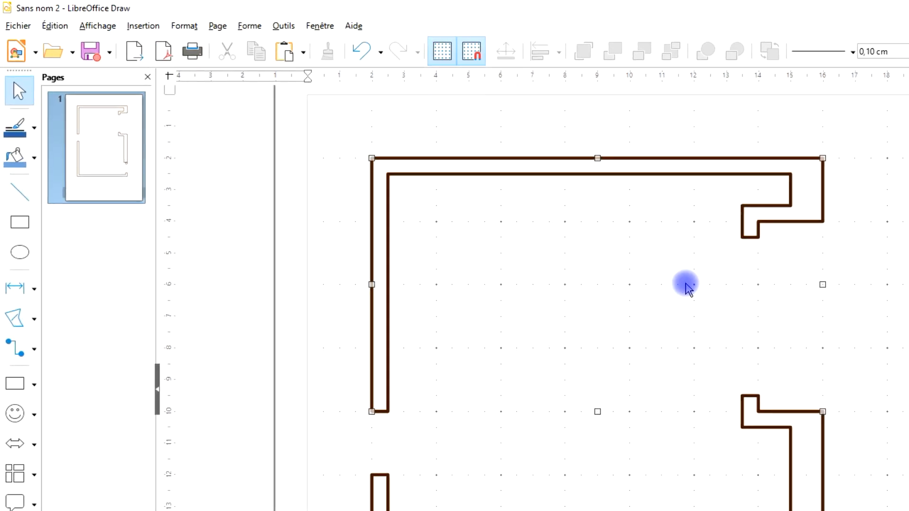
{"action": "scroll", "coordinate": [458, 190], "scroll_direction": "down", "scroll_amount": 2}
{"action": "left_click", "coordinate": [570, 256]}
{"action": "left_click", "coordinate": [831, 288]}
{"action": "left_click", "coordinate": [54, 26]}
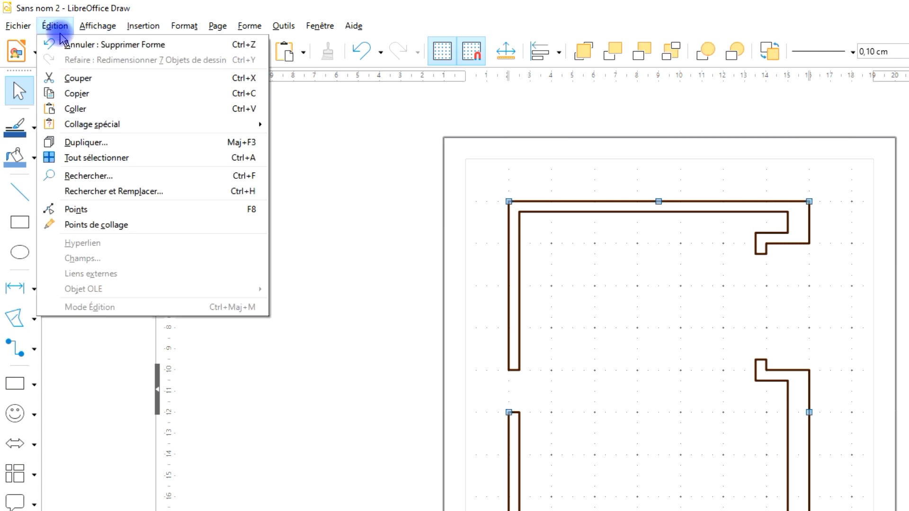
{"action": "mouse_move", "coordinate": [100, 124]}
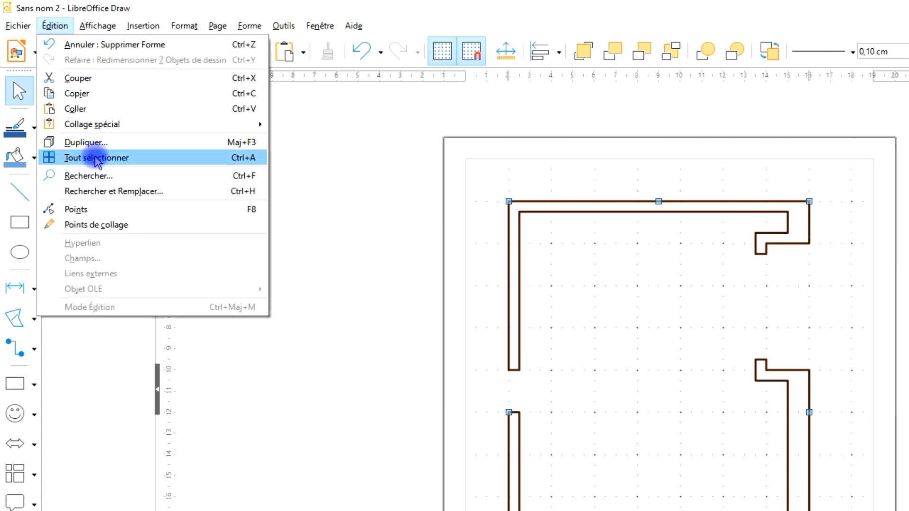
{"action": "left_click", "coordinate": [90, 157]}
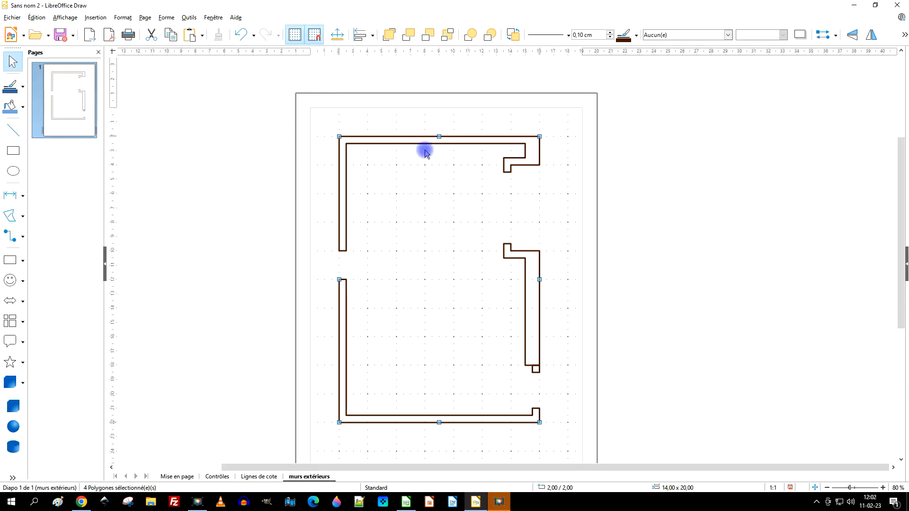
{"action": "right_click", "coordinate": [428, 144]}
{"action": "left_click", "coordinate": [466, 205]}
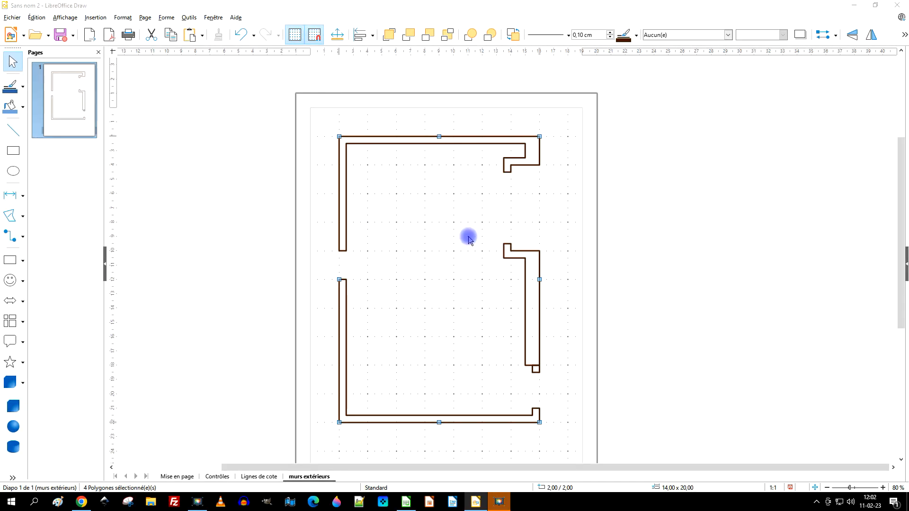
{"action": "left_click", "coordinate": [396, 148]}
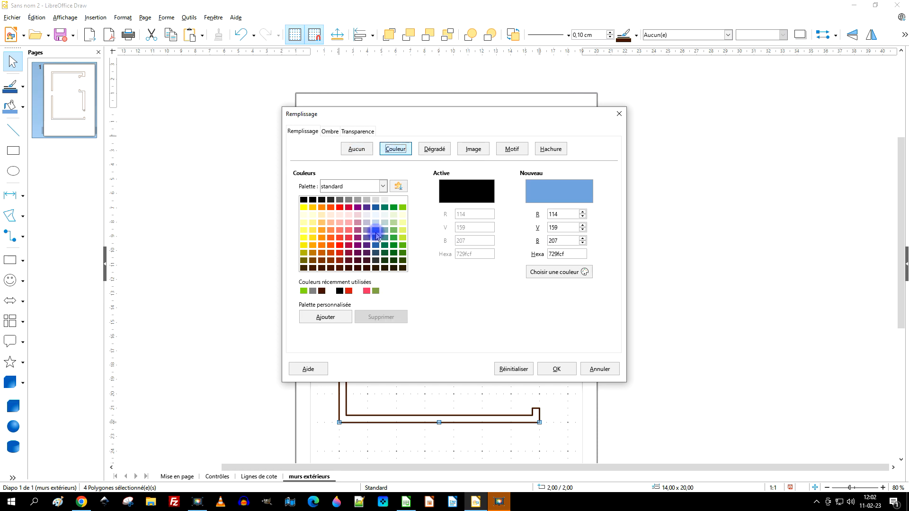
{"action": "left_click", "coordinate": [322, 290]}
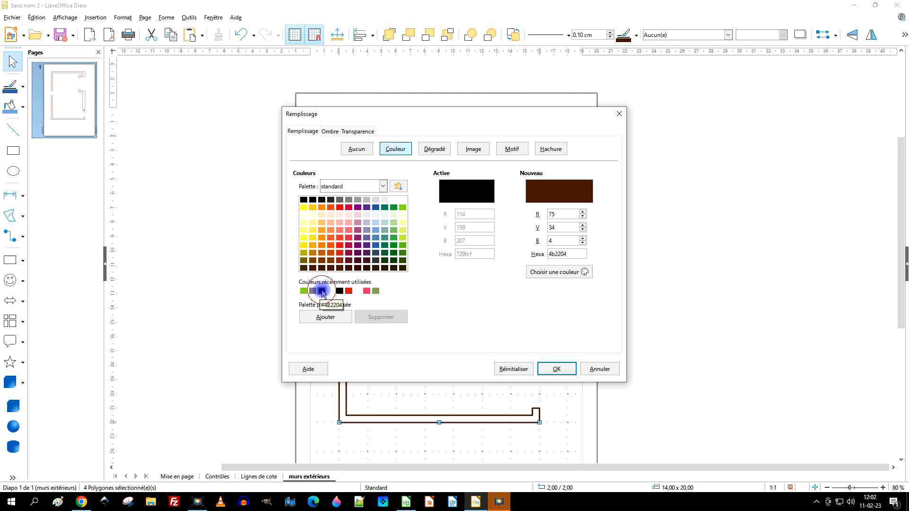
{"action": "left_click", "coordinate": [556, 369]}
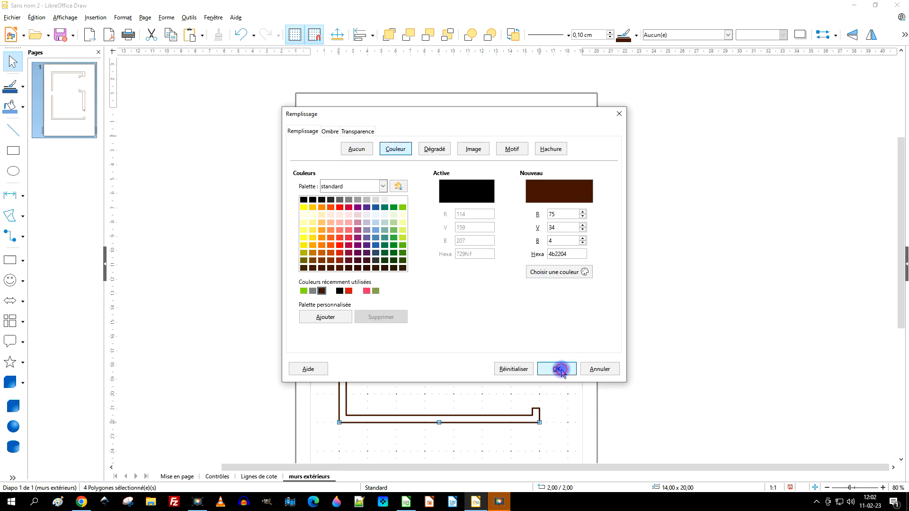
Step: Remove the outline of the selected wall polygons by setting their line style to none, and deselect them
{"action": "right_click", "coordinate": [379, 136]}
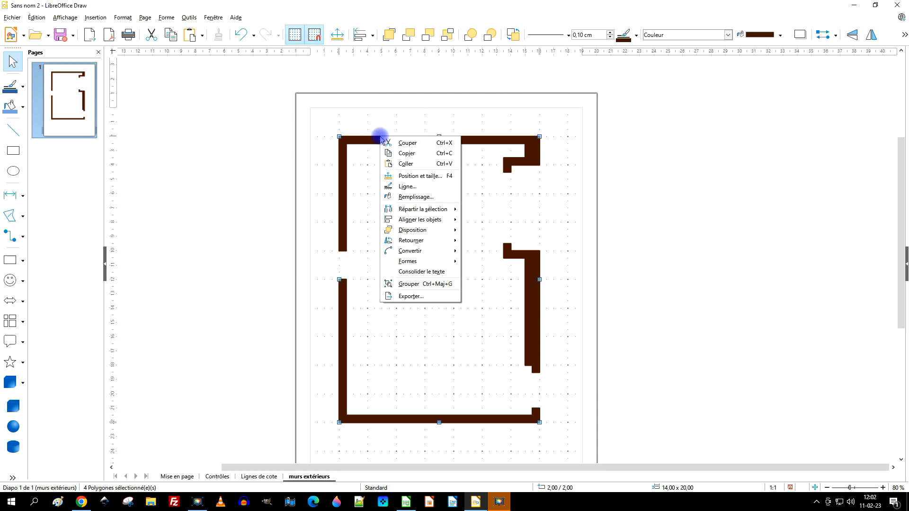
{"action": "left_click", "coordinate": [418, 191]}
{"action": "left_click", "coordinate": [414, 179]}
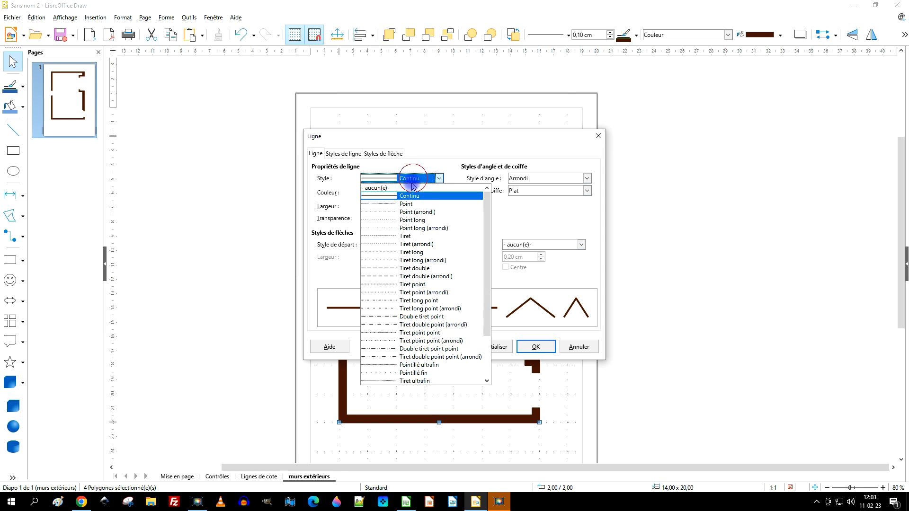
{"action": "left_click", "coordinate": [391, 187]}
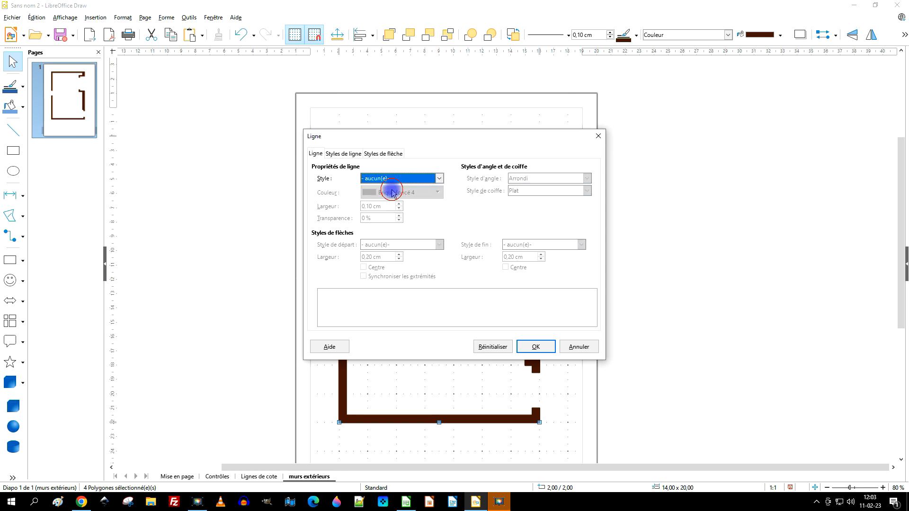
{"action": "left_click", "coordinate": [534, 350]}
{"action": "left_click", "coordinate": [573, 37]}
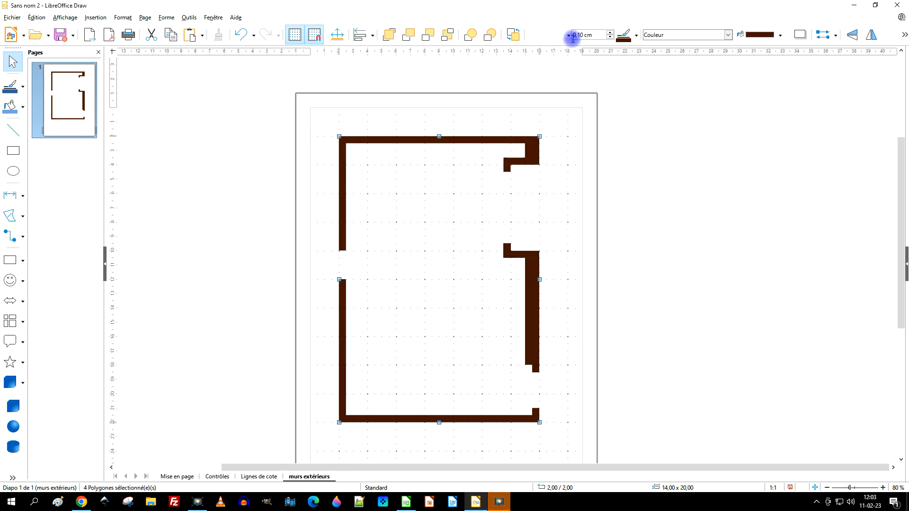
{"action": "left_click", "coordinate": [569, 35]}
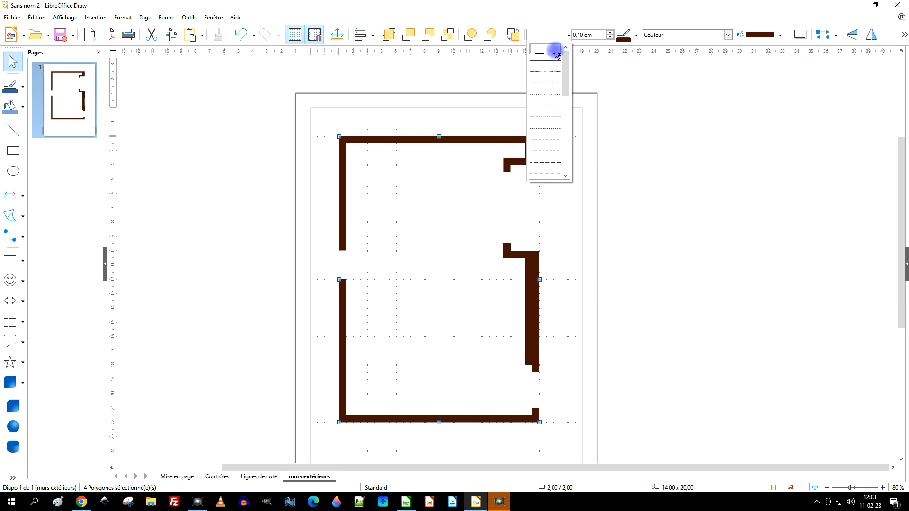
{"action": "left_click", "coordinate": [587, 6]}
{"action": "left_click", "coordinate": [562, 207]}
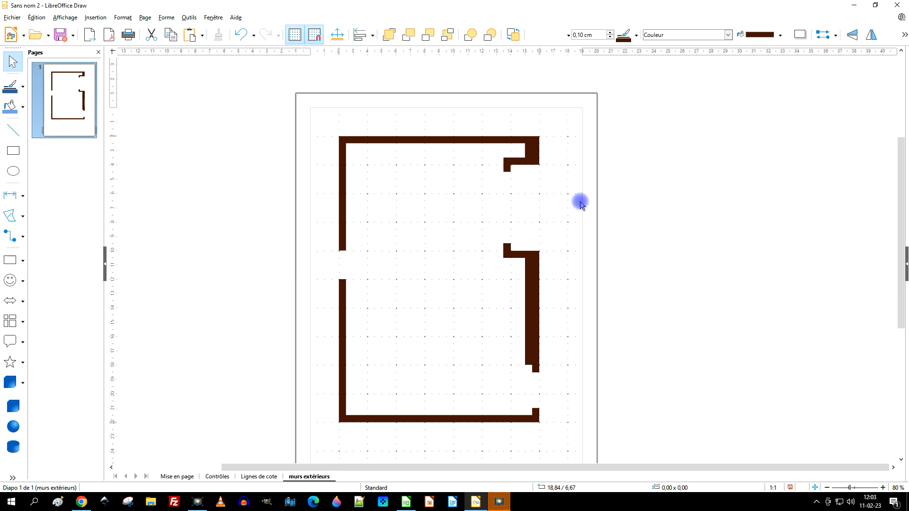
Step: Insert a new visible, printable layer named cloisons for the partitions
{"action": "scroll", "coordinate": [406, 183], "scroll_direction": "up", "scroll_amount": 3}
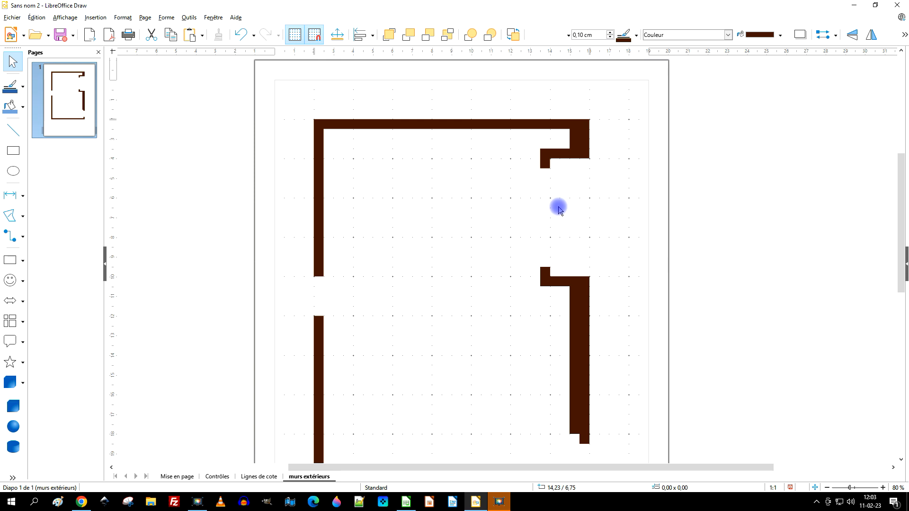
{"action": "scroll", "coordinate": [613, 207], "scroll_direction": "down", "scroll_amount": 2}
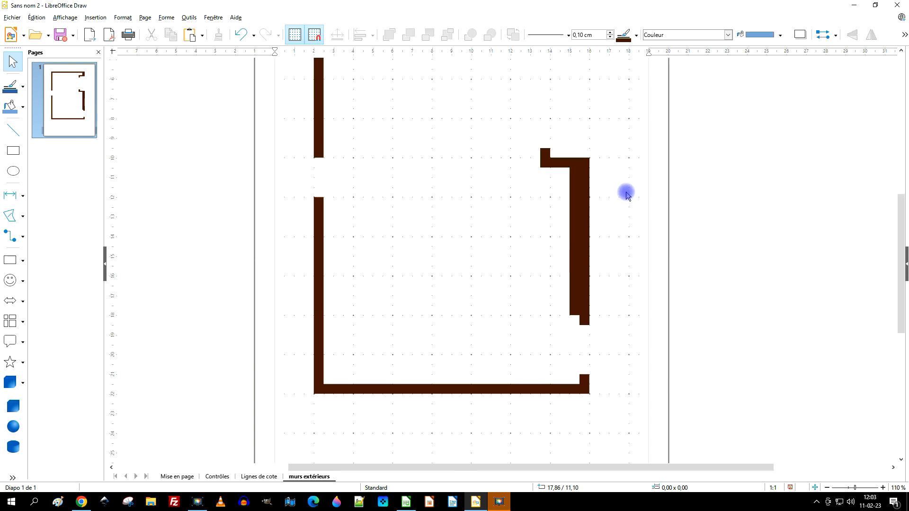
{"action": "scroll", "coordinate": [627, 199], "scroll_direction": "up", "scroll_amount": 3}
{"action": "right_click", "coordinate": [325, 475]}
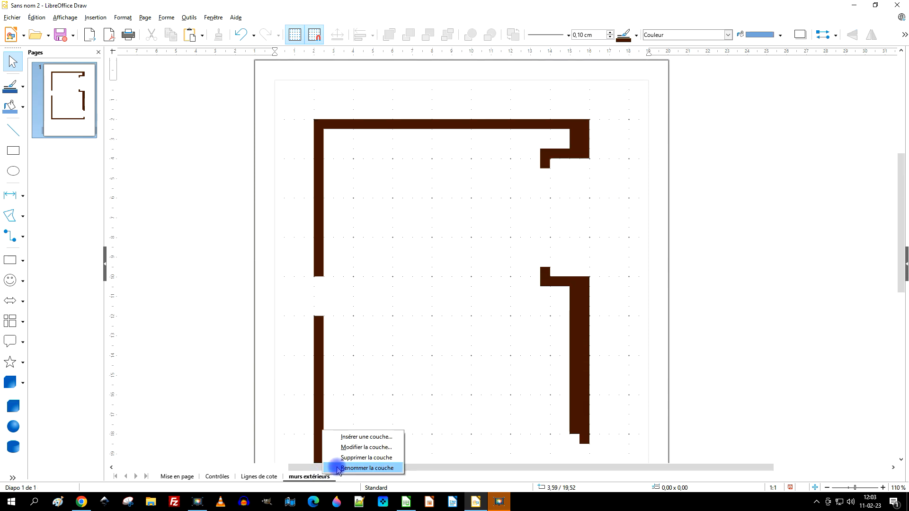
{"action": "left_click", "coordinate": [358, 437]}
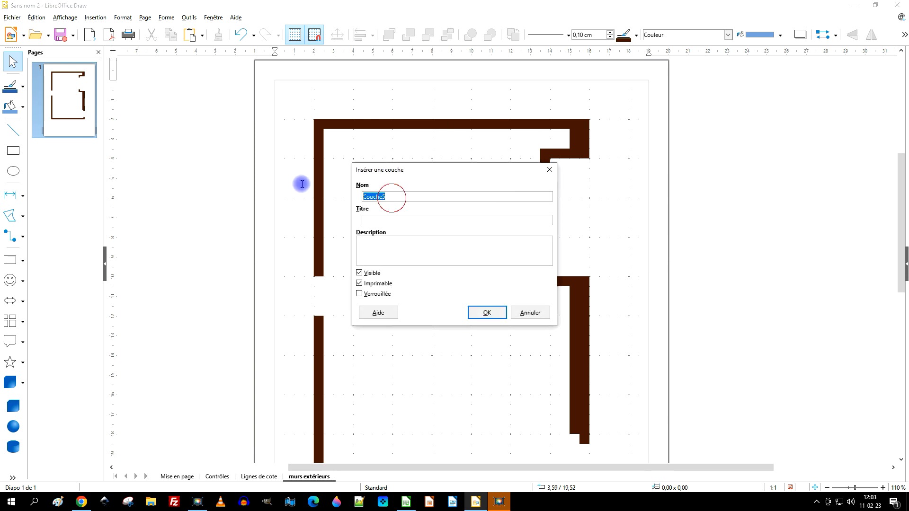
{"action": "type", "text": "cloiso"}
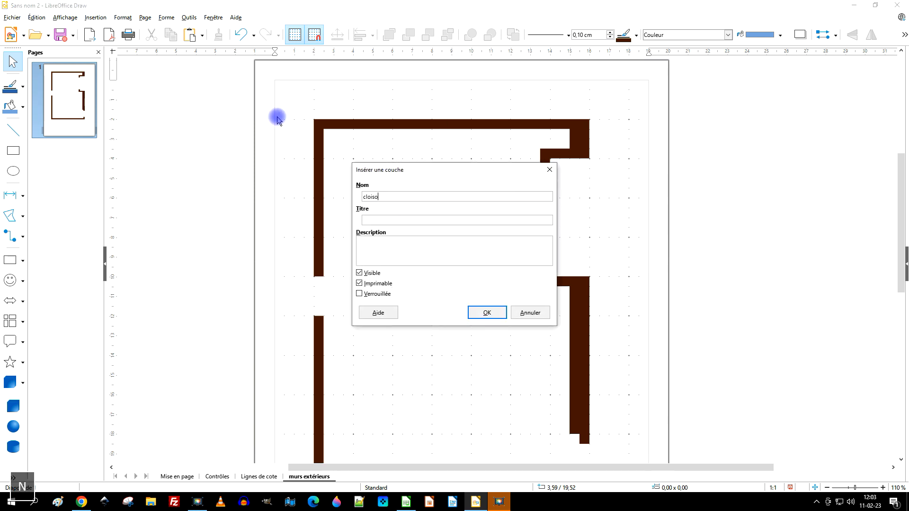
{"action": "left_click", "coordinate": [483, 312]}
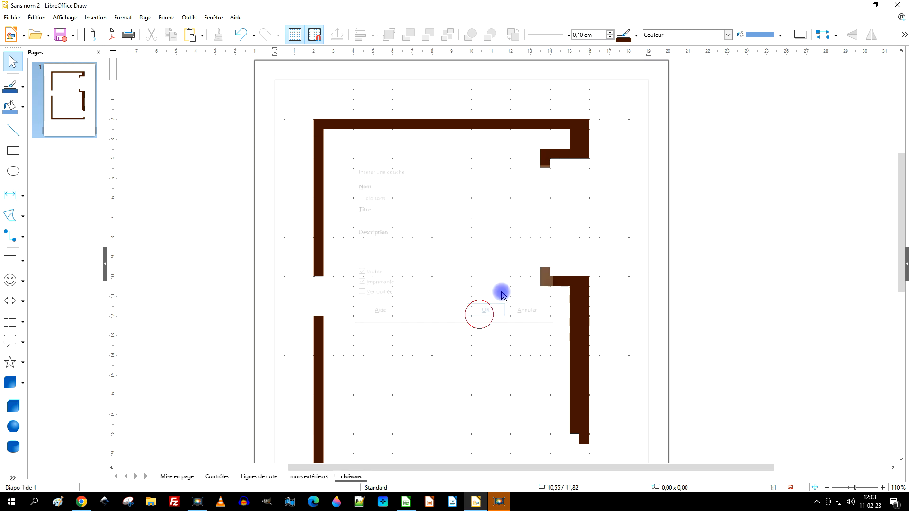
Step: Set the default line colour to dark grey for drawing on the cloisons layer
{"action": "scroll", "coordinate": [532, 189], "scroll_direction": "down", "scroll_amount": 1}
{"action": "scroll", "coordinate": [532, 189], "scroll_direction": "down", "scroll_amount": 2}
{"action": "scroll", "coordinate": [529, 194], "scroll_direction": "up", "scroll_amount": 3}
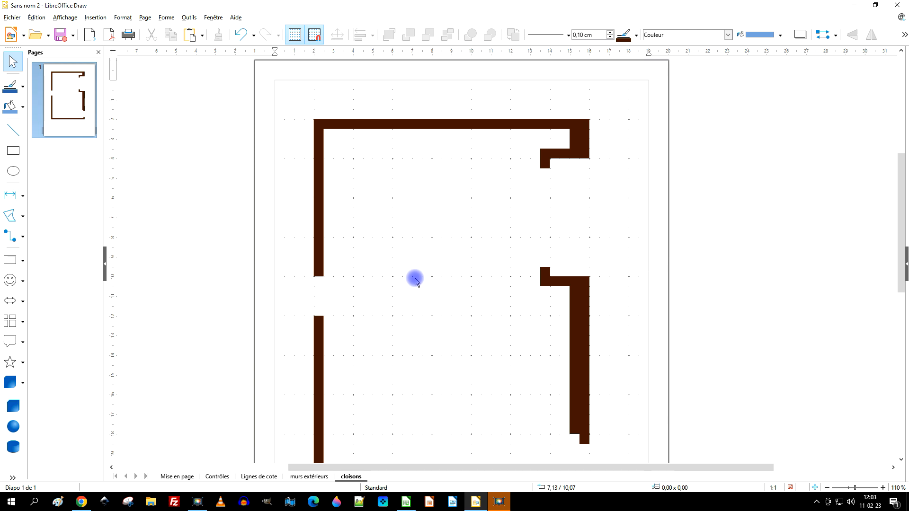
{"action": "left_click", "coordinate": [12, 151]}
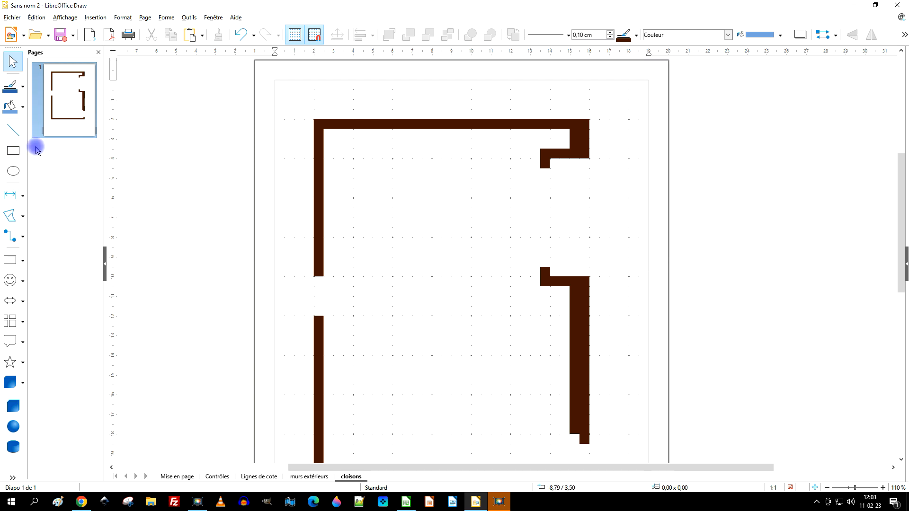
{"action": "left_click", "coordinate": [636, 35]}
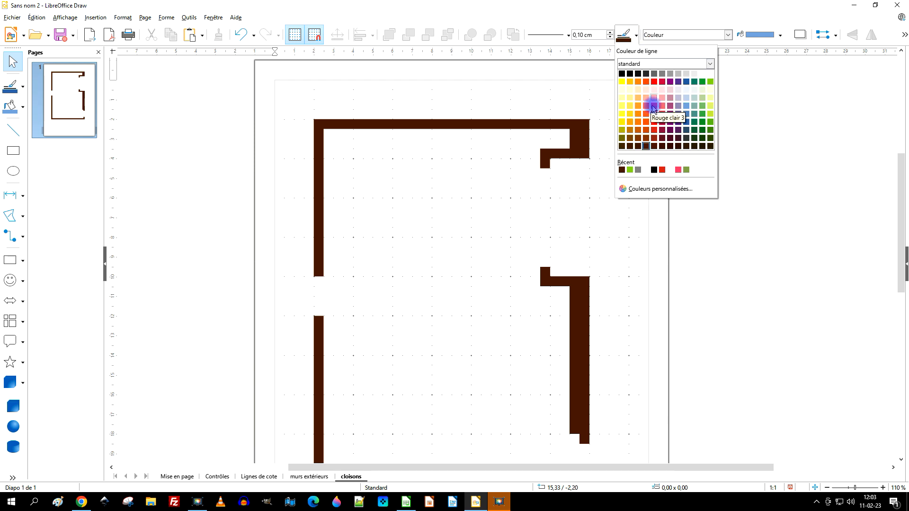
{"action": "left_click", "coordinate": [655, 75]}
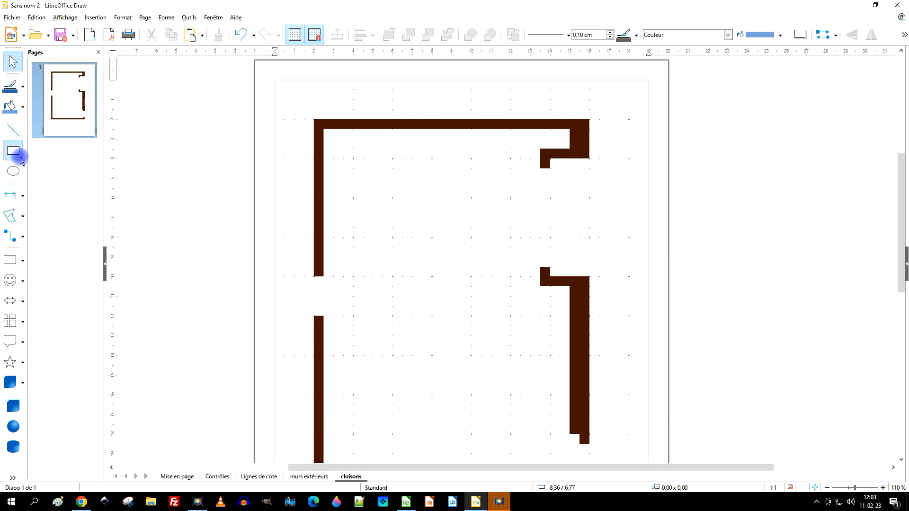
Step: Draw a closed 3 × 0.5 cm horizontal partition polygon extending inward from the lower end of the upper-left wall
{"action": "left_click", "coordinate": [12, 218]}
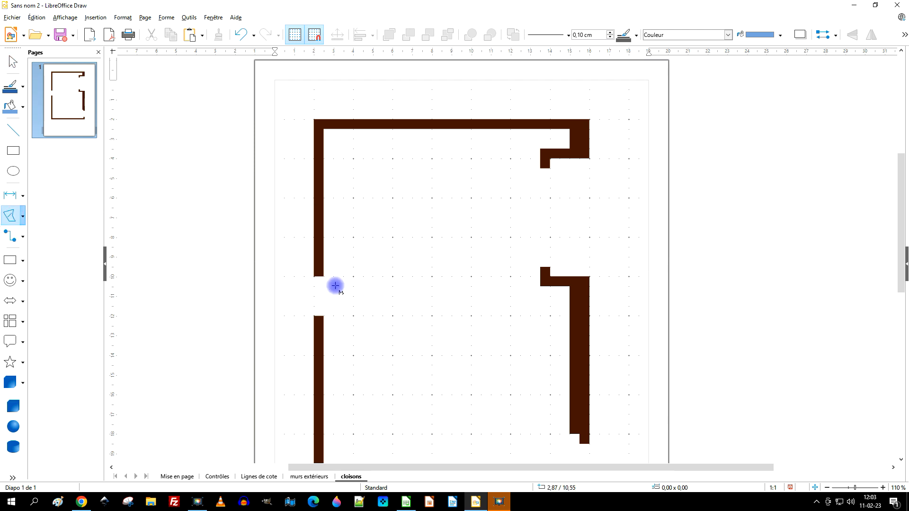
{"action": "scroll", "coordinate": [366, 257], "scroll_direction": "up", "scroll_amount": 4}
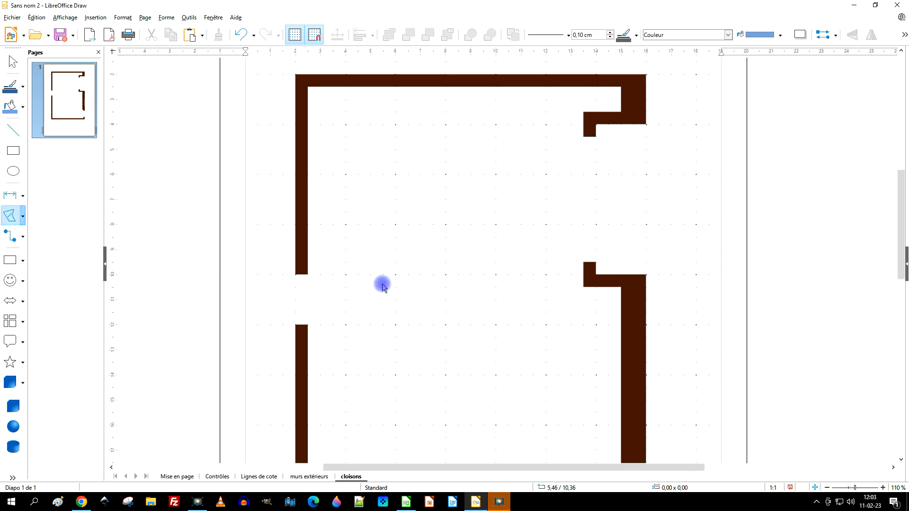
{"action": "left_click", "coordinate": [11, 216]}
{"action": "left_click", "coordinate": [56, 237]}
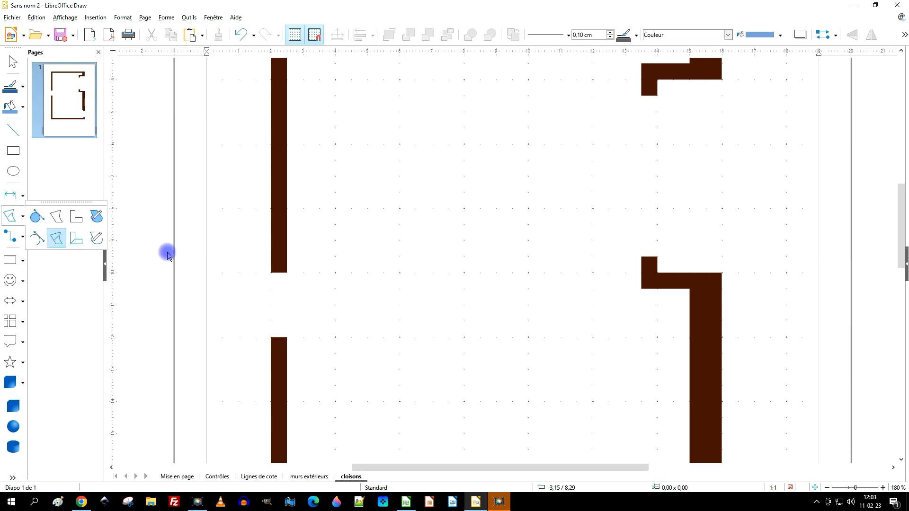
{"action": "left_click", "coordinate": [9, 219]}
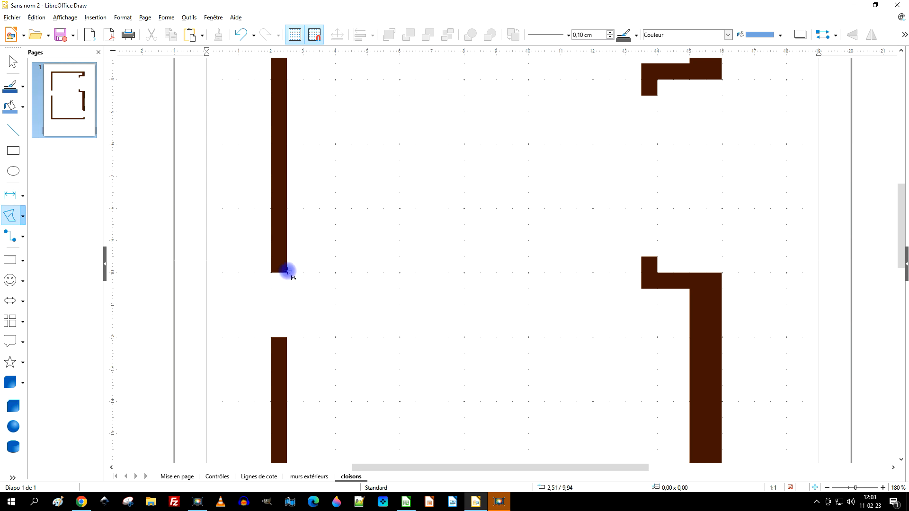
{"action": "left_click_drag", "start_coordinate": [287, 272], "coordinate": [391, 275]}
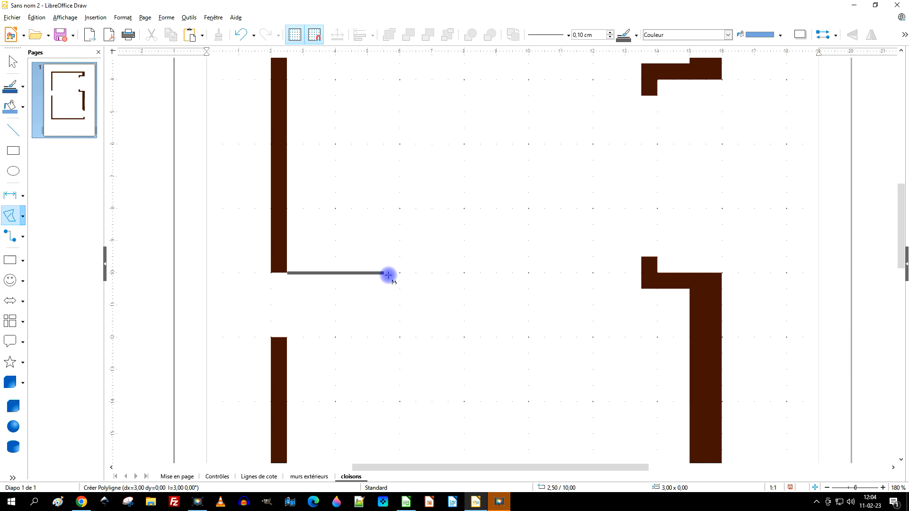
{"action": "left_click_drag", "start_coordinate": [397, 275], "coordinate": [385, 273]}
{"action": "left_click", "coordinate": [384, 262]}
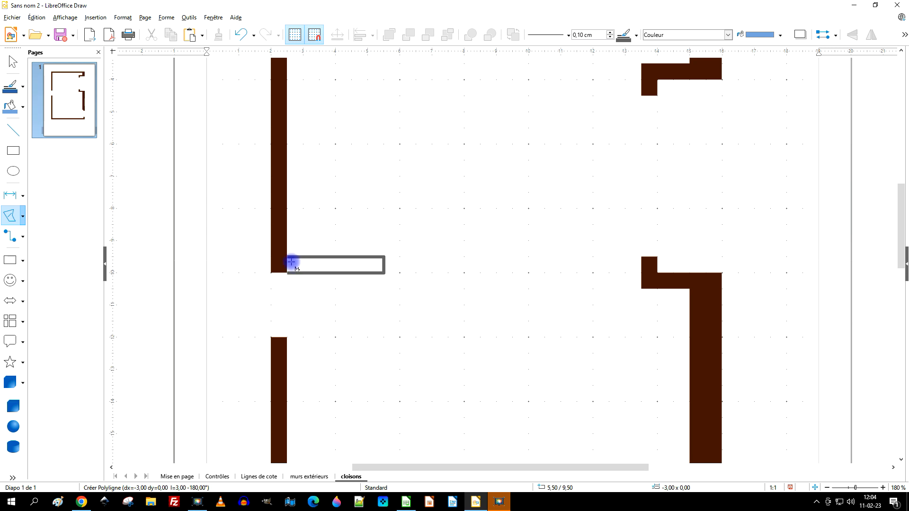
{"action": "left_click", "coordinate": [289, 260]}
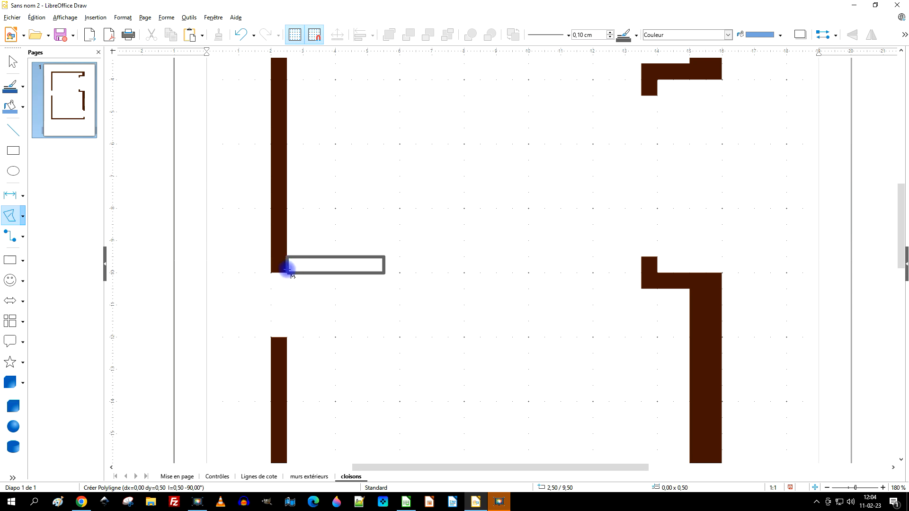
{"action": "double_click", "coordinate": [287, 270]}
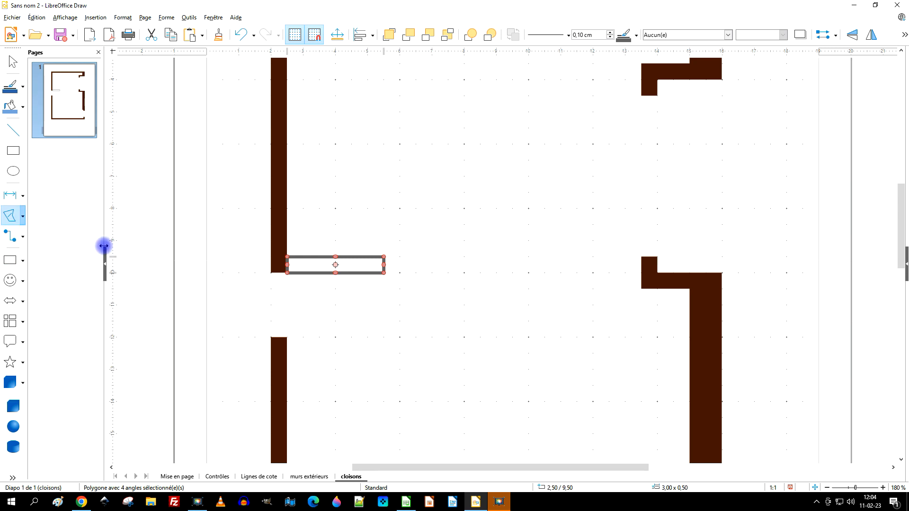
Step: Draw a closed stepped partition from the lower-left wall: 3.5 cm right, 1.5 up, 1 right, 0.5 down, 0.5 left, 1.5 down, 4 left
{"action": "scroll", "coordinate": [367, 300], "scroll_direction": "down", "scroll_amount": 1}
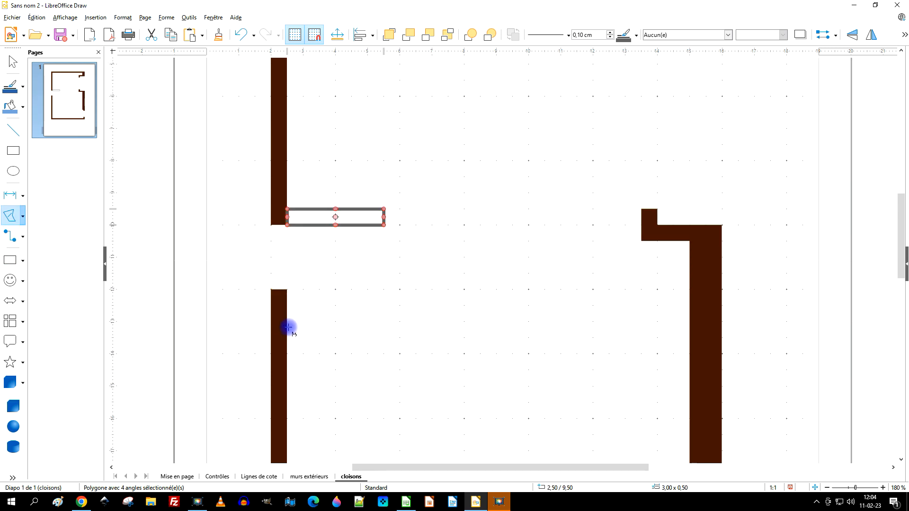
{"action": "left_click_drag", "start_coordinate": [287, 331], "coordinate": [394, 337]}
{"action": "left_click", "coordinate": [396, 293]}
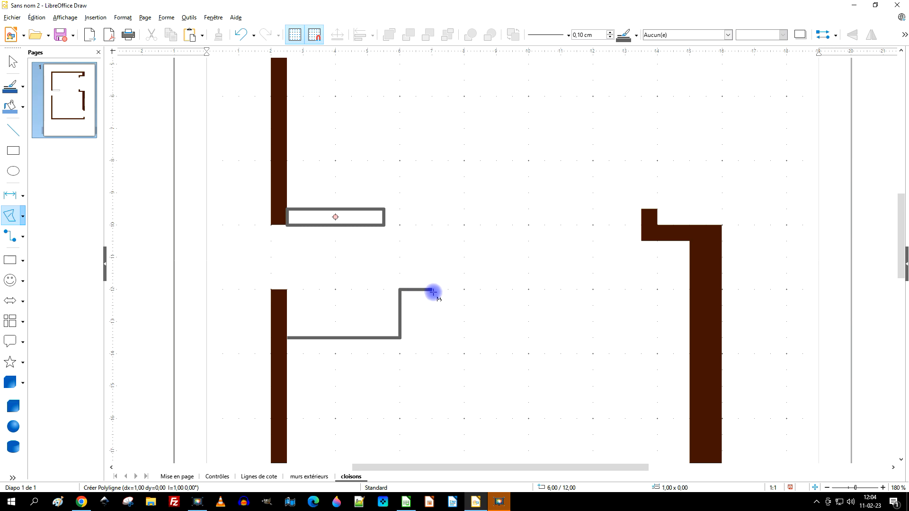
{"action": "left_click", "coordinate": [434, 292]}
{"action": "left_click", "coordinate": [432, 305]}
{"action": "left_click", "coordinate": [413, 305]}
{"action": "left_click", "coordinate": [411, 352]}
{"action": "left_click", "coordinate": [285, 353]}
{"action": "double_click", "coordinate": [285, 341]}
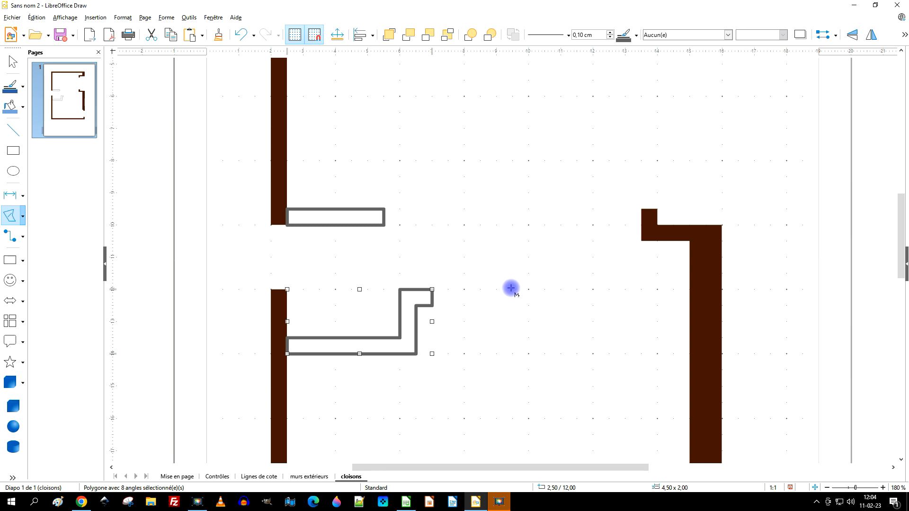
Step: Draw a closed vertical partition 0.5 × 9.5 cm from the 9 cm horizontal, 12 cm vertical position down to the bottom wall
{"action": "left_click_drag", "start_coordinate": [503, 288], "coordinate": [503, 305]}
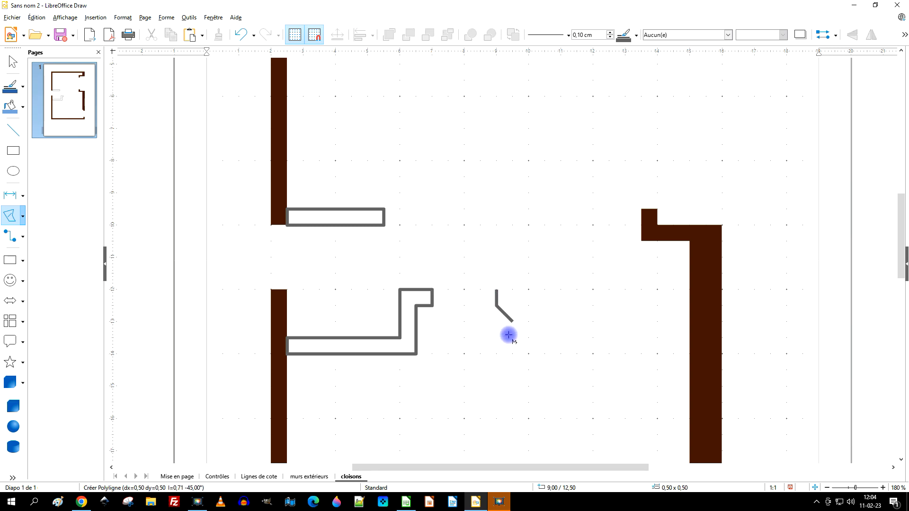
{"action": "scroll", "coordinate": [493, 400], "scroll_direction": "down", "scroll_amount": 4}
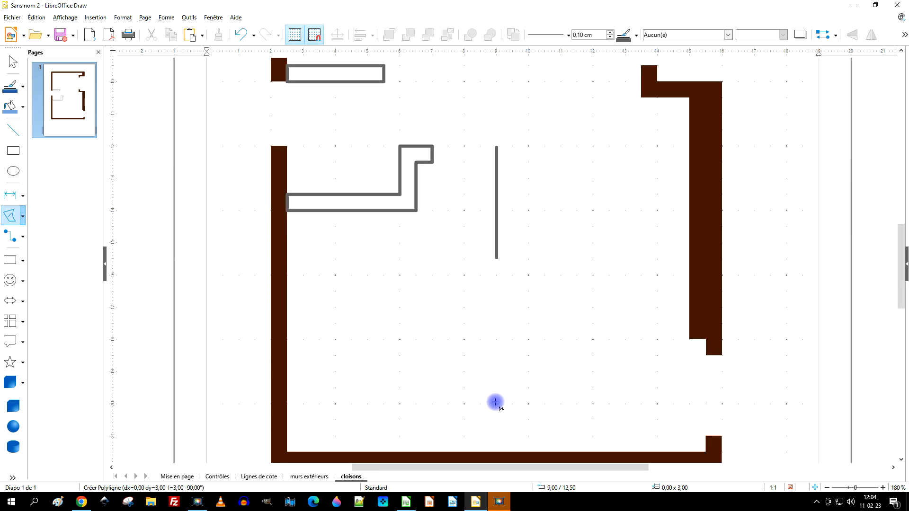
{"action": "left_click", "coordinate": [503, 407]}
{"action": "left_click", "coordinate": [511, 407]}
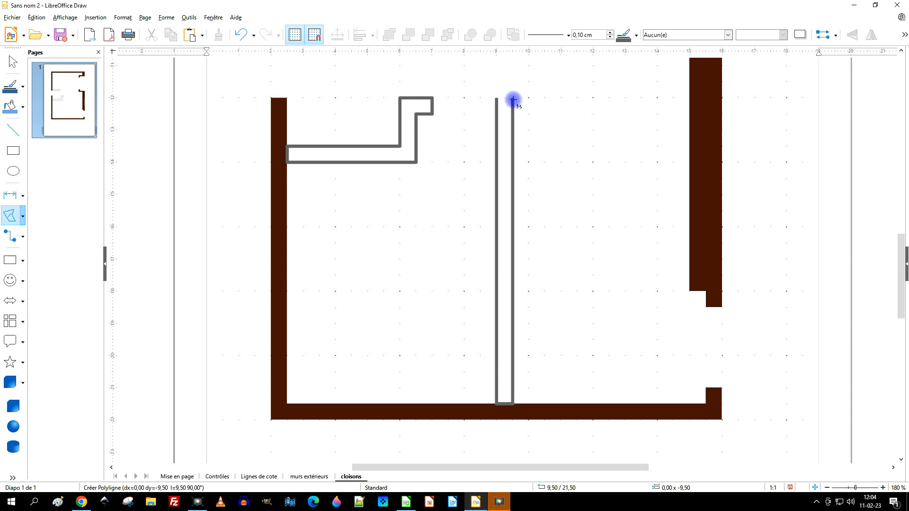
{"action": "left_click", "coordinate": [513, 99]}
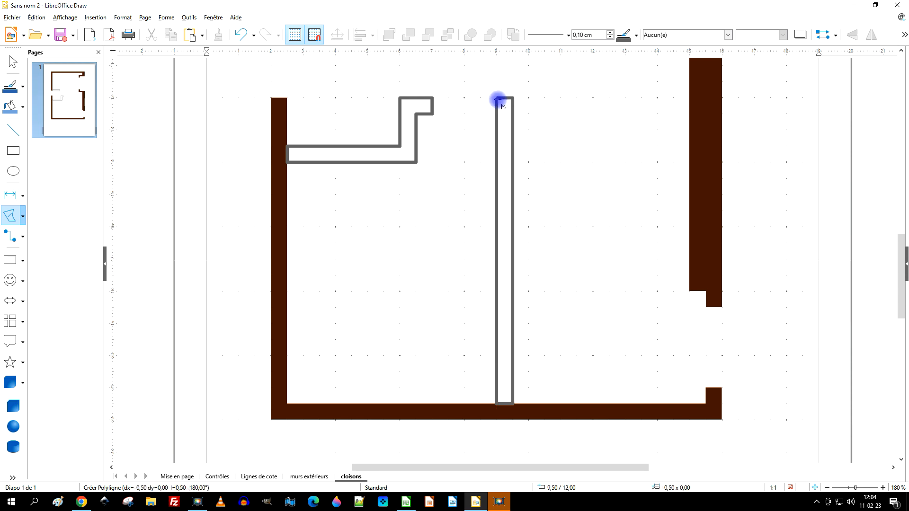
{"action": "double_click", "coordinate": [497, 99]}
Step: Draw a closed 4.5 × 0.5 cm horizontal partition from above the vertical partition to the right-hand wall's inner corner
{"action": "scroll", "coordinate": [574, 97], "scroll_direction": "up", "scroll_amount": 3}
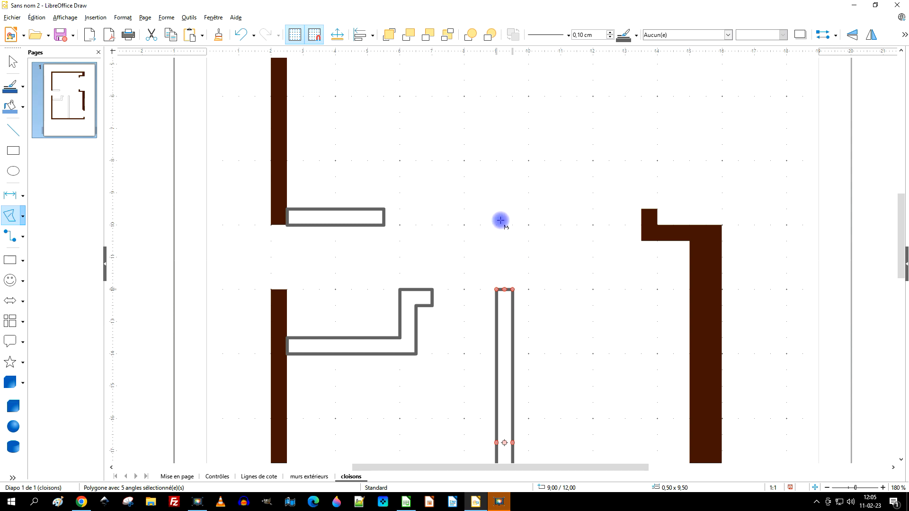
{"action": "left_click_drag", "start_coordinate": [500, 209], "coordinate": [640, 208]}
{"action": "left_click", "coordinate": [641, 226]}
{"action": "left_click", "coordinate": [496, 225]}
{"action": "double_click", "coordinate": [495, 210]}
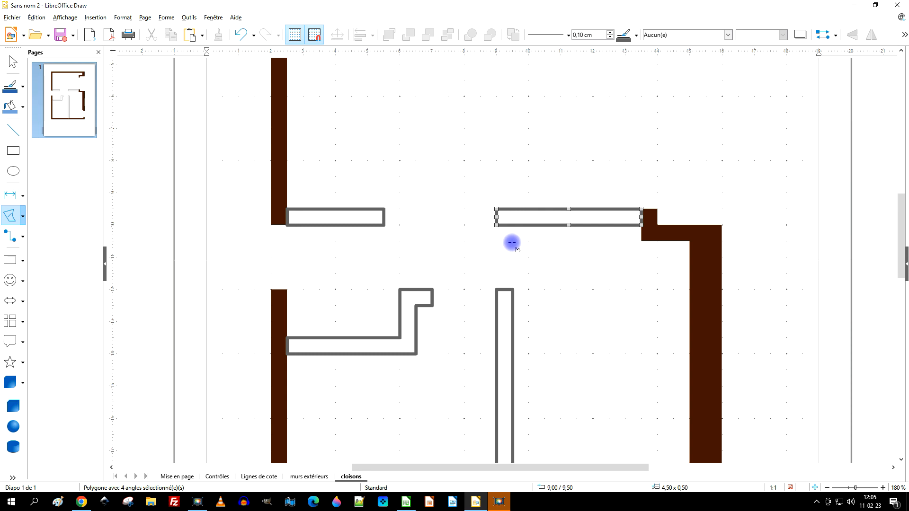
{"action": "scroll", "coordinate": [563, 254], "scroll_direction": "down", "scroll_amount": 2}
{"action": "scroll", "coordinate": [562, 253], "scroll_direction": "down", "scroll_amount": 6}
{"action": "scroll", "coordinate": [562, 254], "scroll_direction": "up", "scroll_amount": 8}
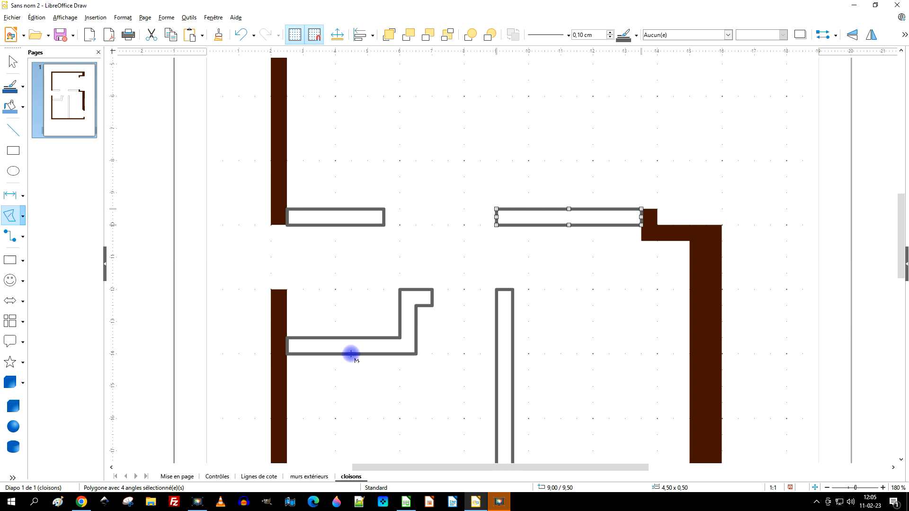
{"action": "scroll", "coordinate": [450, 347], "scroll_direction": "down", "scroll_amount": 6}
{"action": "scroll", "coordinate": [452, 347], "scroll_direction": "up", "scroll_amount": 6}
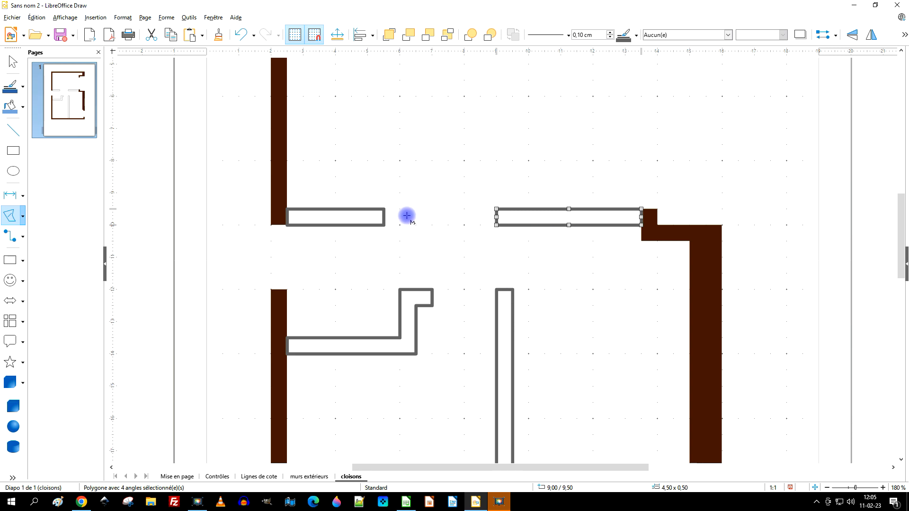
Step: Stretch the upper-left horizontal partition to a length of 4 cm, keeping it attached to the wall, and deselect it
{"action": "left_click", "coordinate": [14, 70]}
{"action": "left_click", "coordinate": [384, 214]}
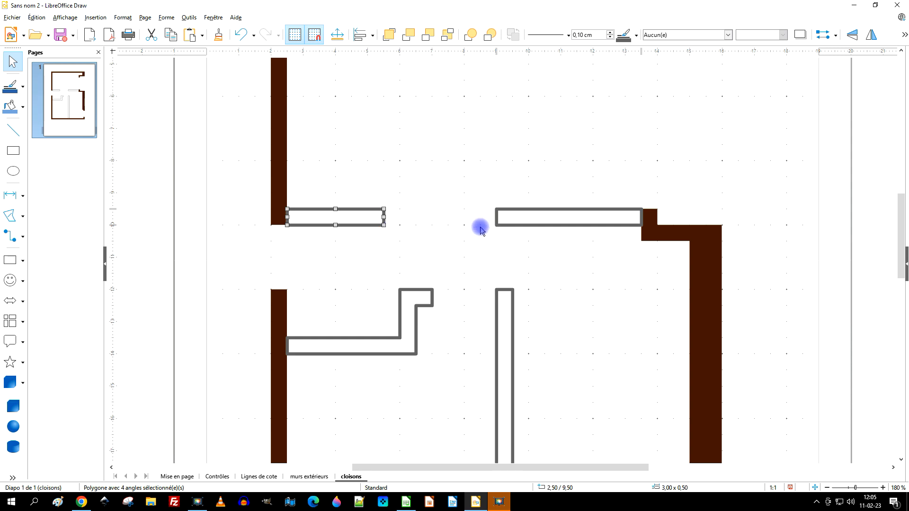
{"action": "left_click_drag", "start_coordinate": [384, 218], "coordinate": [417, 216]}
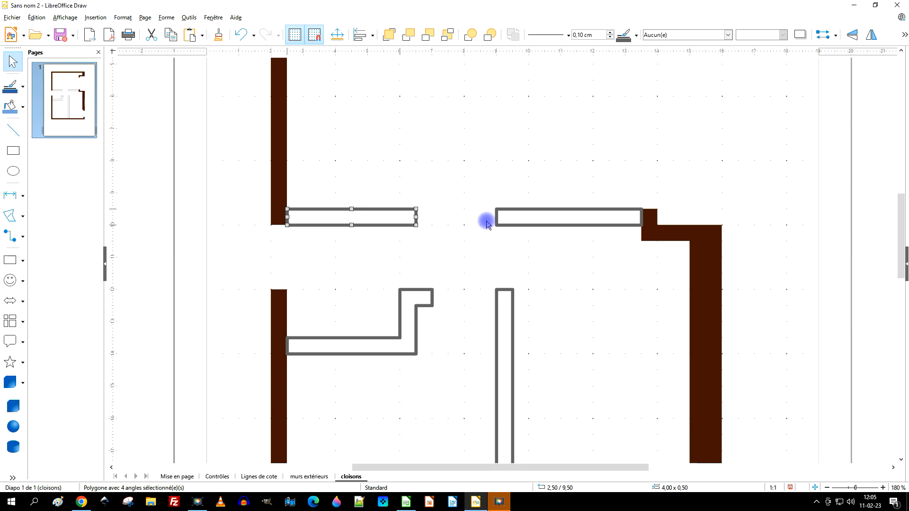
{"action": "left_click", "coordinate": [435, 231]}
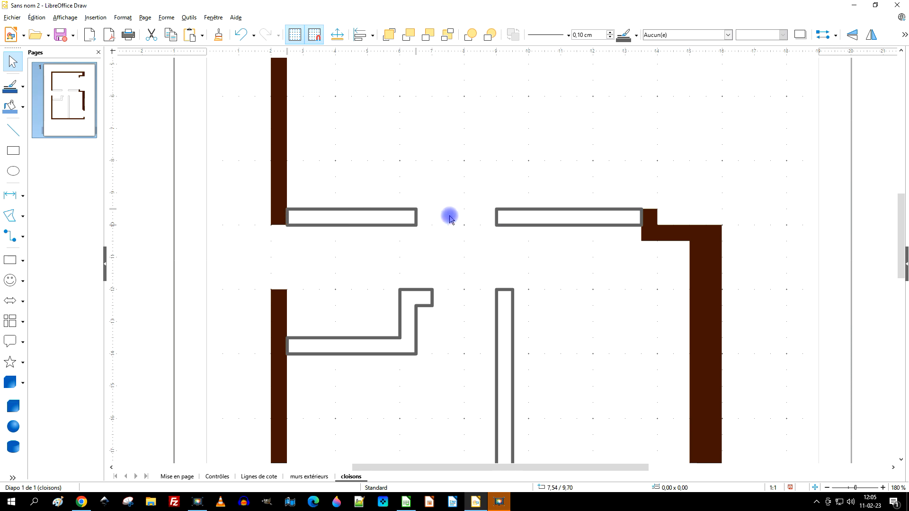
Step: Shrink the stepped partition to a 4 cm width, aligning its free end with the partition above, and deselect it
{"action": "left_click", "coordinate": [433, 300]}
{"action": "left_click_drag", "start_coordinate": [430, 321], "coordinate": [417, 318]}
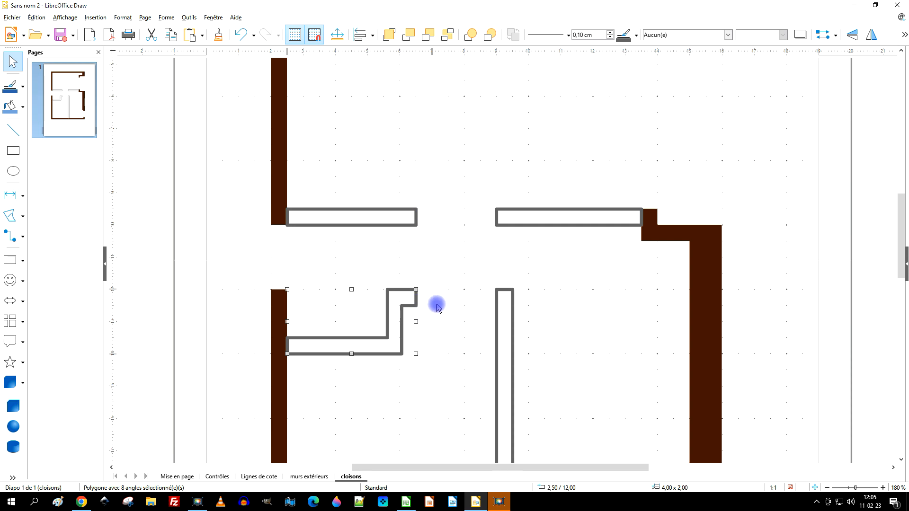
{"action": "left_click", "coordinate": [454, 279]}
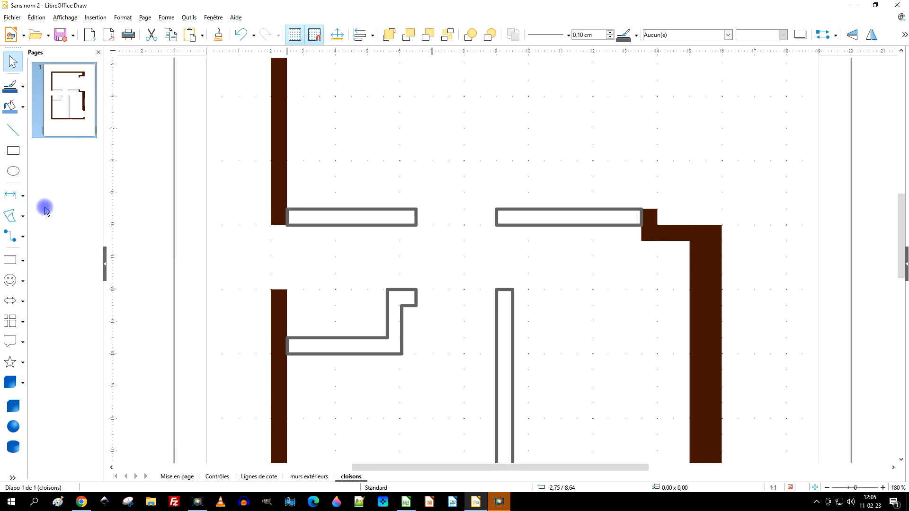
Step: Draw a 2 cm dimension line from the upper-left partition's free end and extend the opposite partition to its other end
{"action": "left_click", "coordinate": [23, 197]}
{"action": "left_click", "coordinate": [40, 240]}
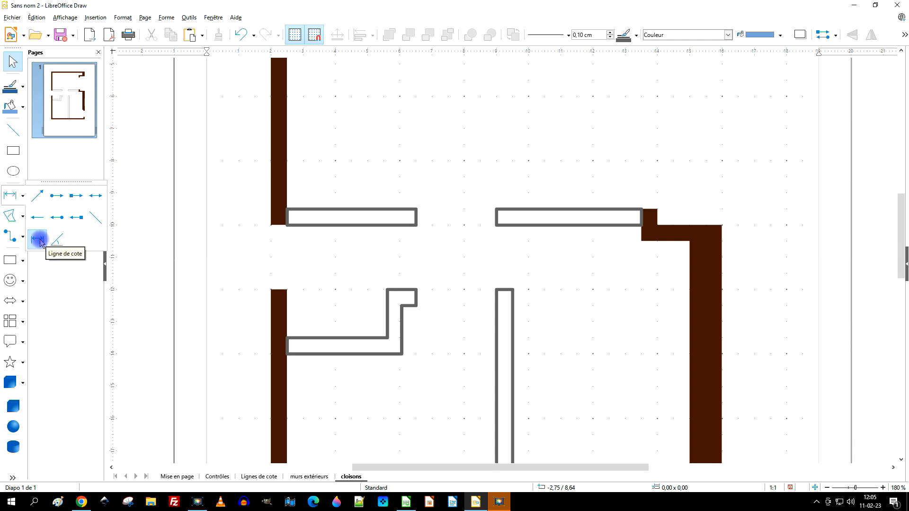
{"action": "left_click", "coordinate": [39, 240]}
{"action": "left_click_drag", "start_coordinate": [416, 225], "coordinate": [480, 223]}
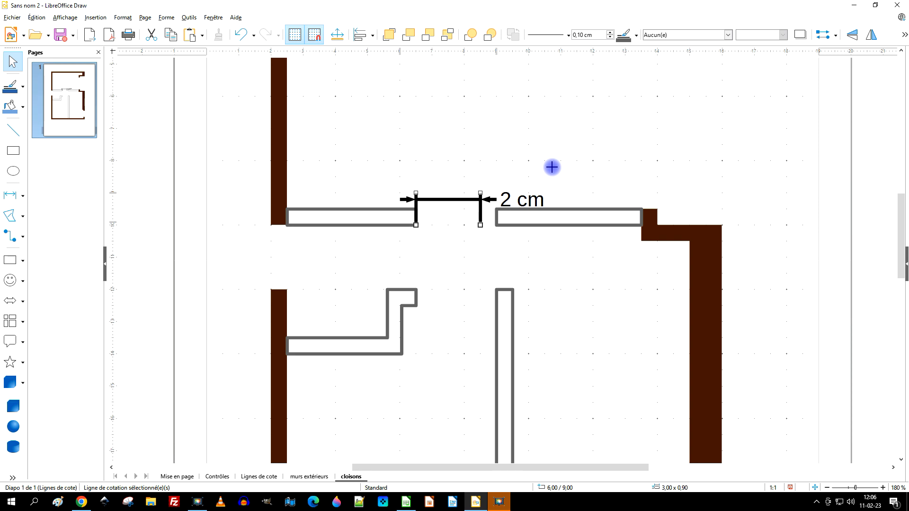
{"action": "left_click", "coordinate": [498, 219]}
{"action": "left_click_drag", "start_coordinate": [496, 217], "coordinate": [480, 216]}
Step: Move the tall vertical partition to the 8.50 cm horizontal position, aligned with the end of the partition above, and deselect it
{"action": "left_click", "coordinate": [505, 289]}
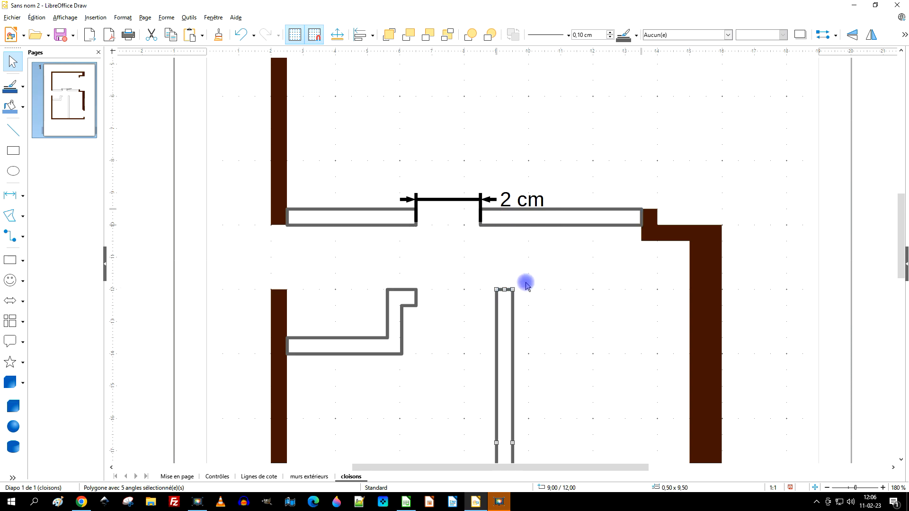
{"action": "scroll", "coordinate": [541, 298], "scroll_direction": "down", "scroll_amount": 3}
{"action": "key", "text": "Left"}
{"action": "key", "text": "Left"}
{"action": "key", "text": "Left"}
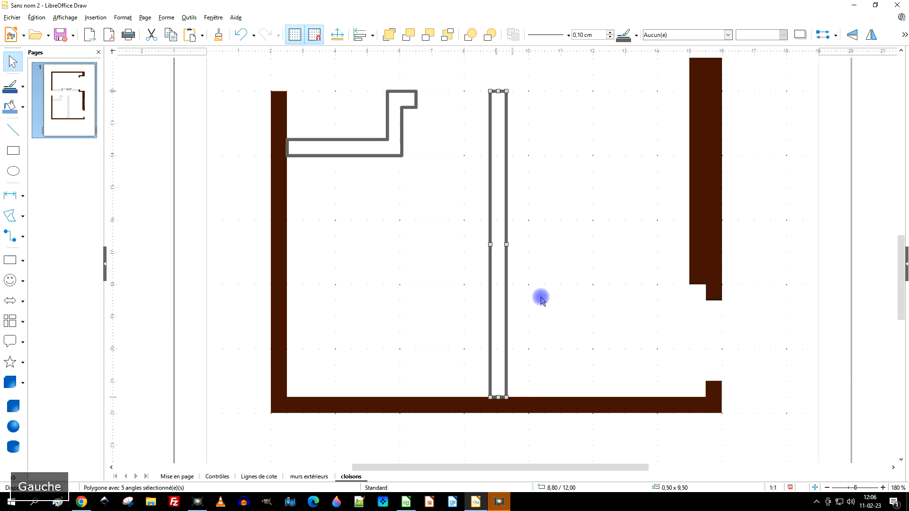
{"action": "scroll", "coordinate": [541, 298], "scroll_direction": "up", "scroll_amount": 3}
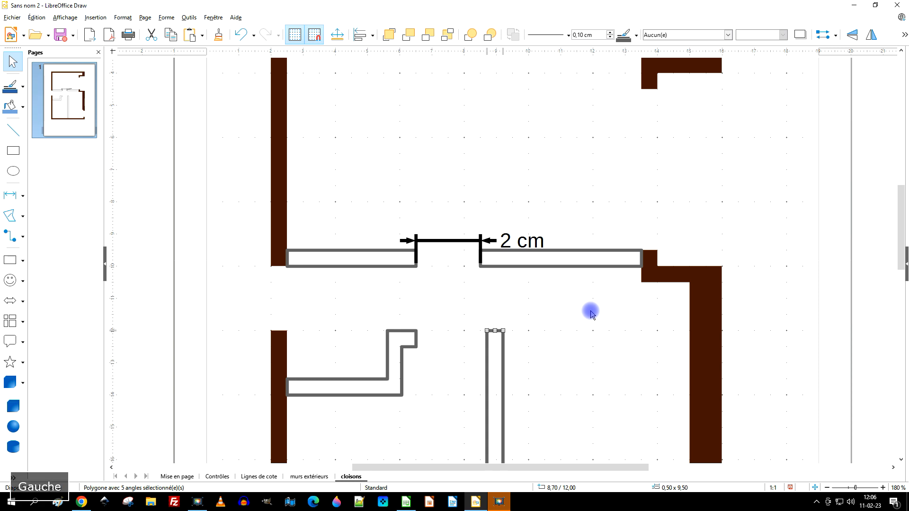
{"action": "scroll", "coordinate": [591, 314], "scroll_direction": "down", "scroll_amount": 3}
{"action": "key", "text": "Left"}
{"action": "key", "text": "Left"}
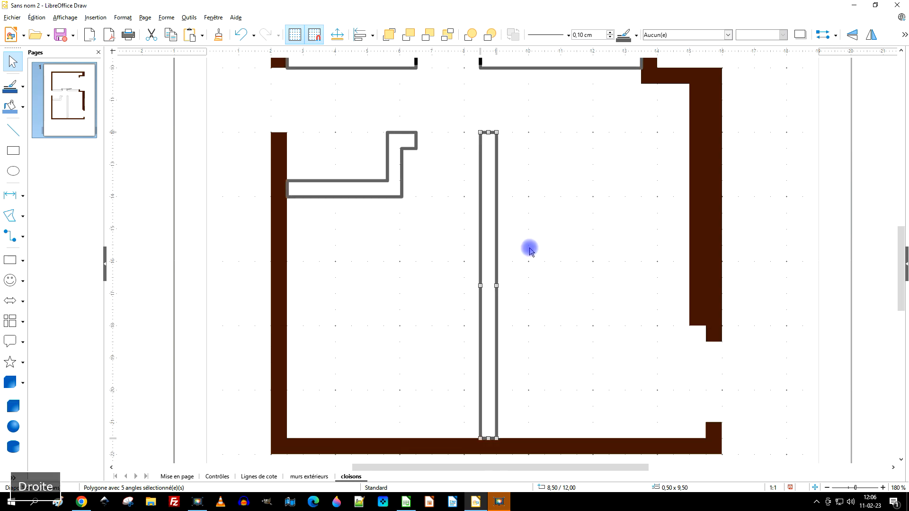
{"action": "mouse_move", "coordinate": [496, 244]}
{"action": "left_mouse_down"}
{"action": "mouse_move", "coordinate": [487, 245]}
{"action": "mouse_move", "coordinate": [497, 244]}
{"action": "left_mouse_up"}
{"action": "scroll", "coordinate": [529, 211], "scroll_direction": "up", "scroll_amount": 5}
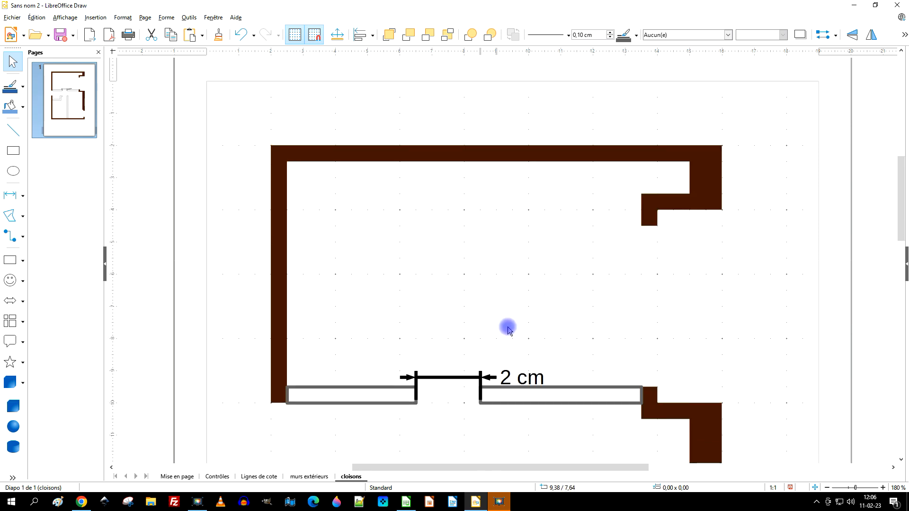
Step: Check the left-hand exterior wall's opening with the 2 cm dimension line rotated to vertical, and delete the line
{"action": "scroll", "coordinate": [508, 330], "scroll_direction": "down", "scroll_amount": 3}
{"action": "left_click_drag", "start_coordinate": [483, 232], "coordinate": [481, 233]}
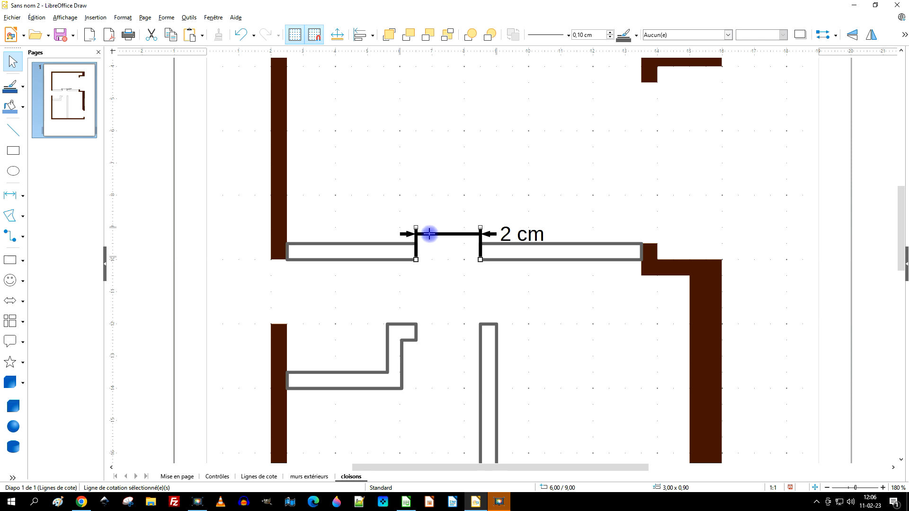
{"action": "left_click_drag", "start_coordinate": [435, 234], "coordinate": [307, 242]}
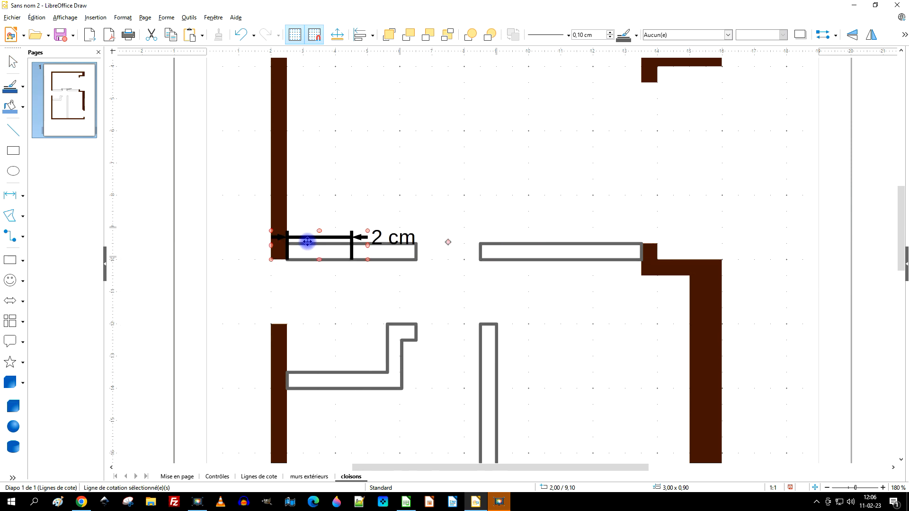
{"action": "left_click_drag", "start_coordinate": [448, 243], "coordinate": [270, 260]}
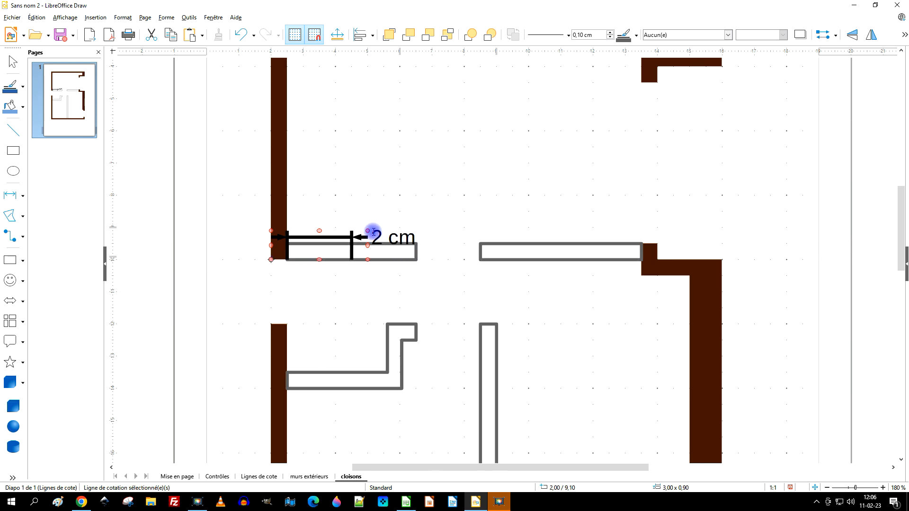
{"action": "left_click_drag", "start_coordinate": [367, 232], "coordinate": [292, 286]}
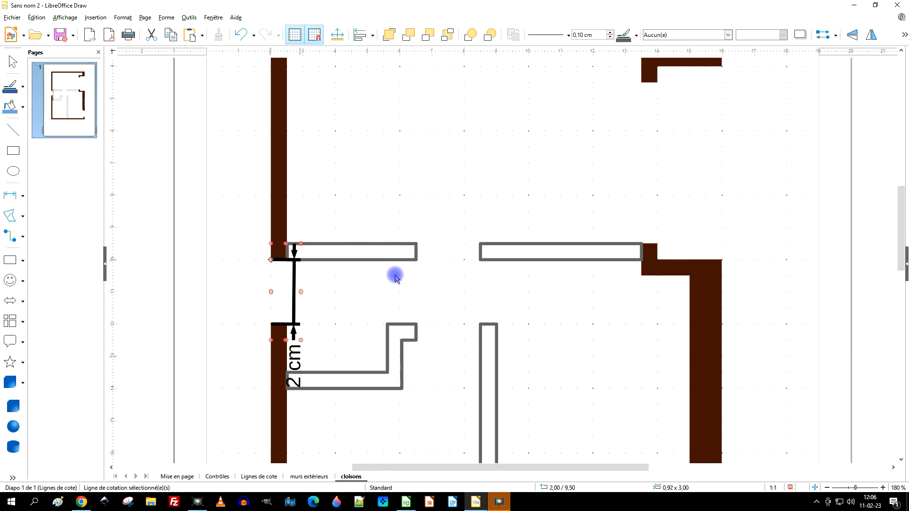
{"action": "left_click_drag", "start_coordinate": [294, 283], "coordinate": [471, 202]}
{"action": "key", "text": "Delete"}
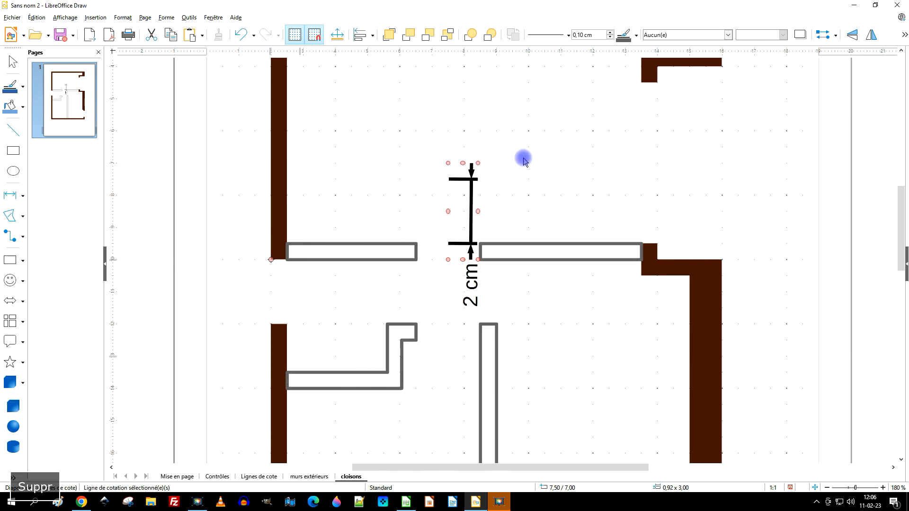
Step: Lock the "murs extérieurs" layer against editing
{"action": "scroll", "coordinate": [514, 198], "scroll_direction": "up", "scroll_amount": 3}
{"action": "scroll", "coordinate": [508, 229], "scroll_direction": "down", "scroll_amount": 3, "text": "ctrl"}
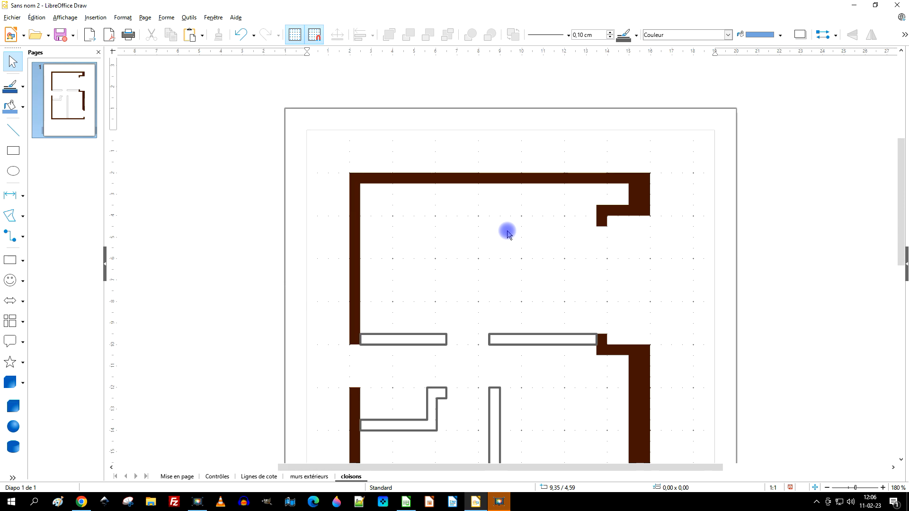
{"action": "scroll", "coordinate": [533, 296], "scroll_direction": "down", "scroll_amount": 2}
{"action": "scroll", "coordinate": [536, 290], "scroll_direction": "up", "scroll_amount": 2, "text": "ctrl"}
{"action": "scroll", "coordinate": [538, 284], "scroll_direction": "down", "scroll_amount": 1, "text": "ctrl"}
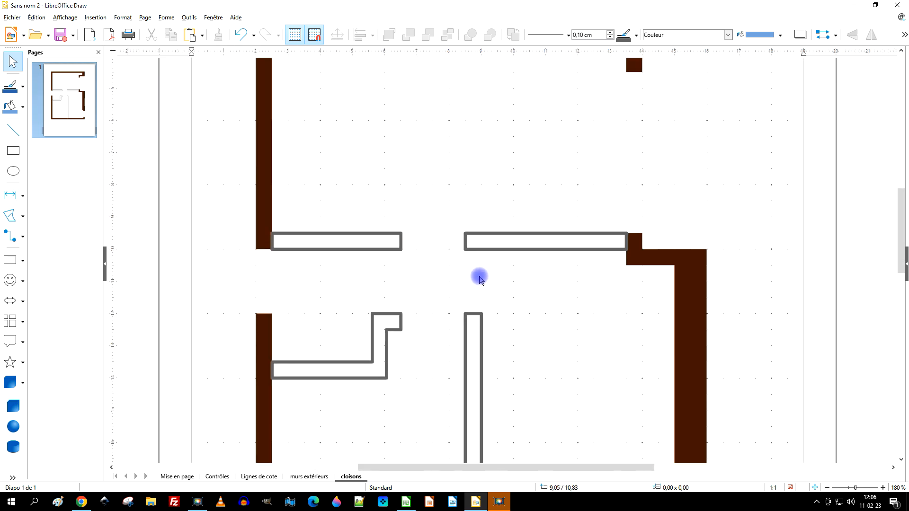
{"action": "scroll", "coordinate": [479, 280], "scroll_direction": "down", "scroll_amount": 4}
{"action": "scroll", "coordinate": [480, 279], "scroll_direction": "up", "scroll_amount": 1}
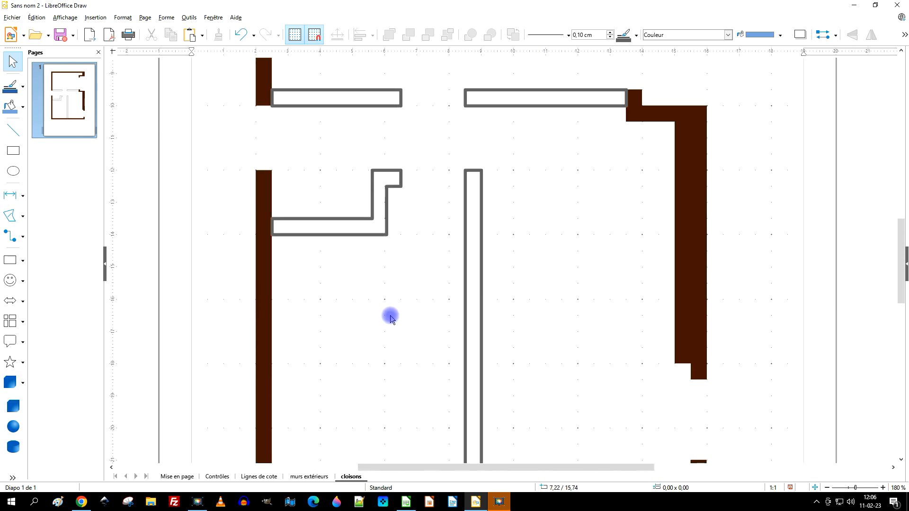
{"action": "right_click", "coordinate": [311, 479]}
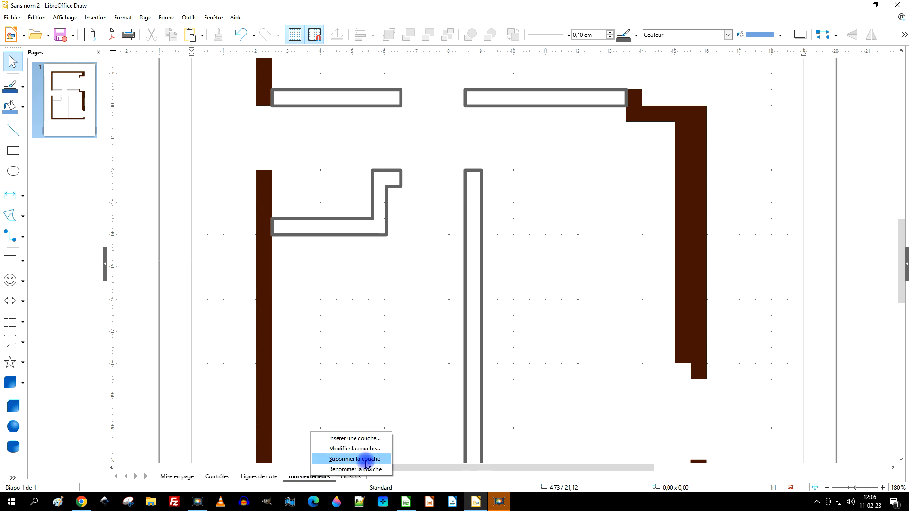
{"action": "left_click", "coordinate": [375, 445]}
{"action": "left_click", "coordinate": [374, 293]}
{"action": "left_click", "coordinate": [480, 306]}
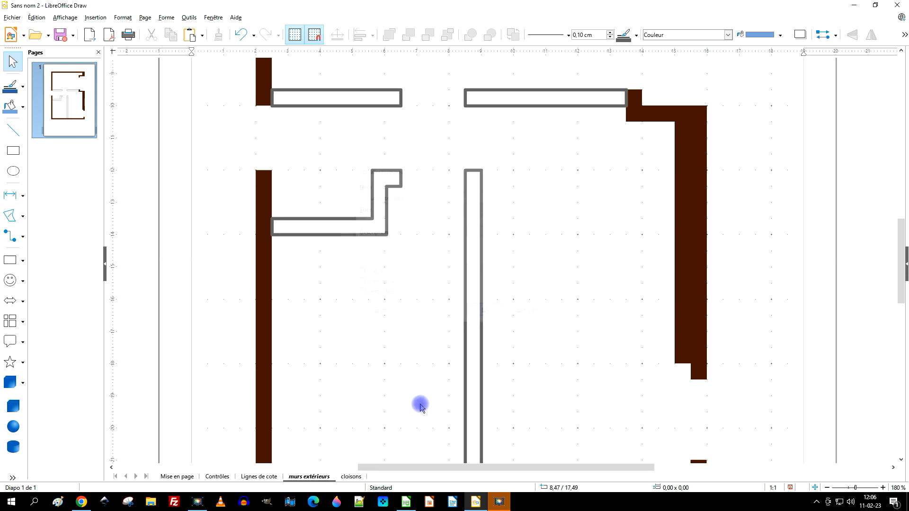
Step: Select all four partitions on the "cloisons" layer and give them a solid dark grey fill matching their outline
{"action": "left_click", "coordinate": [348, 477]}
{"action": "scroll", "coordinate": [473, 341], "scroll_direction": "down", "scroll_amount": 2}
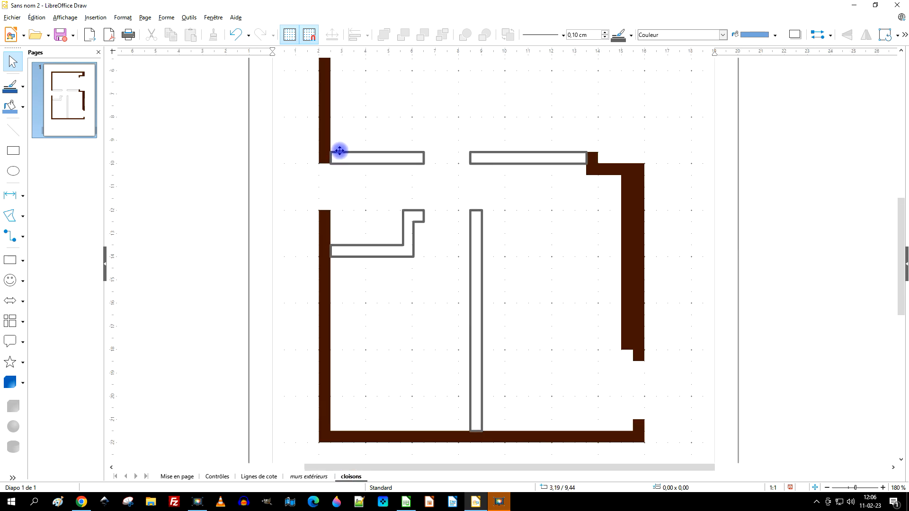
{"action": "left_click_drag", "start_coordinate": [299, 132], "coordinate": [606, 476]}
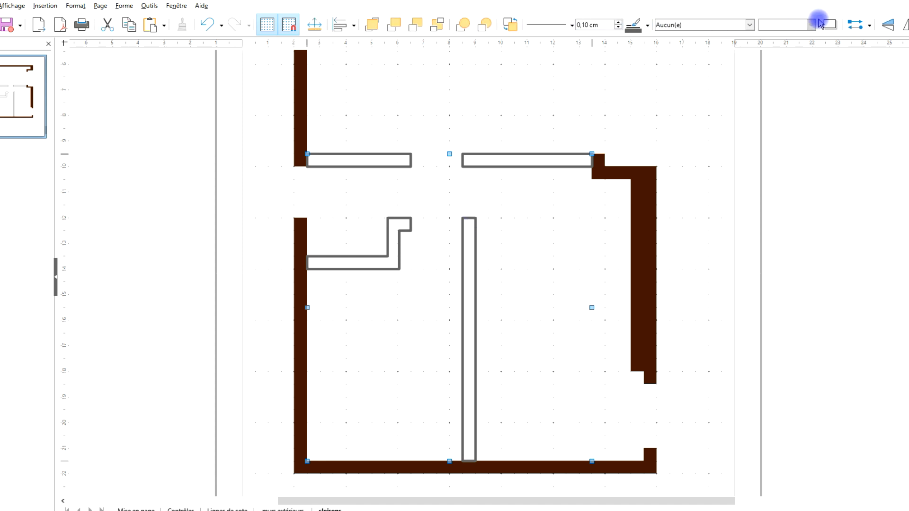
{"action": "left_click", "coordinate": [751, 26]}
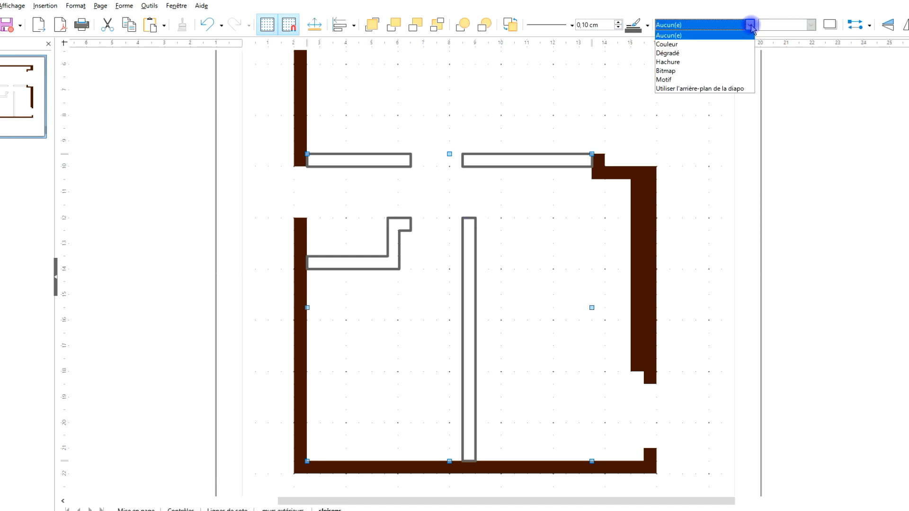
{"action": "left_click", "coordinate": [694, 43]}
{"action": "left_click", "coordinate": [809, 28]}
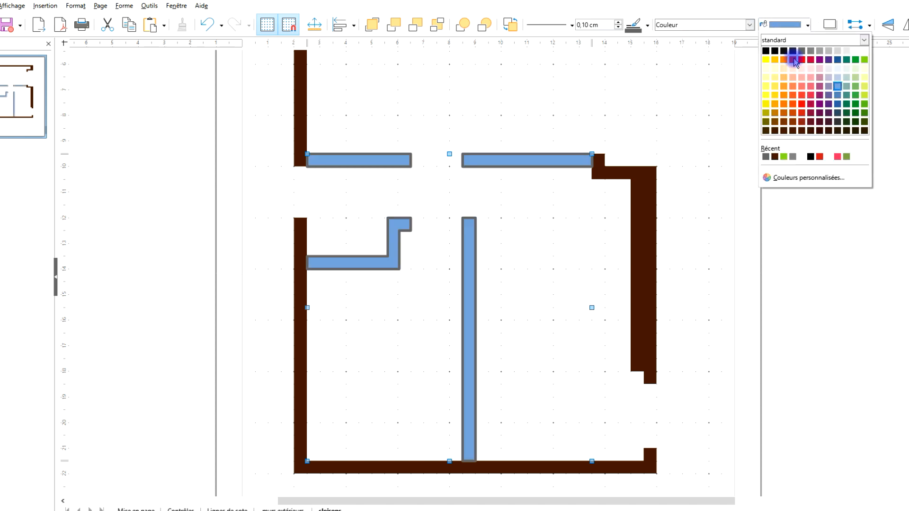
{"action": "left_click", "coordinate": [765, 152]}
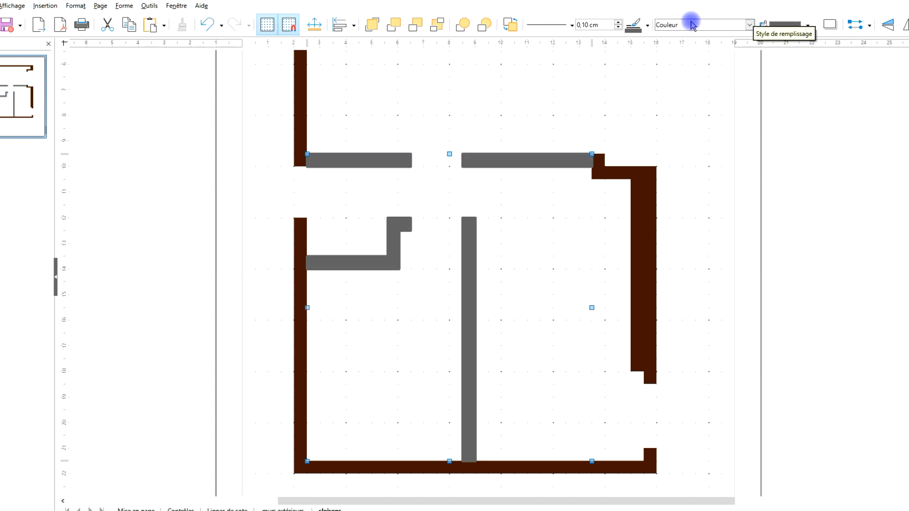
Step: Remove the outline from the four selected partitions and deselect them
{"action": "left_click", "coordinate": [567, 25]}
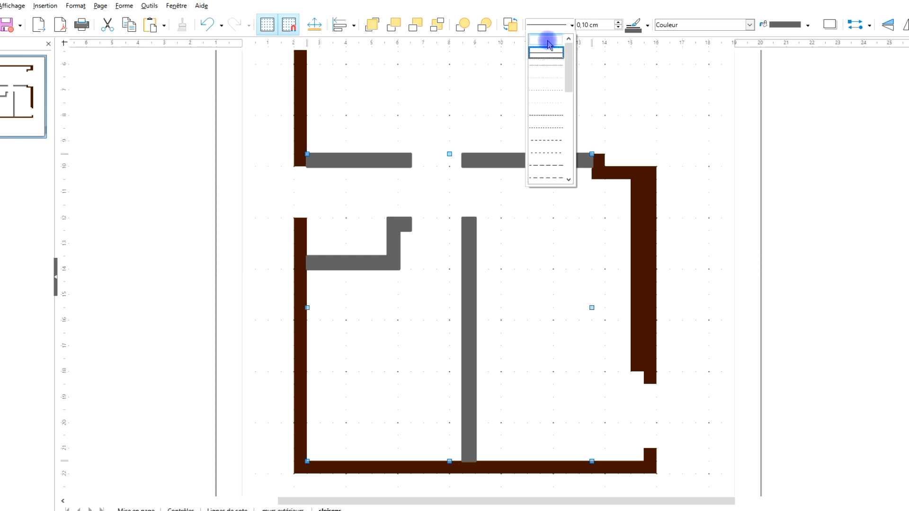
{"action": "left_click", "coordinate": [548, 43]}
{"action": "left_click", "coordinate": [518, 198]}
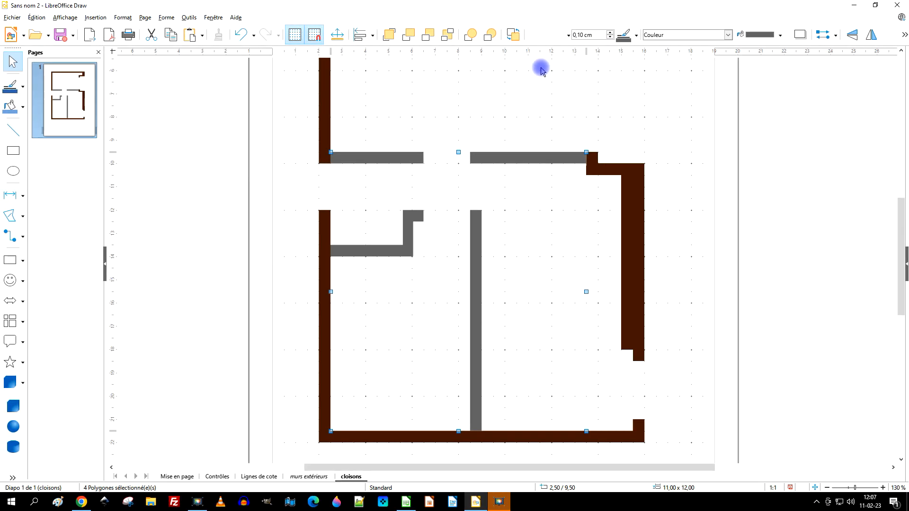
Step: Examine the exterior walls and filled partitions across the whole floor plan
{"action": "scroll", "coordinate": [601, 137], "scroll_direction": "down", "scroll_amount": 3, "text": "ctrl"}
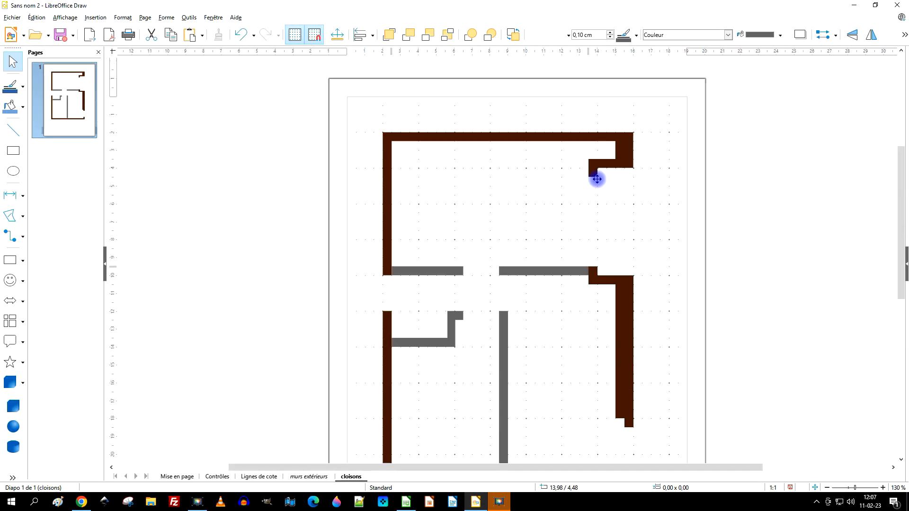
{"action": "scroll", "coordinate": [598, 305], "scroll_direction": "up", "scroll_amount": 1, "text": "ctrl"}
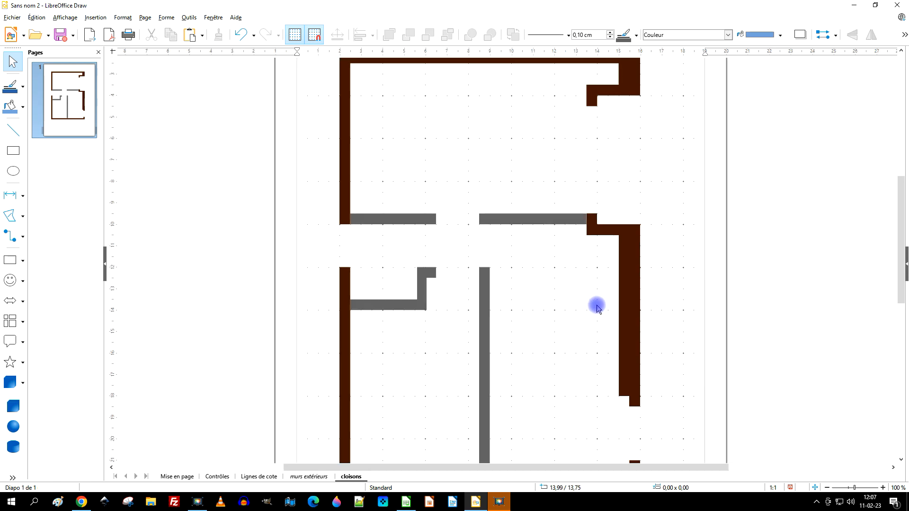
{"action": "scroll", "coordinate": [663, 365], "scroll_direction": "down", "scroll_amount": 3}
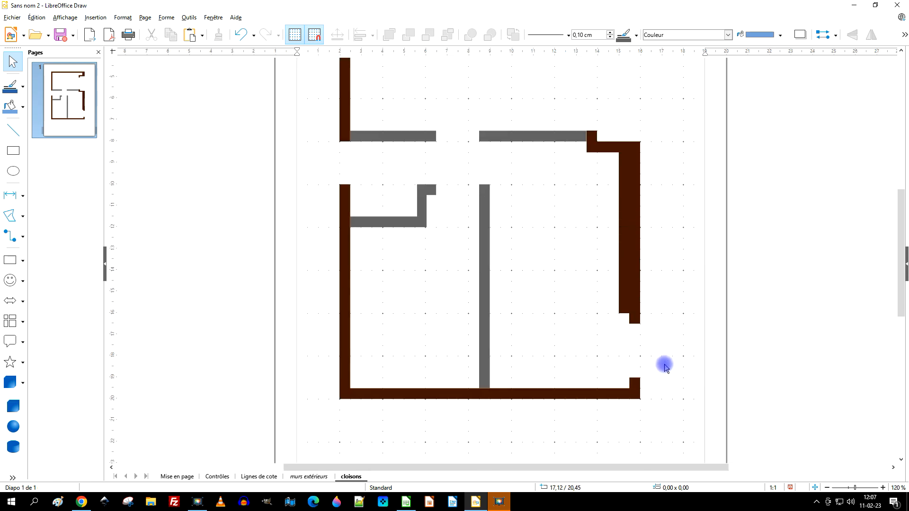
{"action": "scroll", "coordinate": [653, 347], "scroll_direction": "up", "scroll_amount": 2}
{"action": "scroll", "coordinate": [613, 279], "scroll_direction": "up", "scroll_amount": 3}
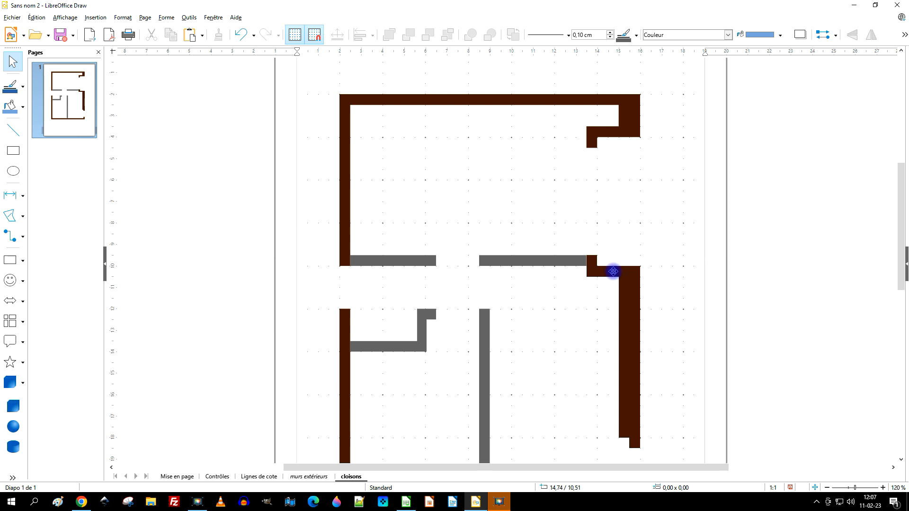
{"action": "scroll", "coordinate": [645, 219], "scroll_direction": "down", "scroll_amount": 1, "text": "ctrl"}
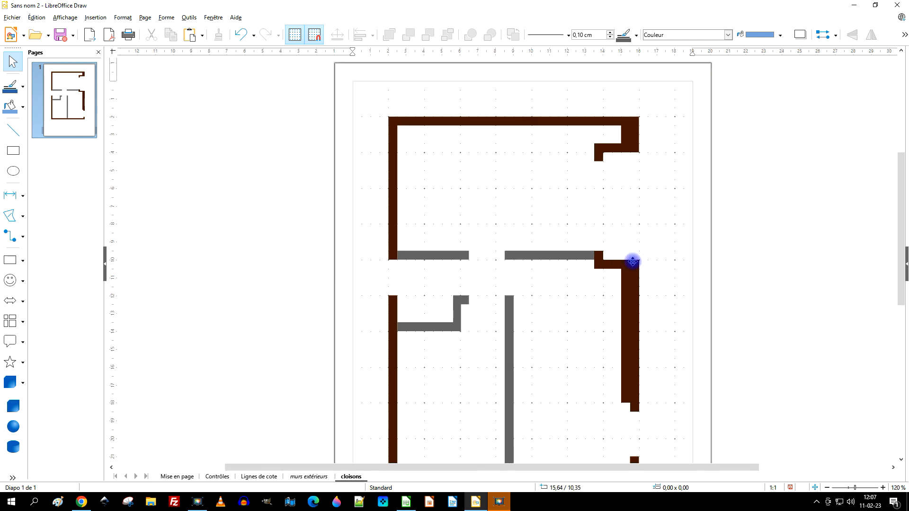
{"action": "scroll", "coordinate": [632, 260], "scroll_direction": "down", "scroll_amount": 3}
{"action": "scroll", "coordinate": [629, 261], "scroll_direction": "up", "scroll_amount": 2}
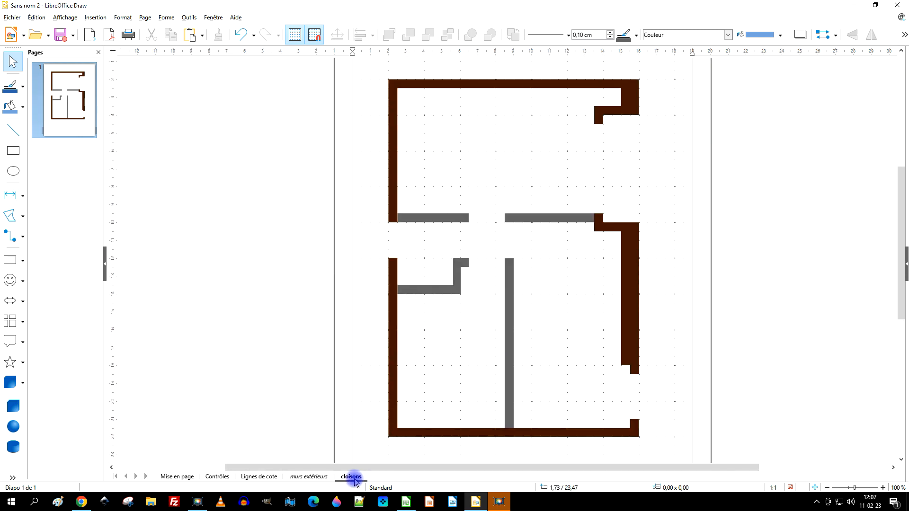
Step: Review the visibility, printing and lock settings of the "murs extérieurs" layer without changing them
{"action": "left_click", "coordinate": [323, 480]}
{"action": "right_click", "coordinate": [323, 480]}
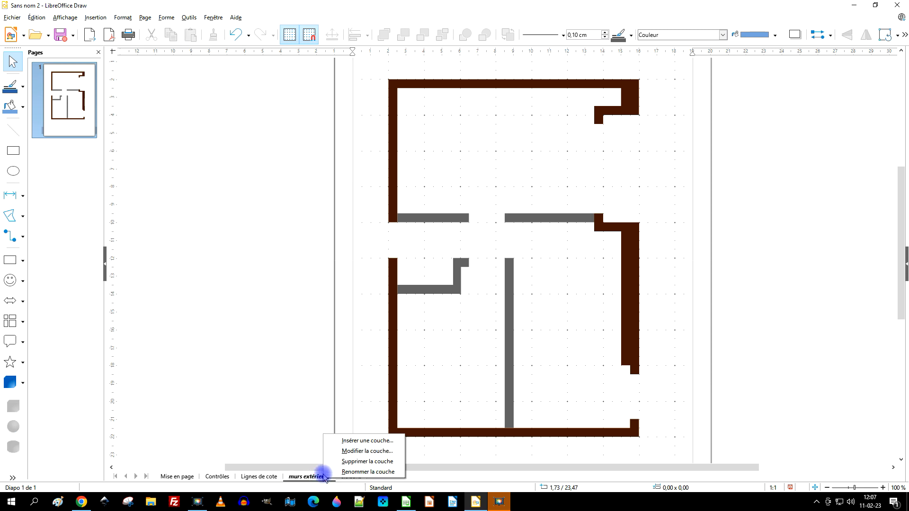
{"action": "left_click", "coordinate": [373, 451]}
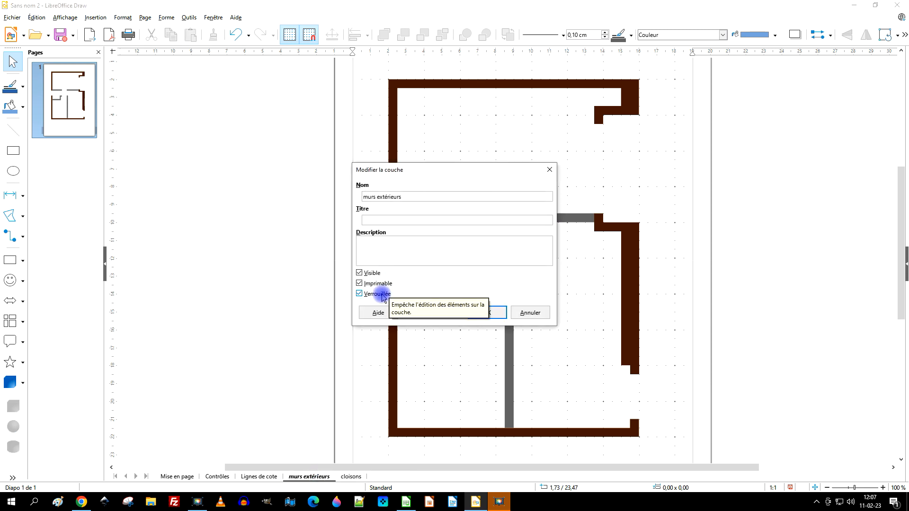
{"action": "left_click", "coordinate": [487, 313]}
Step: Fit the entire page in the view
{"action": "scroll", "coordinate": [667, 209], "scroll_direction": "down", "scroll_amount": 1, "text": "ctrl"}
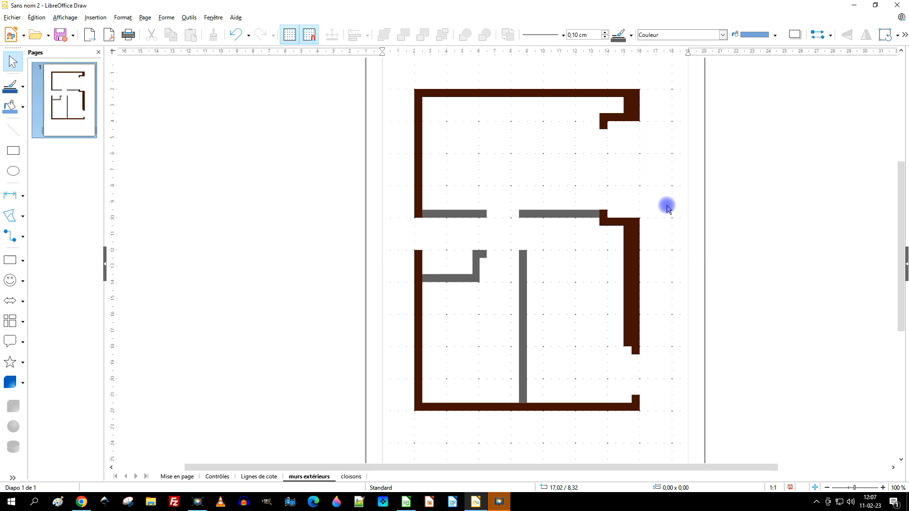
{"action": "right_click", "coordinate": [898, 488]}
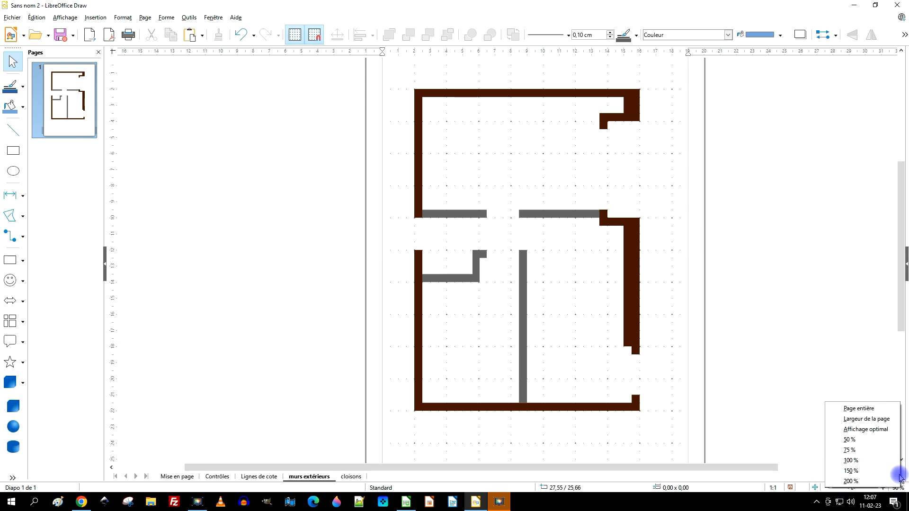
{"action": "left_click", "coordinate": [876, 410]}
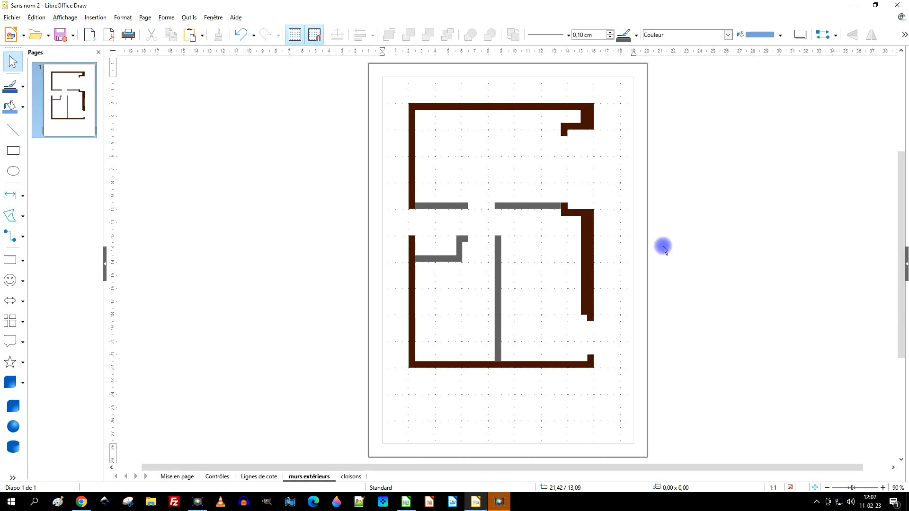
Step: Convert all the exterior walls and partitions of the floor plan together into a 3D object
{"action": "left_click_drag", "start_coordinate": [312, 28], "coordinate": [665, 503]}
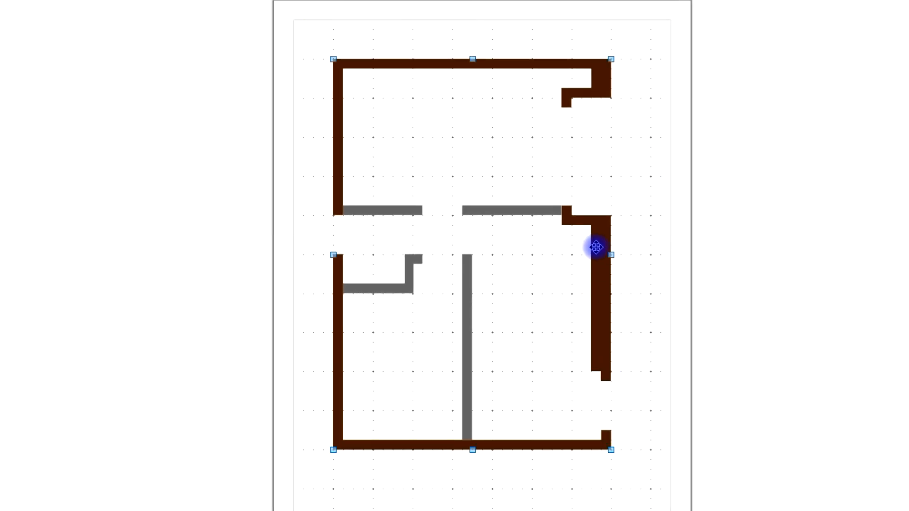
{"action": "right_click", "coordinate": [596, 247]}
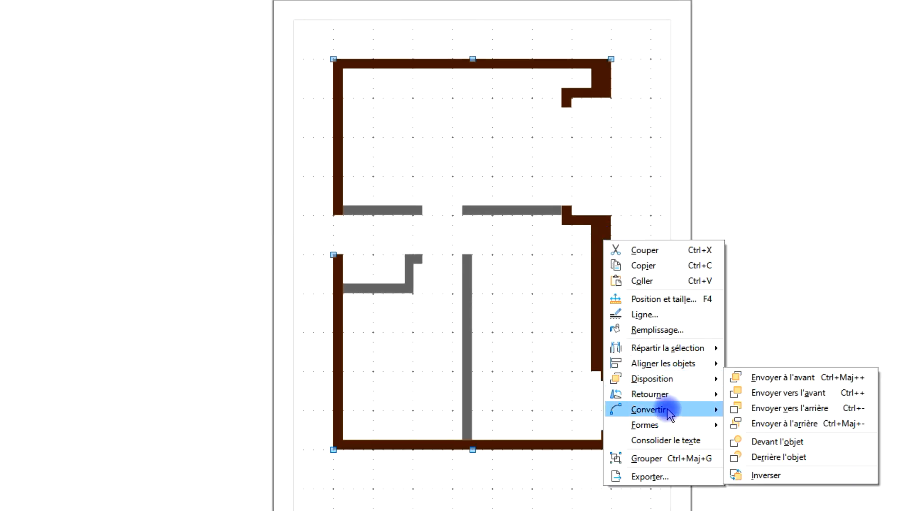
{"action": "mouse_move", "coordinate": [668, 414]}
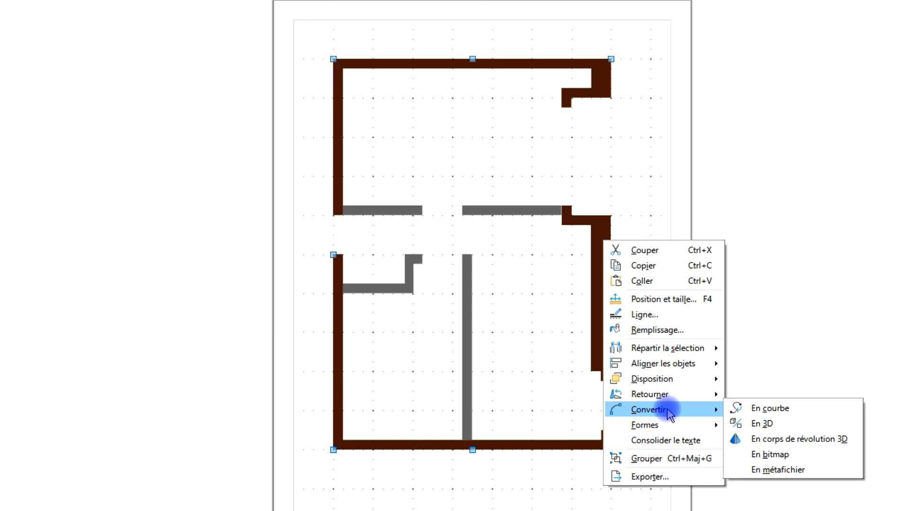
{"action": "left_click", "coordinate": [789, 423]}
{"action": "scroll", "coordinate": [621, 232], "scroll_direction": "up", "scroll_amount": 2}
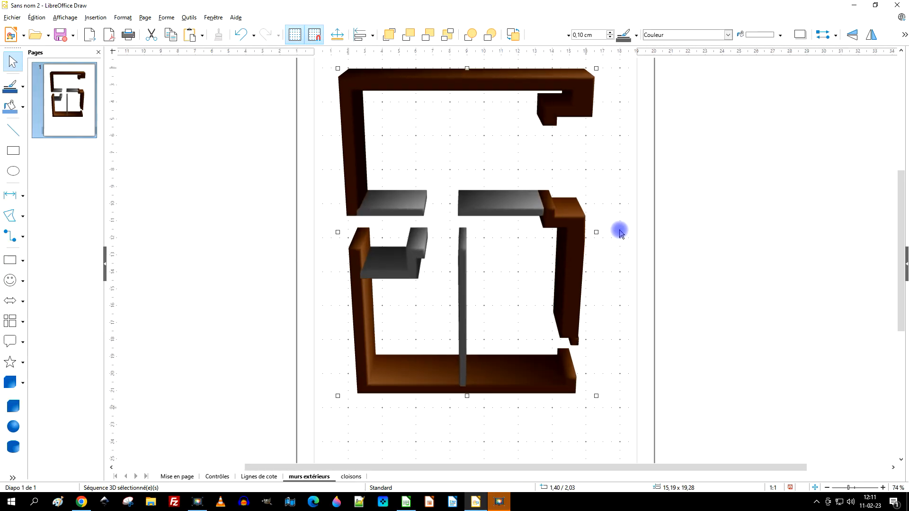
Step: Tilt the 3D house about its horizontal axis so the wall tops face up and the front wall faces the viewer
{"action": "scroll", "coordinate": [620, 232], "scroll_direction": "up", "scroll_amount": 1}
{"action": "scroll", "coordinate": [614, 216], "scroll_direction": "up", "scroll_amount": 2}
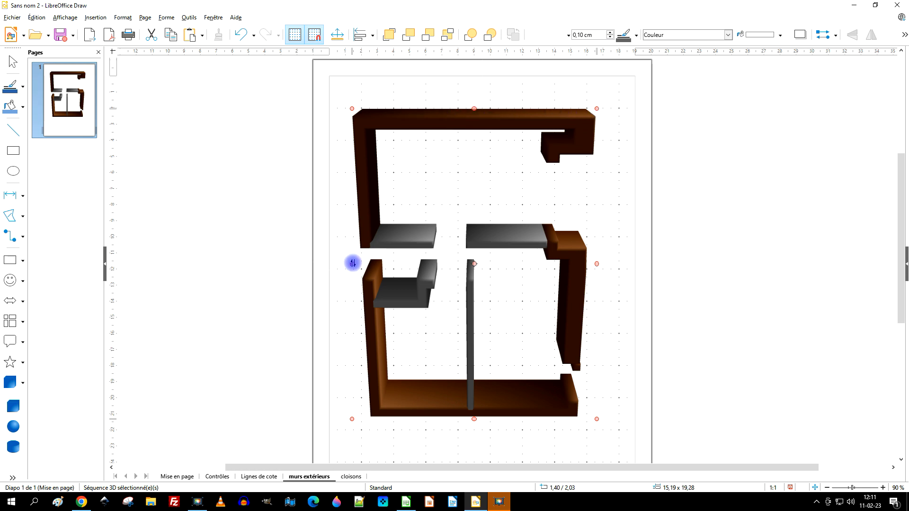
{"action": "left_click_drag", "start_coordinate": [353, 240], "coordinate": [343, 119]}
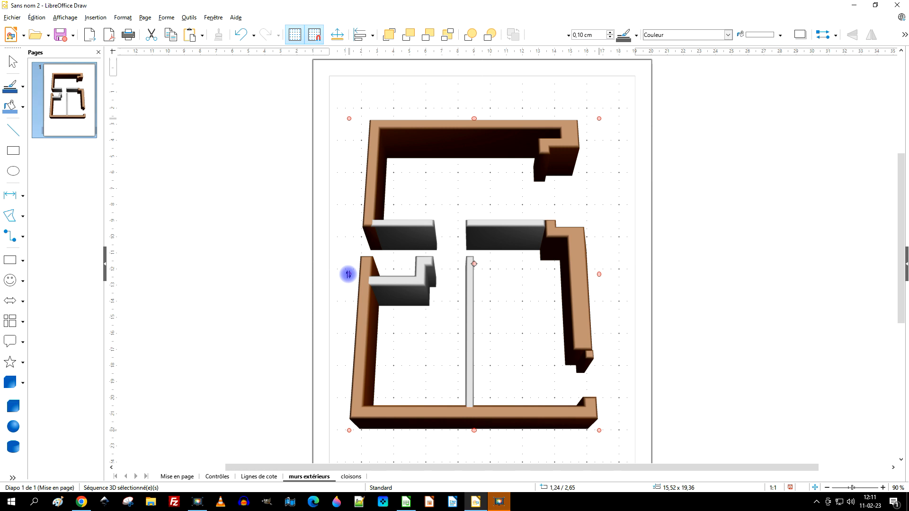
{"action": "left_click_drag", "start_coordinate": [348, 274], "coordinate": [341, 204]}
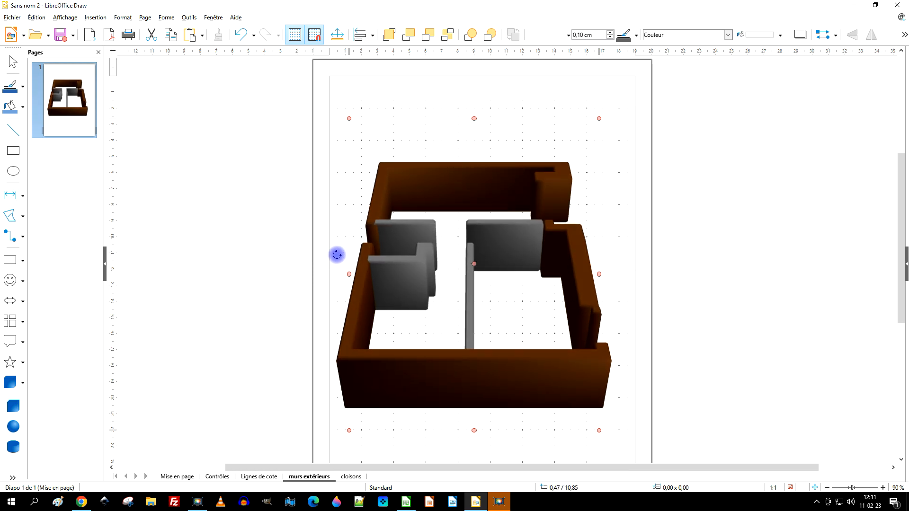
{"action": "left_click_drag", "start_coordinate": [335, 298], "coordinate": [340, 208]}
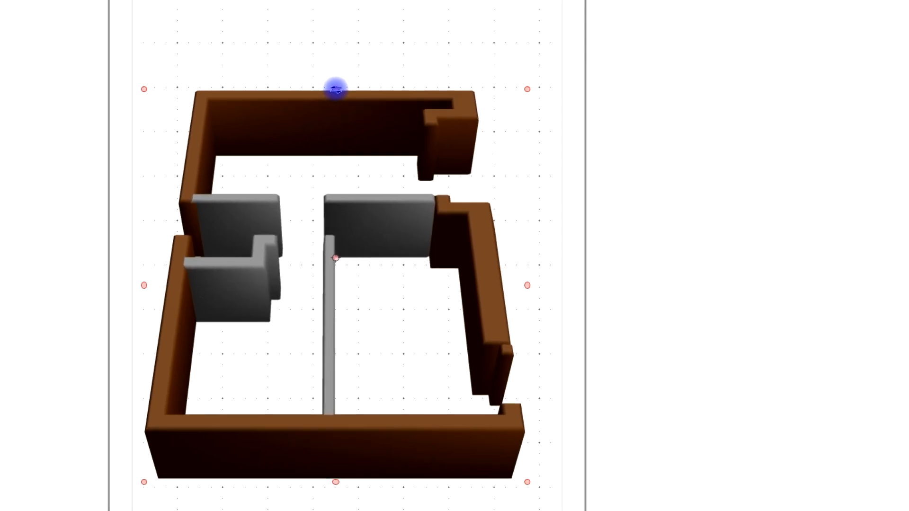
Step: Turn the 3D house sideways and back to a nearly frontal position, tilting it to a lower viewing angle
{"action": "left_click_drag", "start_coordinate": [331, 89], "coordinate": [307, 101]}
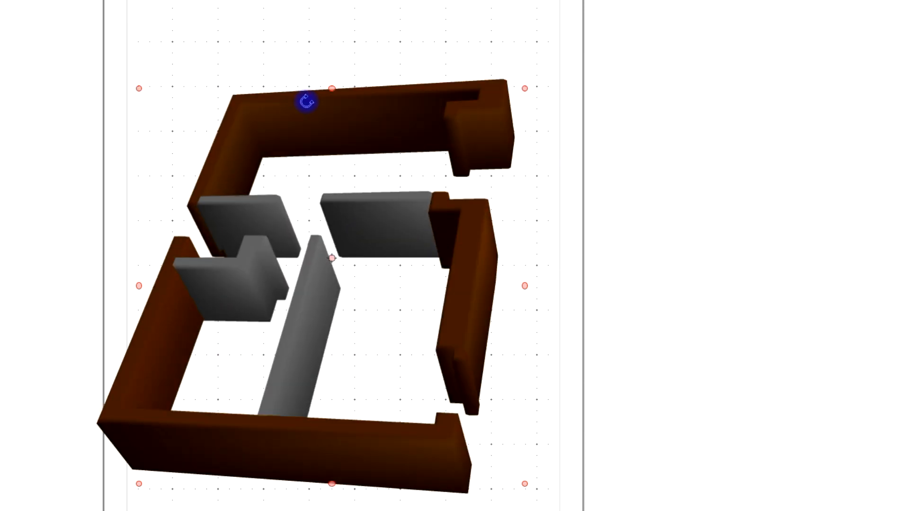
{"action": "left_click_drag", "start_coordinate": [368, 99], "coordinate": [339, 99]}
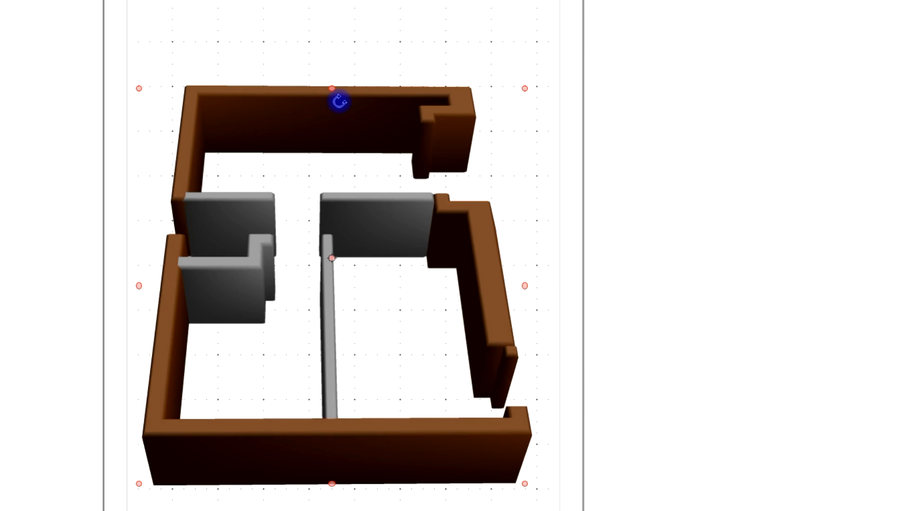
{"action": "left_click_drag", "start_coordinate": [534, 288], "coordinate": [538, 225]}
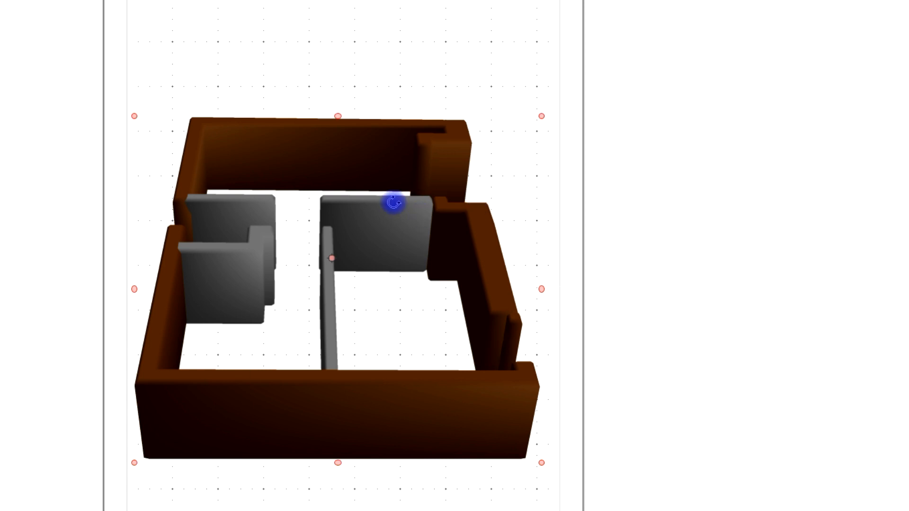
Step: Apply the "Plat" shading mode to the 3D house through its 3D effects
{"action": "right_click", "coordinate": [377, 216]}
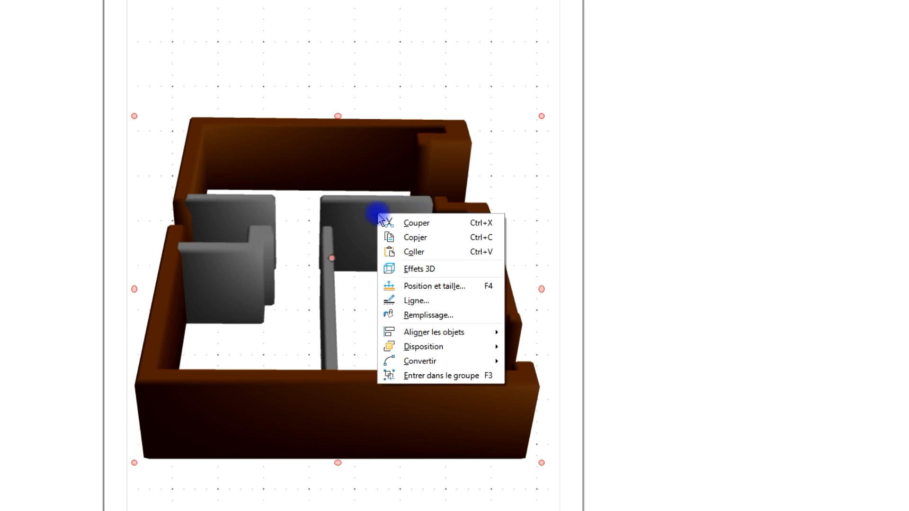
{"action": "left_click", "coordinate": [432, 269]}
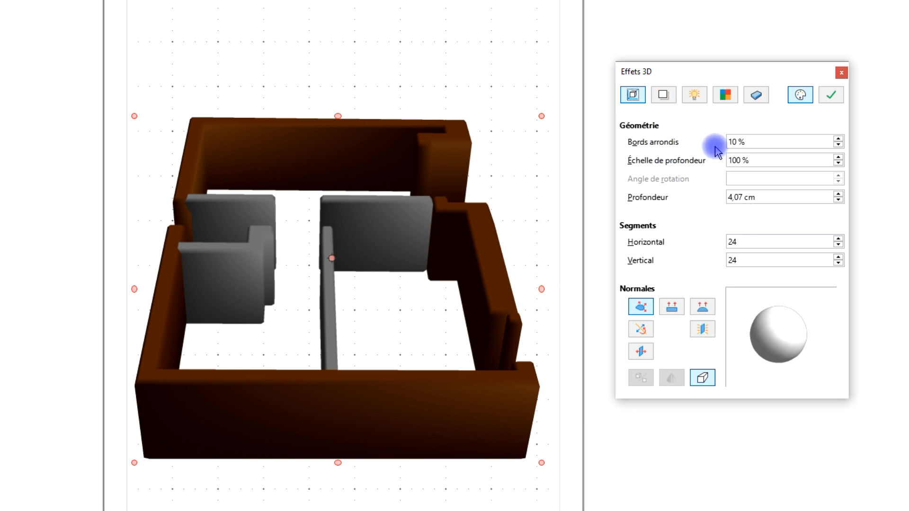
{"action": "left_click", "coordinate": [664, 98]}
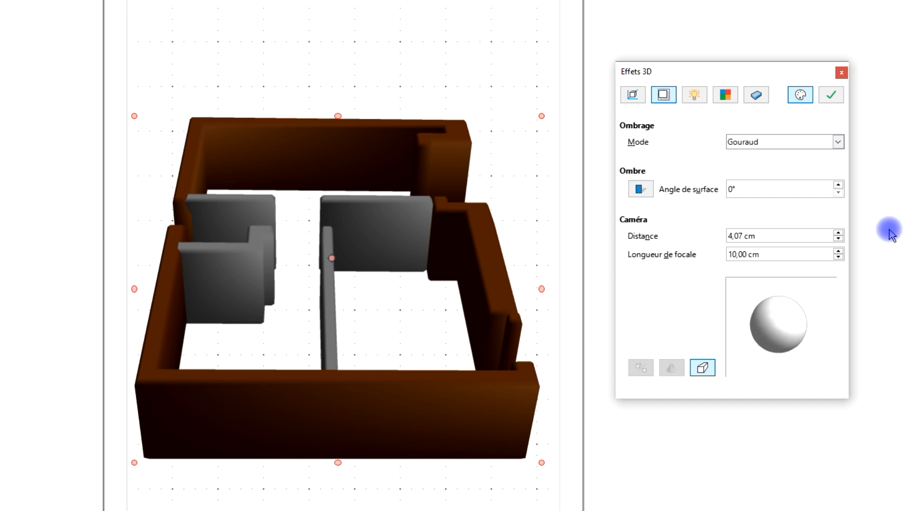
{"action": "left_click", "coordinate": [737, 141]}
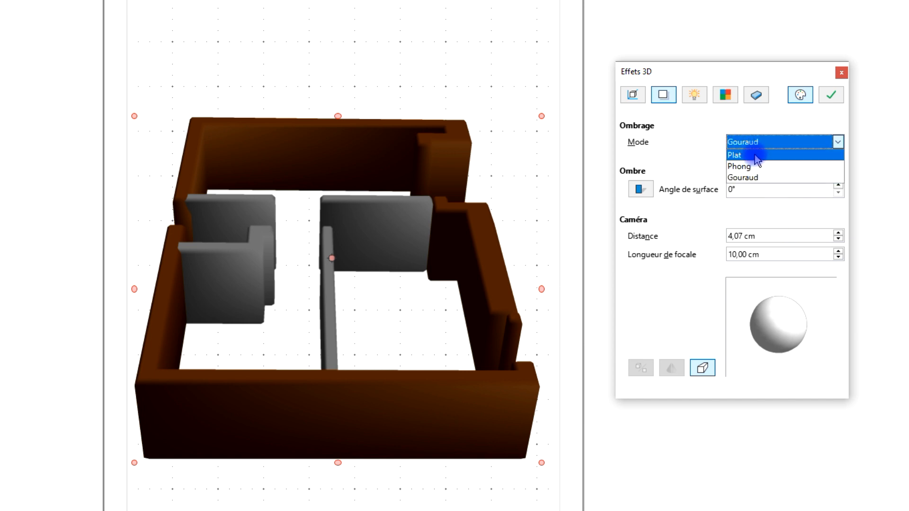
{"action": "left_click", "coordinate": [739, 155]}
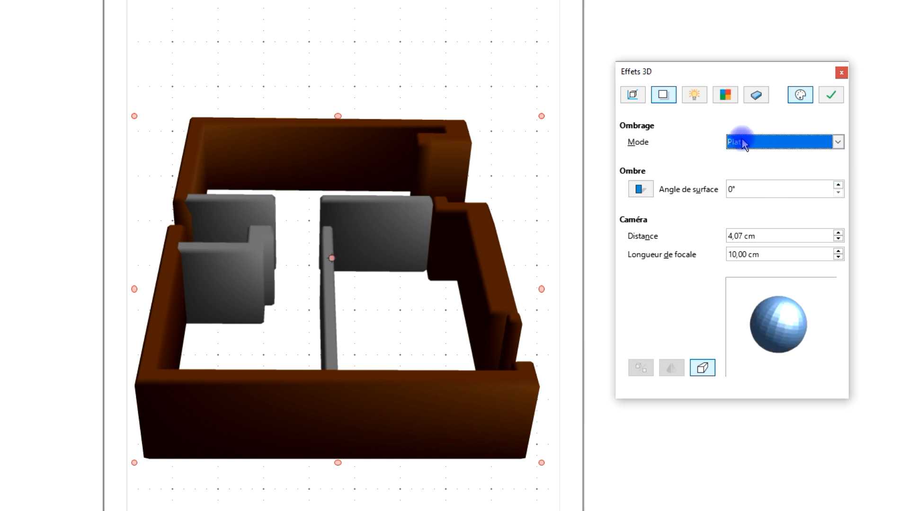
{"action": "left_click", "coordinate": [832, 96]}
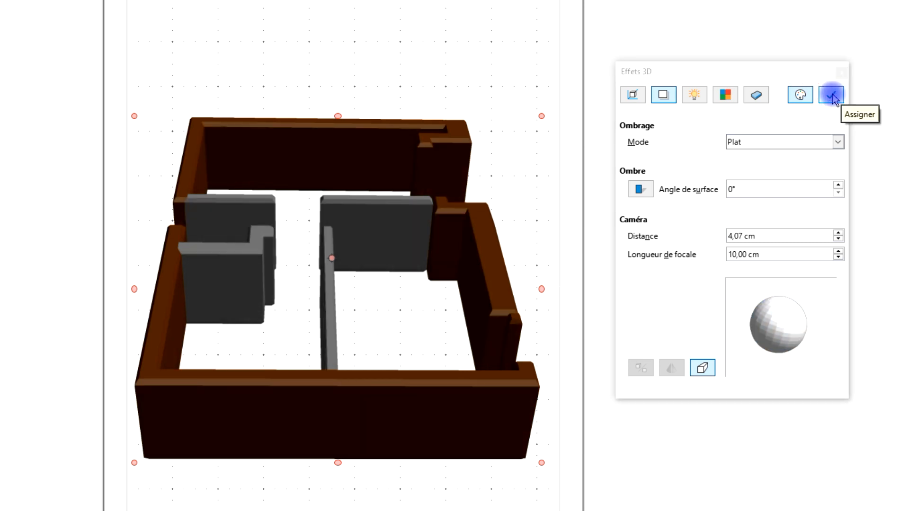
Step: Apply flat normals in the 3D geometry settings of the house
{"action": "left_click", "coordinate": [633, 94]}
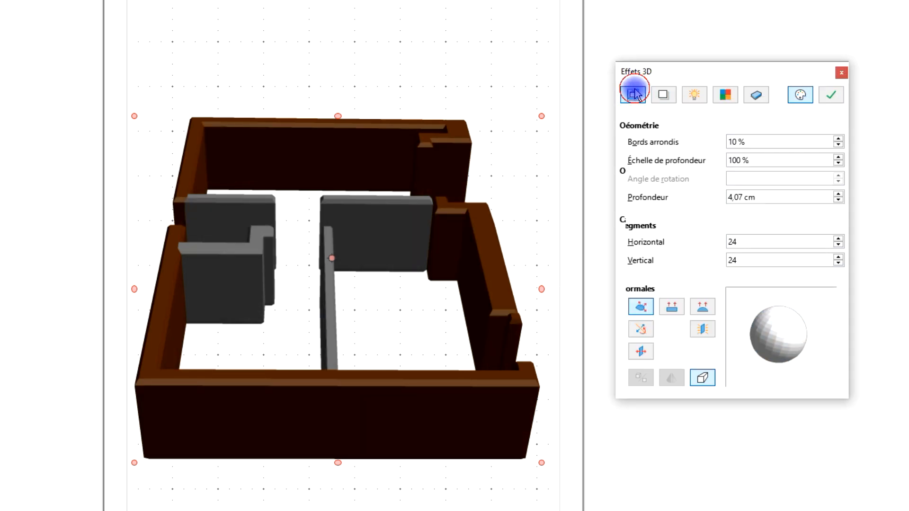
{"action": "left_click", "coordinate": [833, 97]}
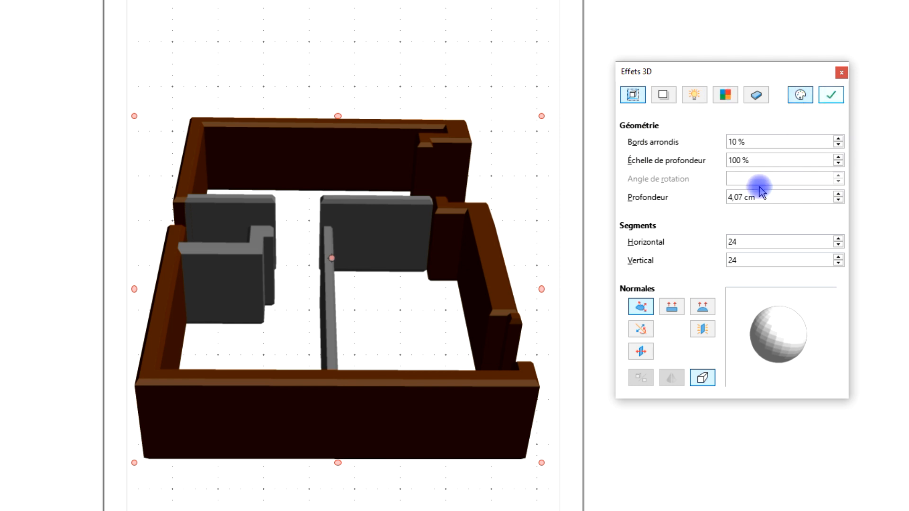
{"action": "left_click", "coordinate": [673, 313]}
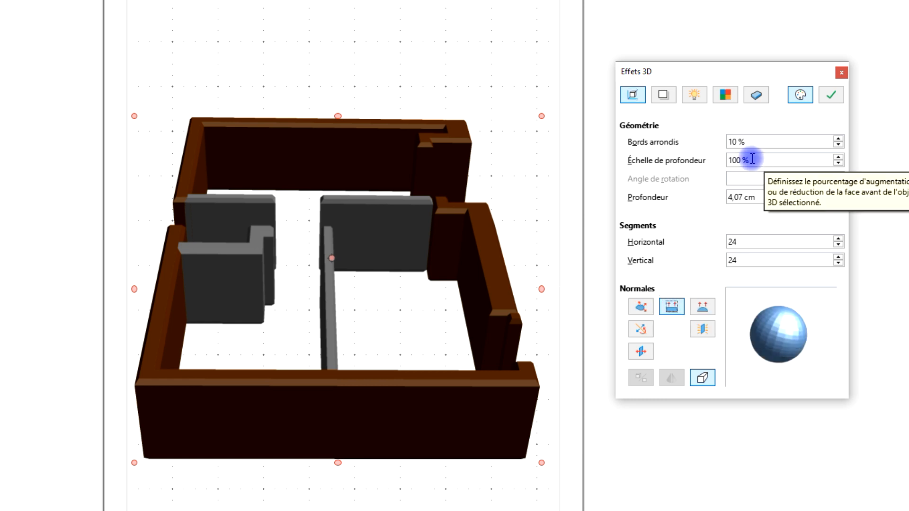
{"action": "left_click", "coordinate": [832, 97]}
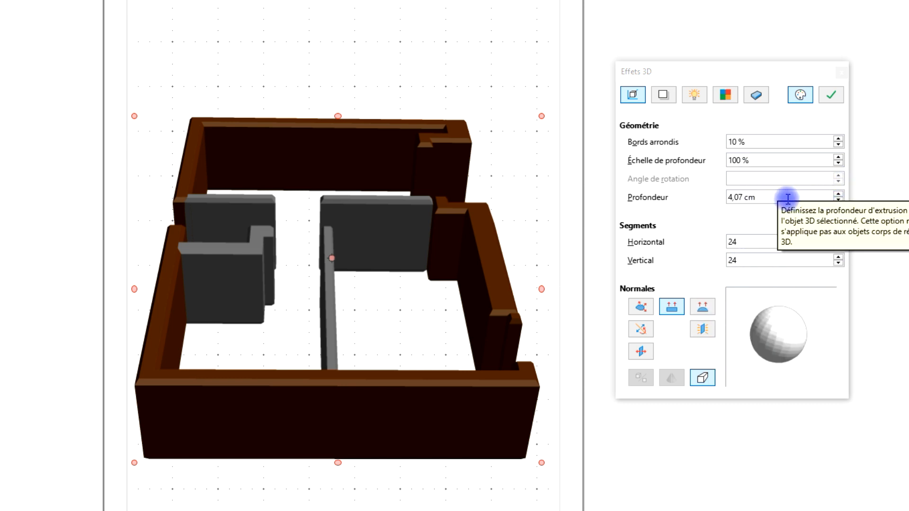
Step: Try an extrusion depth of 8 cm on the 3D house
{"action": "left_click", "coordinate": [772, 198]}
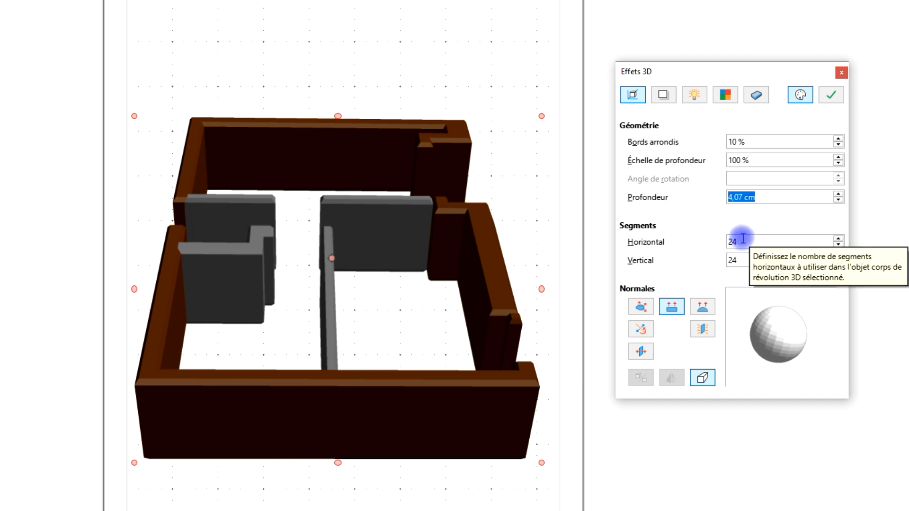
{"action": "type", "text": "8"}
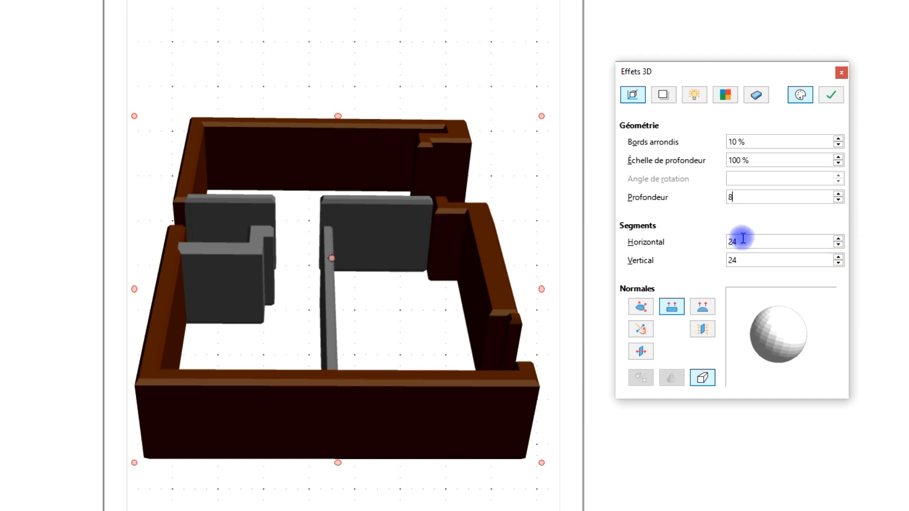
{"action": "left_click", "coordinate": [757, 142]}
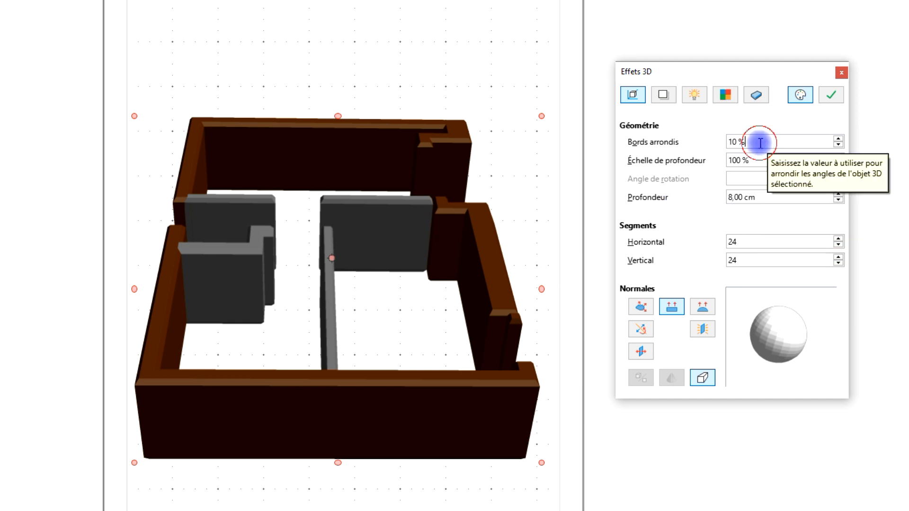
{"action": "left_click", "coordinate": [833, 97]}
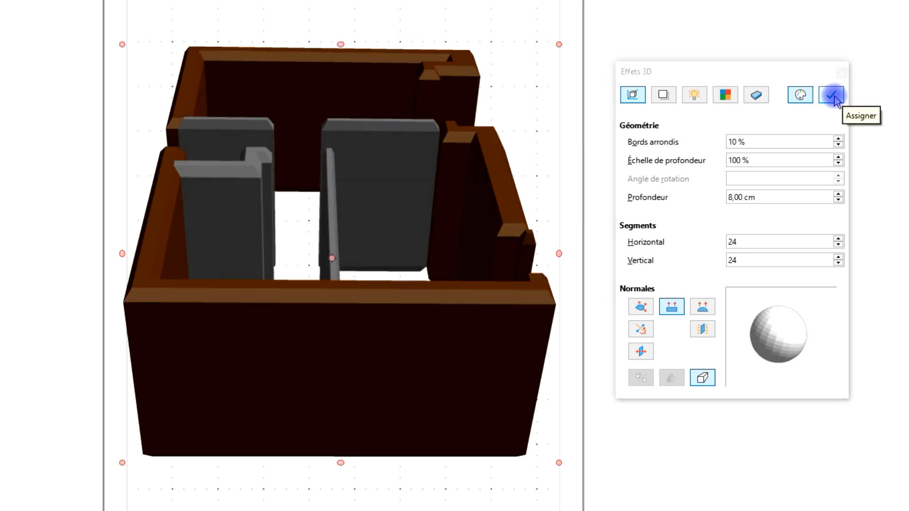
Step: Set the extrusion depth of the 3D house to 4 cm and apply it
{"action": "left_click", "coordinate": [755, 196]}
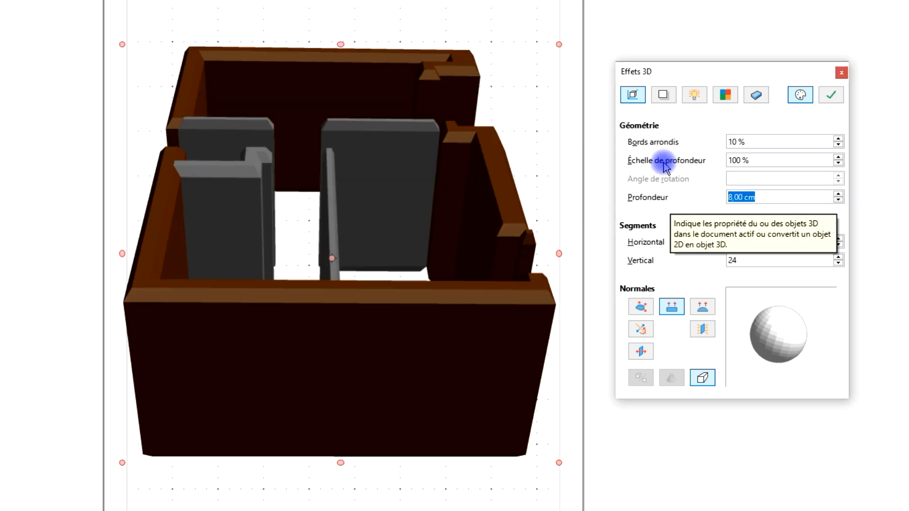
{"action": "type", "text": "4"}
{"action": "left_click", "coordinate": [833, 96]}
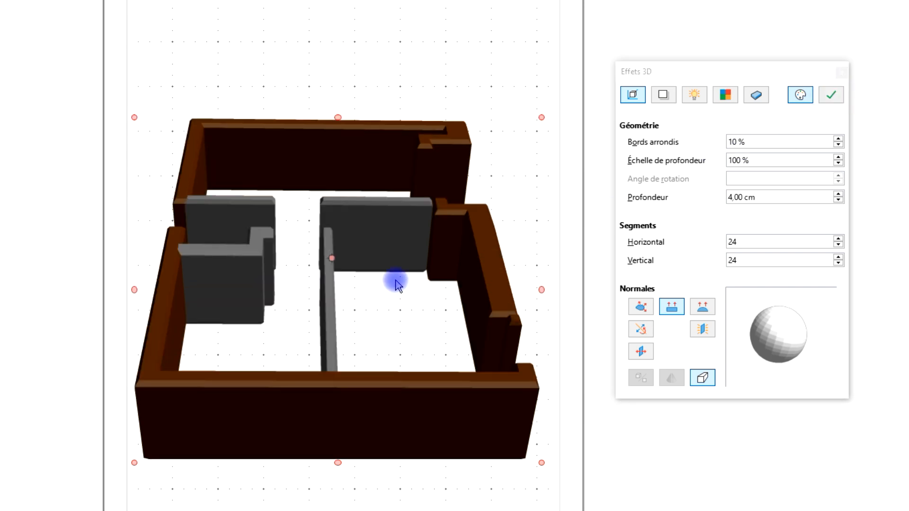
Step: Reposition the active light source around the preview sphere, apply the lighting to the house and close the 3D effects
{"action": "left_click", "coordinate": [694, 94]}
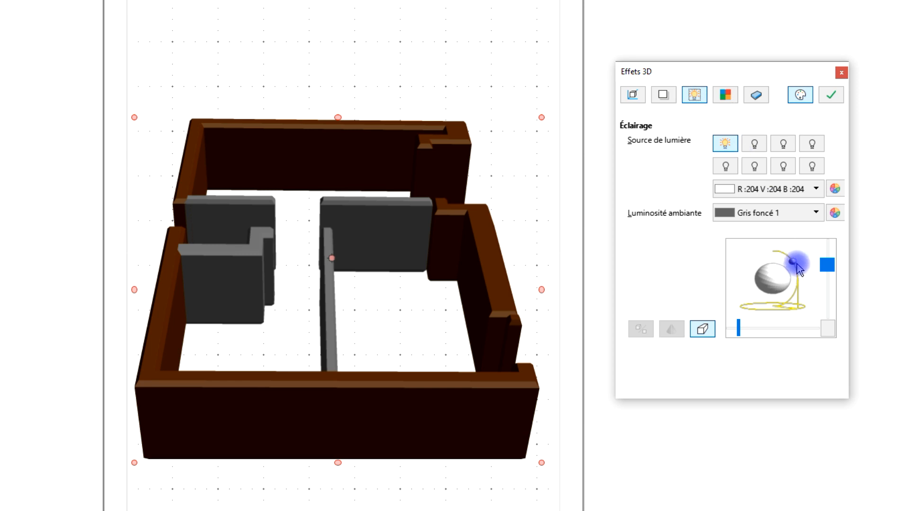
{"action": "mouse_move", "coordinate": [793, 265]}
{"action": "left_mouse_down"}
{"action": "mouse_move", "coordinate": [762, 261]}
{"action": "mouse_move", "coordinate": [780, 267]}
{"action": "left_mouse_up"}
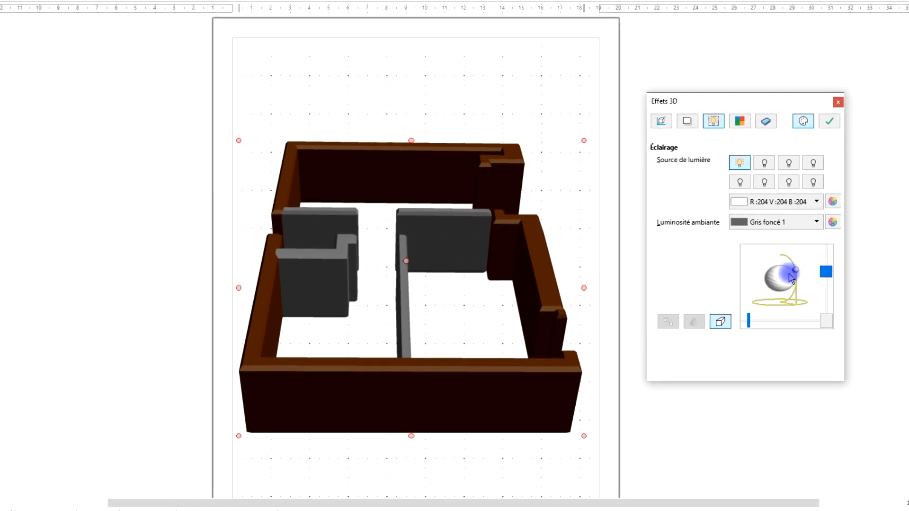
{"action": "left_click", "coordinate": [829, 118]}
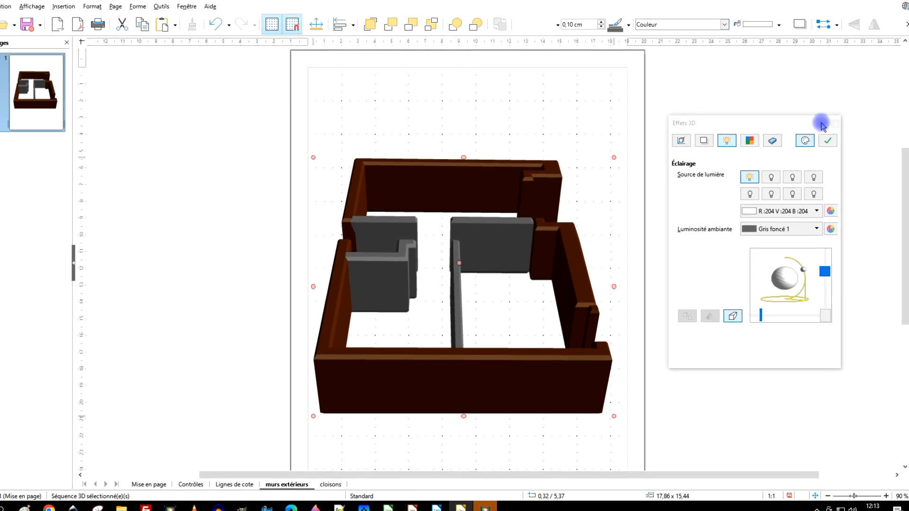
{"action": "left_click", "coordinate": [836, 122]}
Step: Turn the 3D house sideways to an oblique view, shift it slightly left on the page and deselect it
{"action": "left_click", "coordinate": [569, 251]}
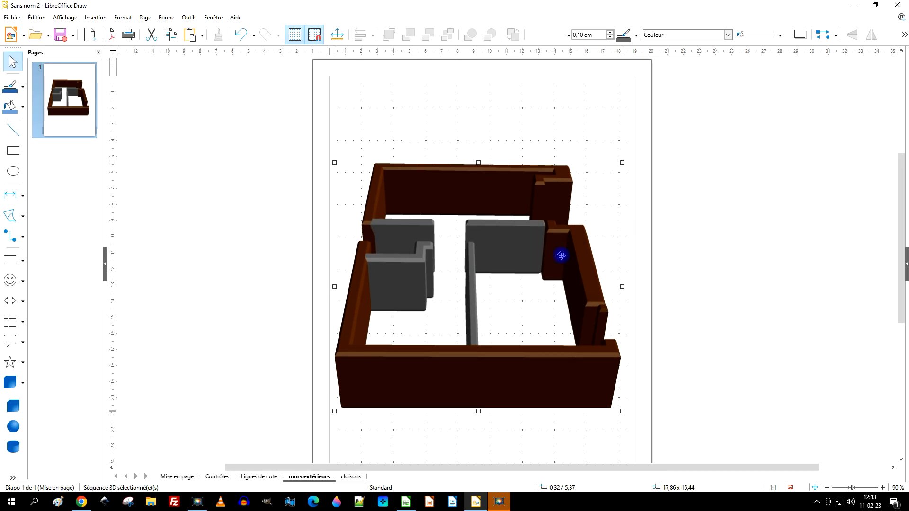
{"action": "left_click", "coordinate": [570, 243]}
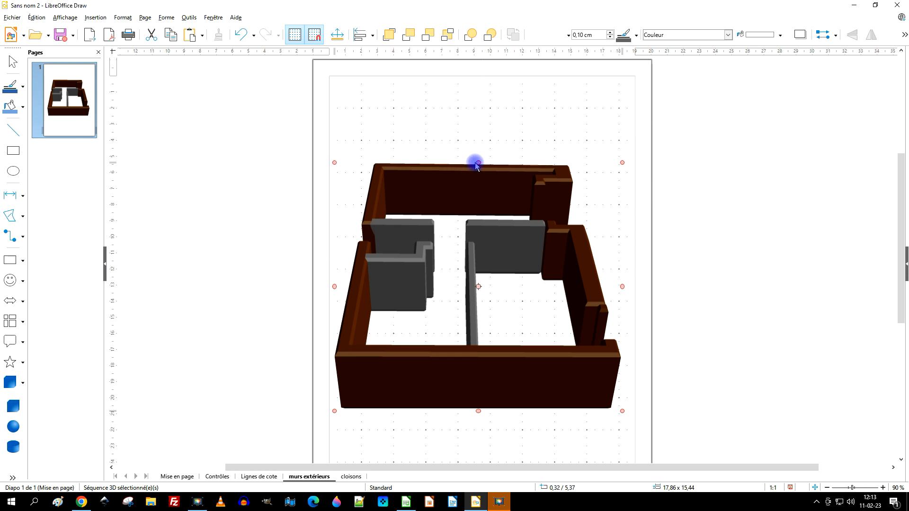
{"action": "left_click_drag", "start_coordinate": [479, 163], "coordinate": [520, 165]}
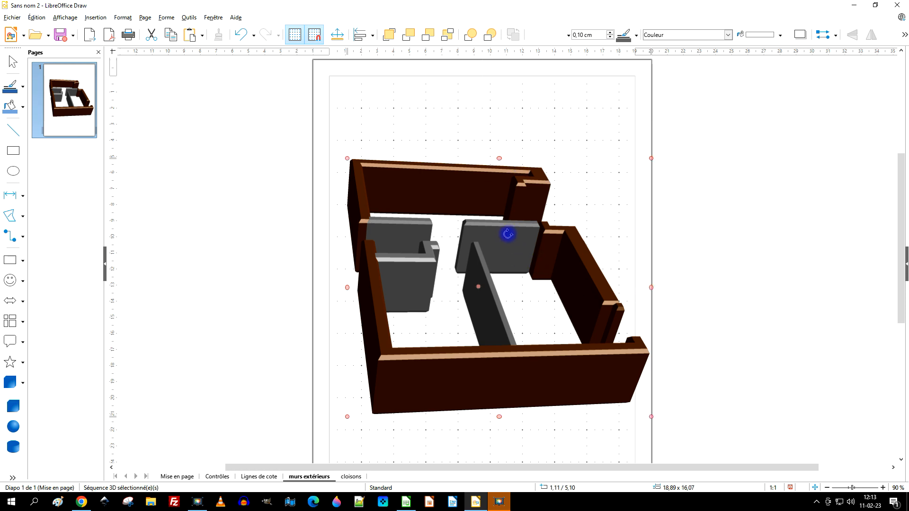
{"action": "left_click_drag", "start_coordinate": [526, 235], "coordinate": [517, 237]}
{"action": "left_click", "coordinate": [733, 201]}
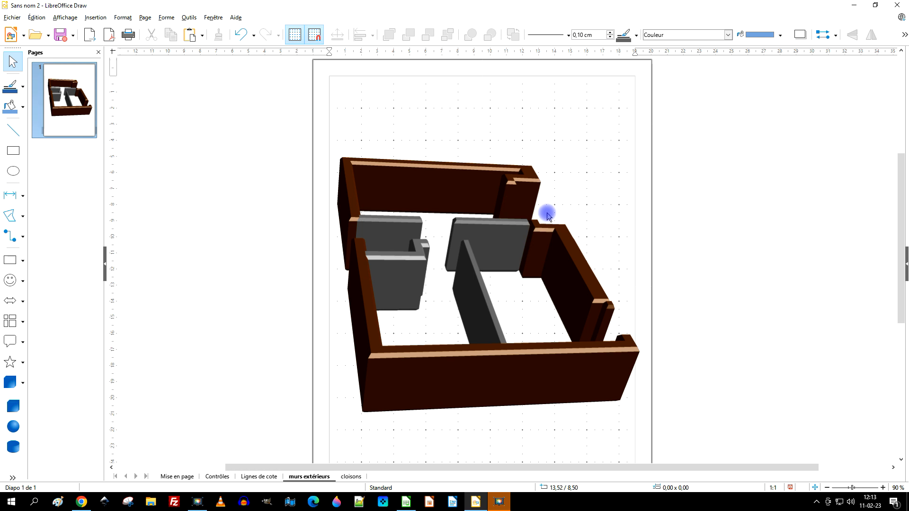
Step: Rotate and tilt the 3D house into an oblique view with its front wall angled and its inner partitions exposed
{"action": "left_click", "coordinate": [529, 234]}
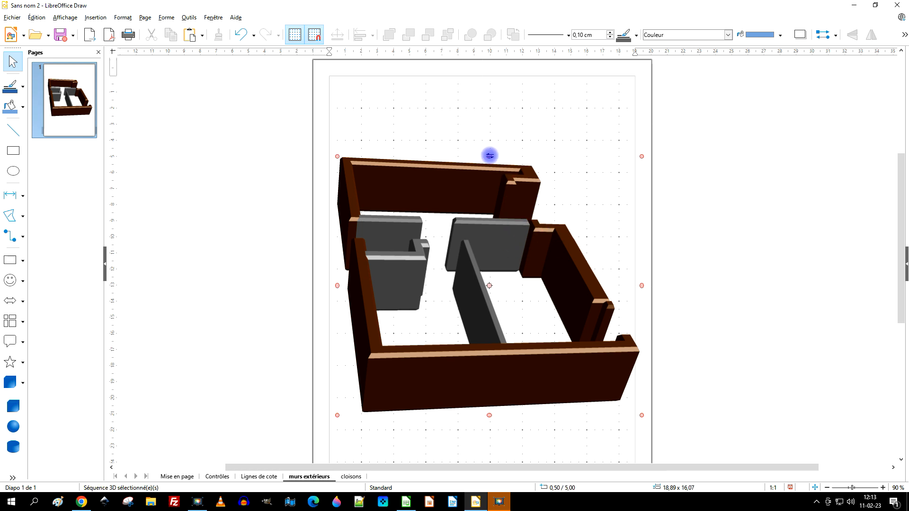
{"action": "left_click_drag", "start_coordinate": [490, 157], "coordinate": [455, 170]}
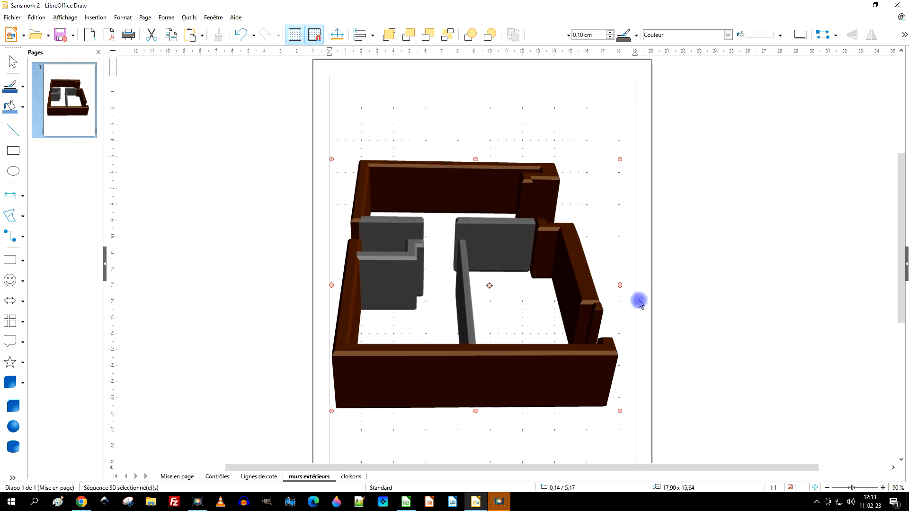
{"action": "mouse_move", "coordinate": [620, 286]}
{"action": "left_mouse_down"}
{"action": "mouse_move", "coordinate": [619, 229]}
{"action": "mouse_move", "coordinate": [621, 276]}
{"action": "left_mouse_up"}
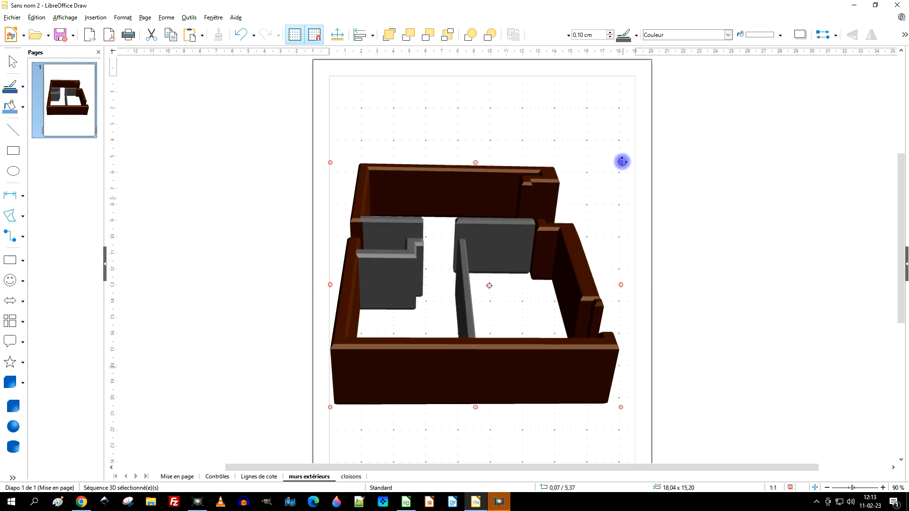
{"action": "mouse_move", "coordinate": [621, 163]}
{"action": "left_mouse_down"}
{"action": "mouse_move", "coordinate": [605, 164]}
{"action": "mouse_move", "coordinate": [613, 169]}
{"action": "left_mouse_up"}
{"action": "left_click_drag", "start_coordinate": [477, 162], "coordinate": [541, 161]}
{"action": "left_click_drag", "start_coordinate": [316, 154], "coordinate": [308, 160]}
{"action": "left_click", "coordinate": [428, 176]}
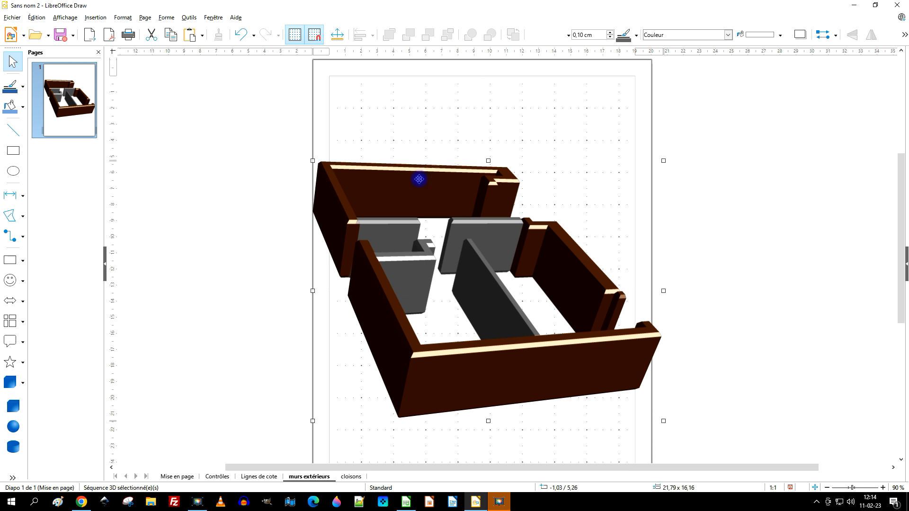
Step: Shrink the 3D house and move it up so that it fits within the page margins, and deselect it
{"action": "left_click_drag", "start_coordinate": [313, 161], "coordinate": [337, 196]}
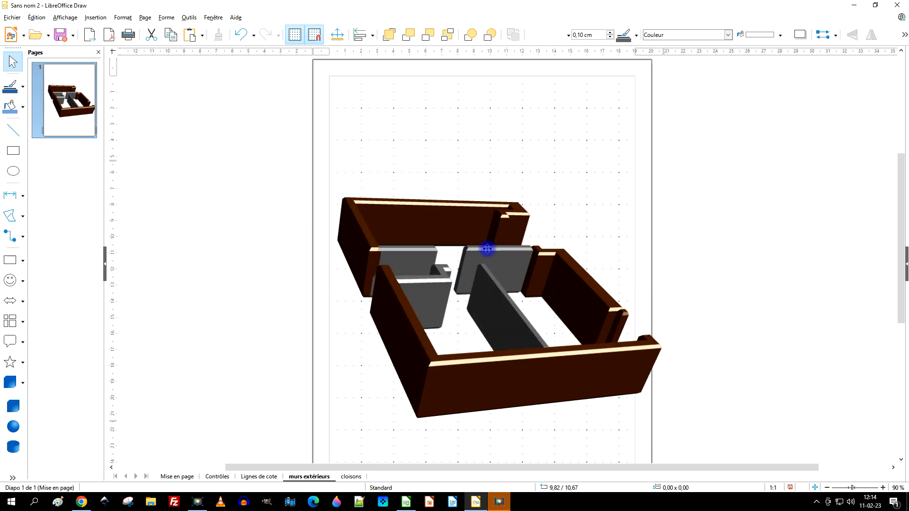
{"action": "left_click_drag", "start_coordinate": [513, 258], "coordinate": [513, 201]}
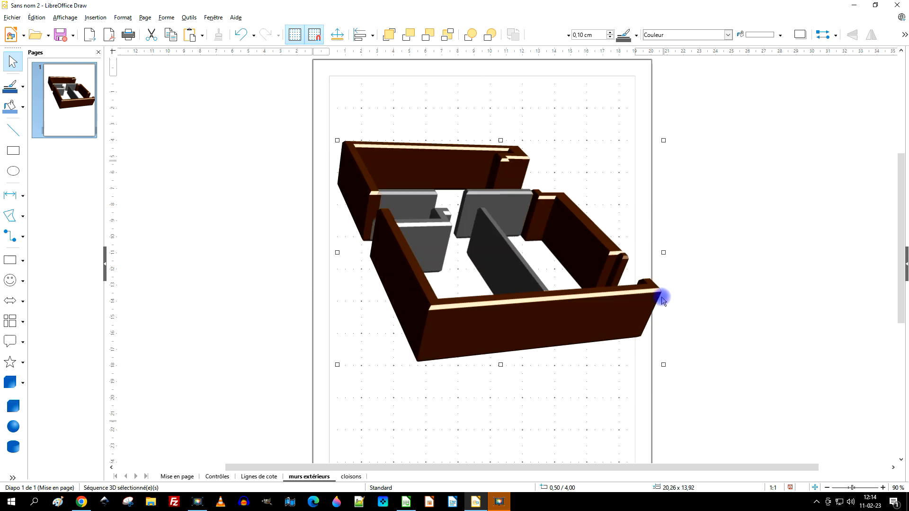
{"action": "left_click_drag", "start_coordinate": [663, 365], "coordinate": [629, 326]}
{"action": "left_click", "coordinate": [676, 258]}
Step: Try entering the 3D house to select individual parts, such as the grey rear partition beside the right outer wall
{"action": "left_click", "coordinate": [471, 189]}
{"action": "double_click", "coordinate": [479, 189]}
{"action": "left_click", "coordinate": [481, 191]}
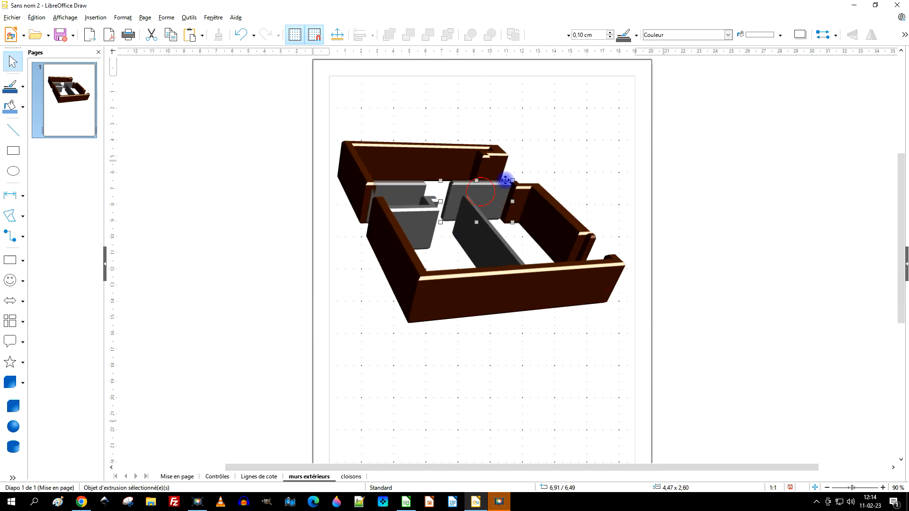
{"action": "left_click", "coordinate": [528, 178]}
{"action": "left_click", "coordinate": [404, 190]}
{"action": "left_click", "coordinate": [566, 143]}
{"action": "left_click", "coordinate": [457, 150]}
{"action": "left_click", "coordinate": [550, 104]}
Step: Select the whole 3D house, shift it slightly up and to the right on the page, and deselect it
{"action": "left_click_drag", "start_coordinate": [308, 115], "coordinate": [661, 345]}
{"action": "mouse_move", "coordinate": [483, 191]}
{"action": "left_mouse_down"}
{"action": "mouse_move", "coordinate": [487, 197]}
{"action": "mouse_move", "coordinate": [491, 178]}
{"action": "left_mouse_up"}
{"action": "left_click", "coordinate": [591, 125]}
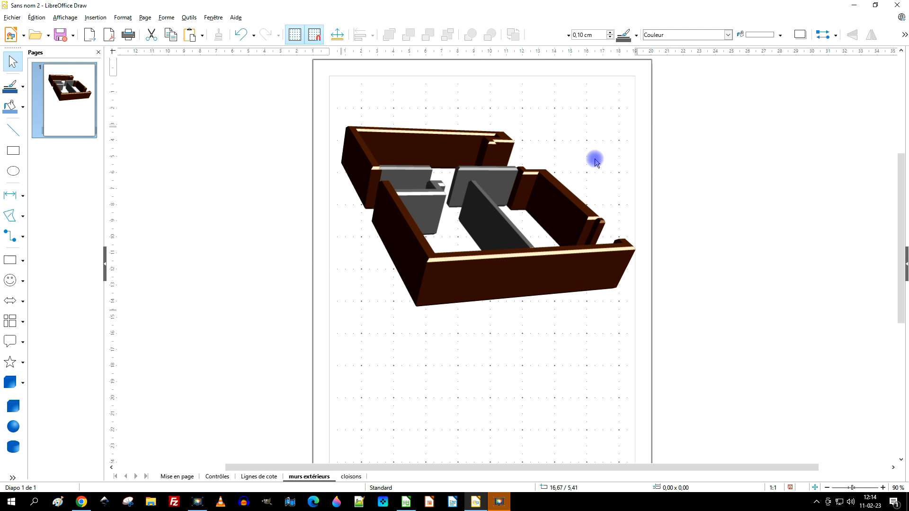
Step: Select all extruded parts of the 3D house, rotate them to expose the wall tops from above, and clear the selection
{"action": "scroll", "coordinate": [503, 152], "scroll_direction": "up", "scroll_amount": 2, "text": "ctrl"}
{"action": "scroll", "coordinate": [502, 152], "scroll_direction": "up", "scroll_amount": 2, "text": "ctrl"}
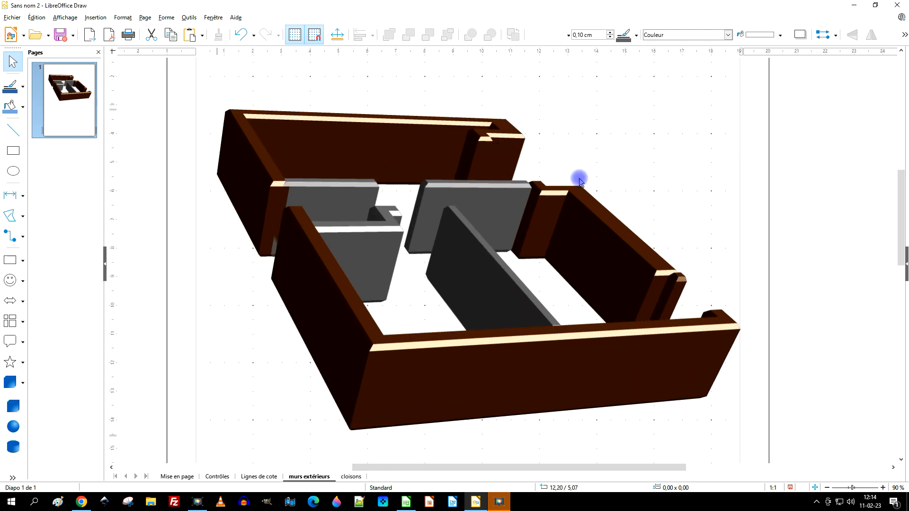
{"action": "left_click", "coordinate": [649, 271]}
{"action": "key", "text": "ctrl+z"}
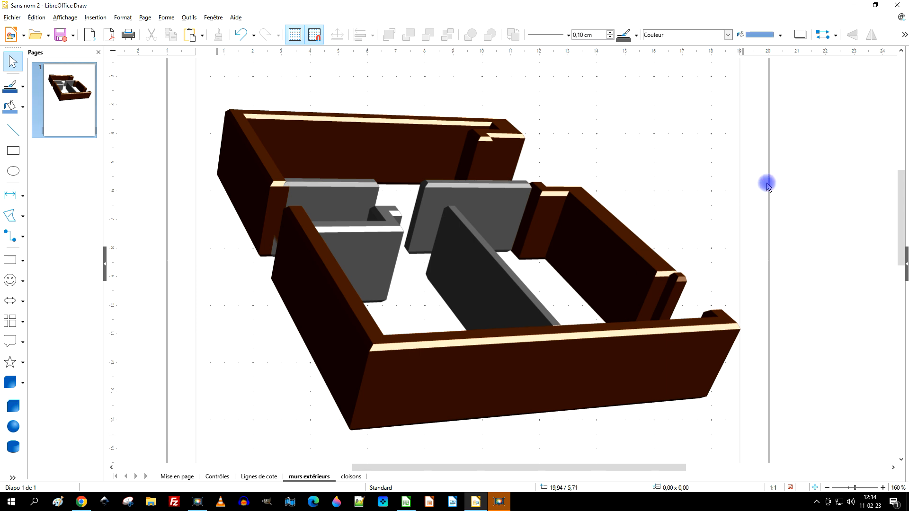
{"action": "key", "text": "ctrl+a"}
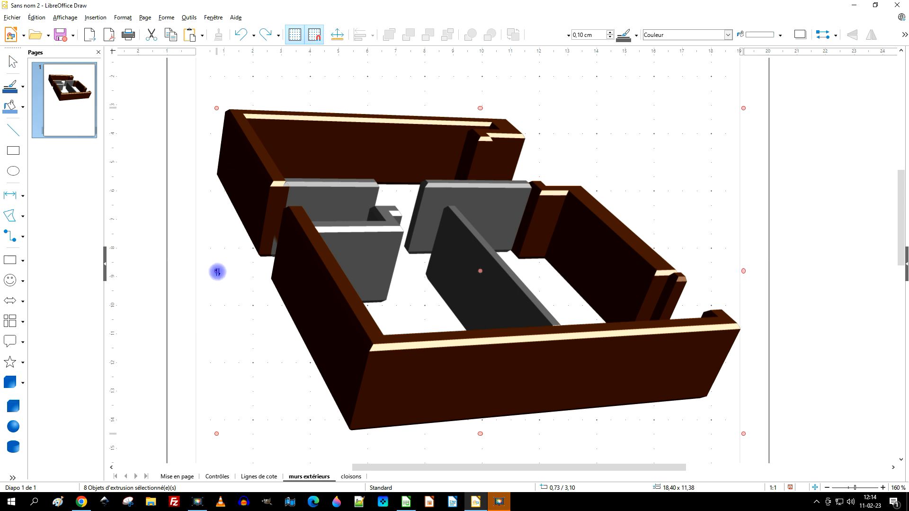
{"action": "left_click_drag", "start_coordinate": [217, 271], "coordinate": [208, 335]}
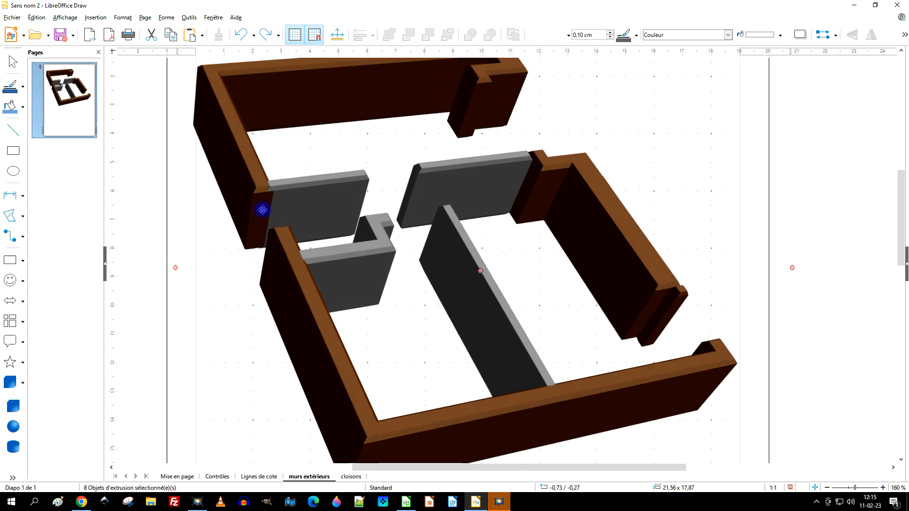
{"action": "scroll", "coordinate": [497, 225], "scroll_direction": "down", "scroll_amount": 2}
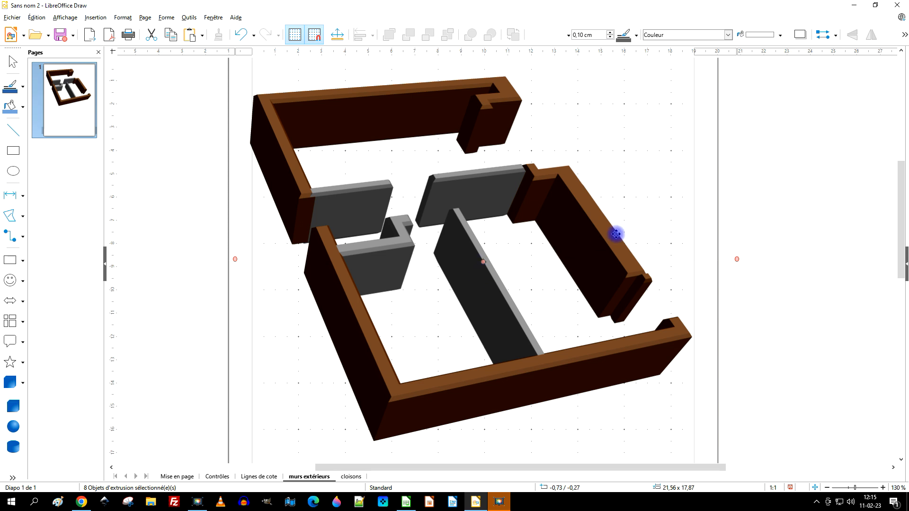
{"action": "left_click", "coordinate": [749, 225]}
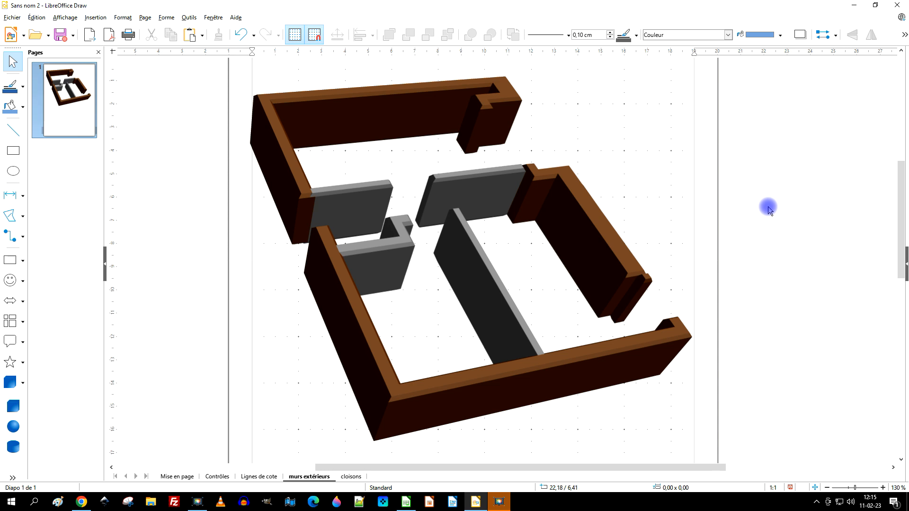